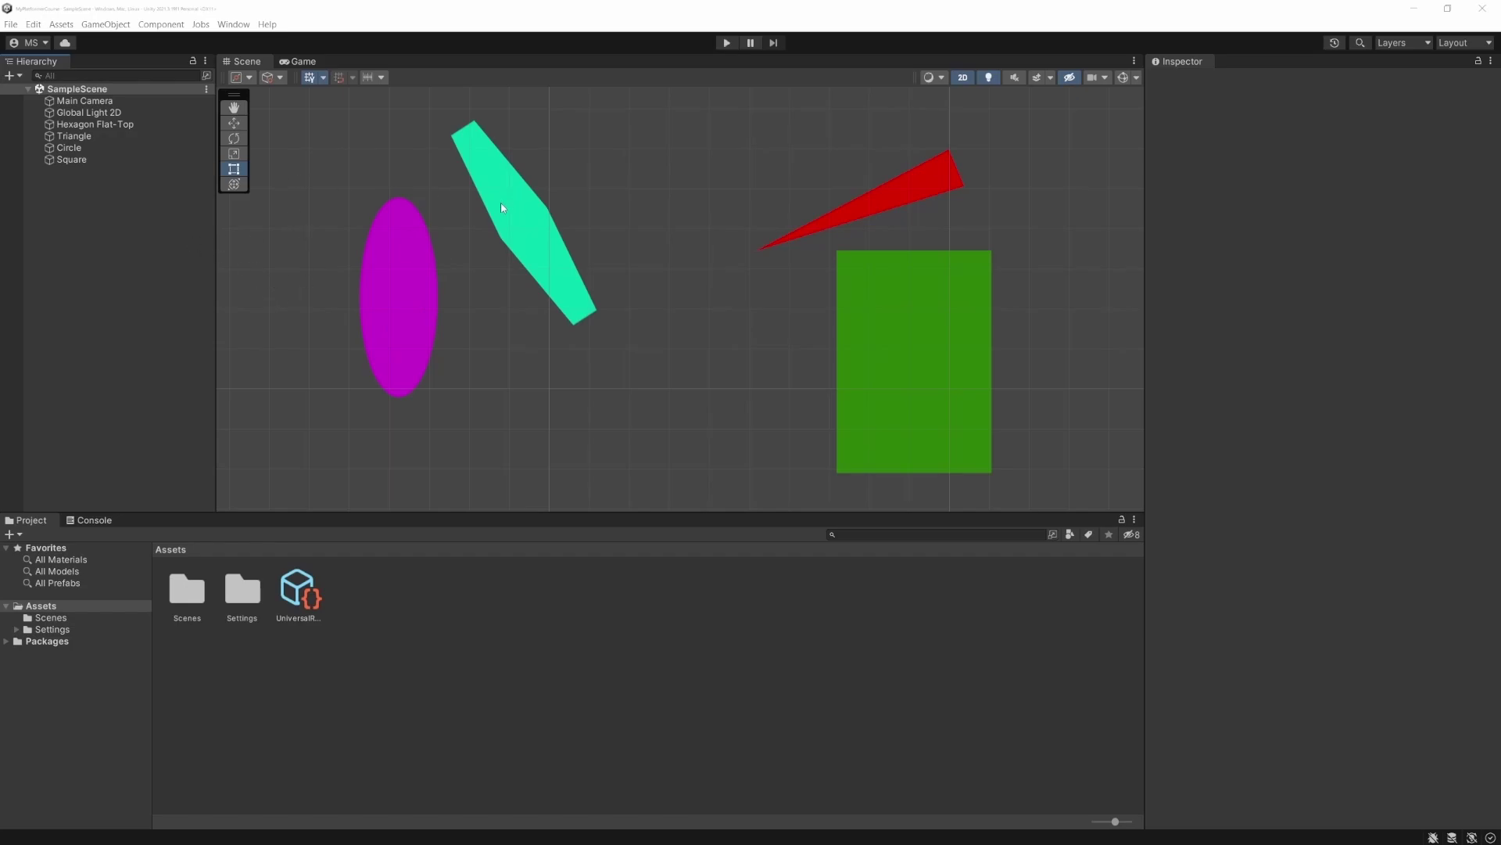
Inspect the green Square, then create a test empty GameObject from the Hierarchy and delete it.
{"action": "left_click", "coordinate": [78, 162]}
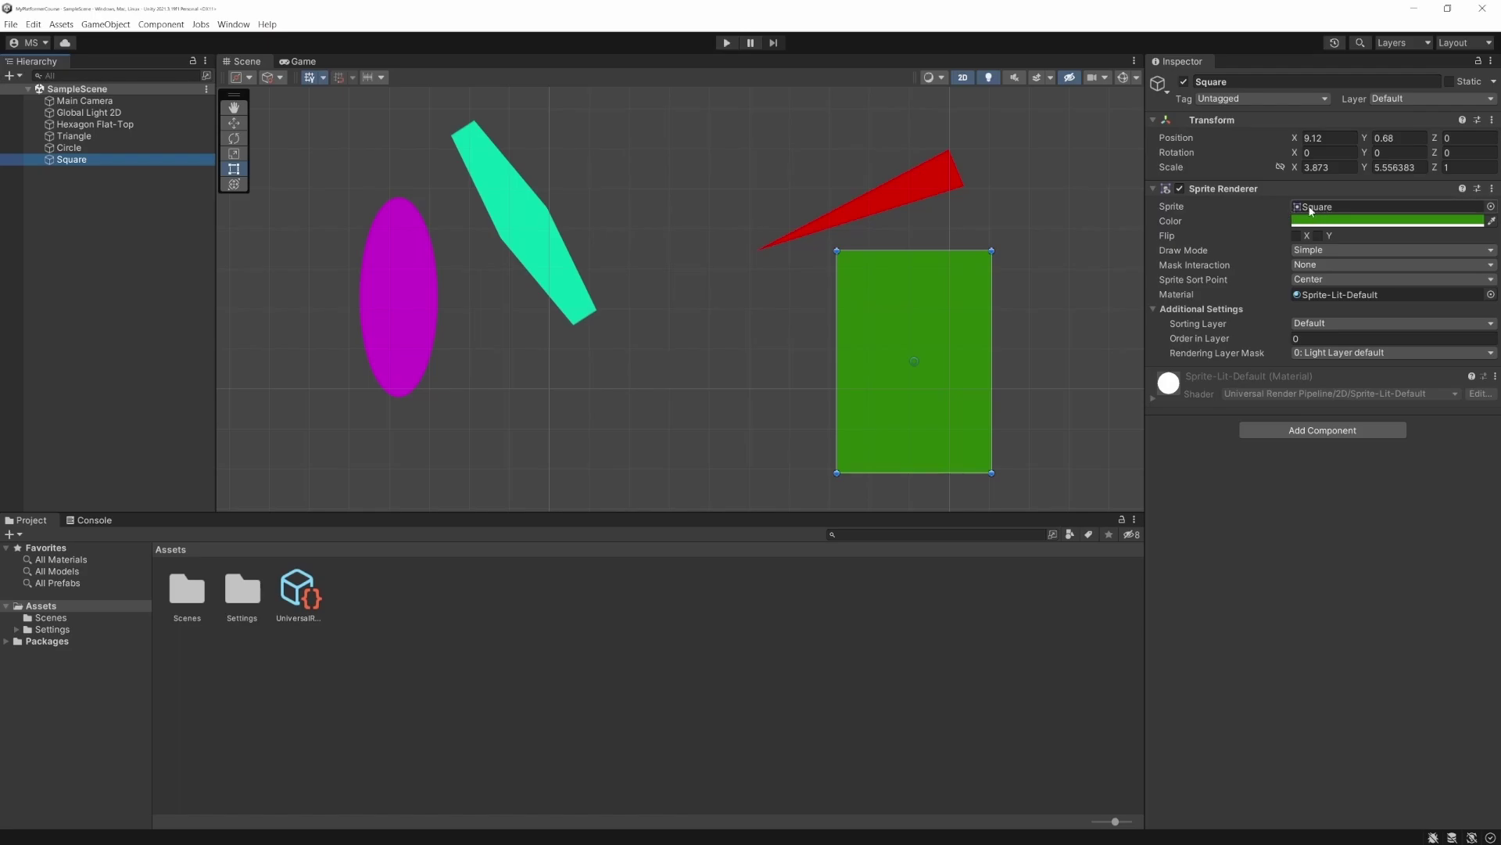
{"action": "left_click", "coordinate": [137, 239]}
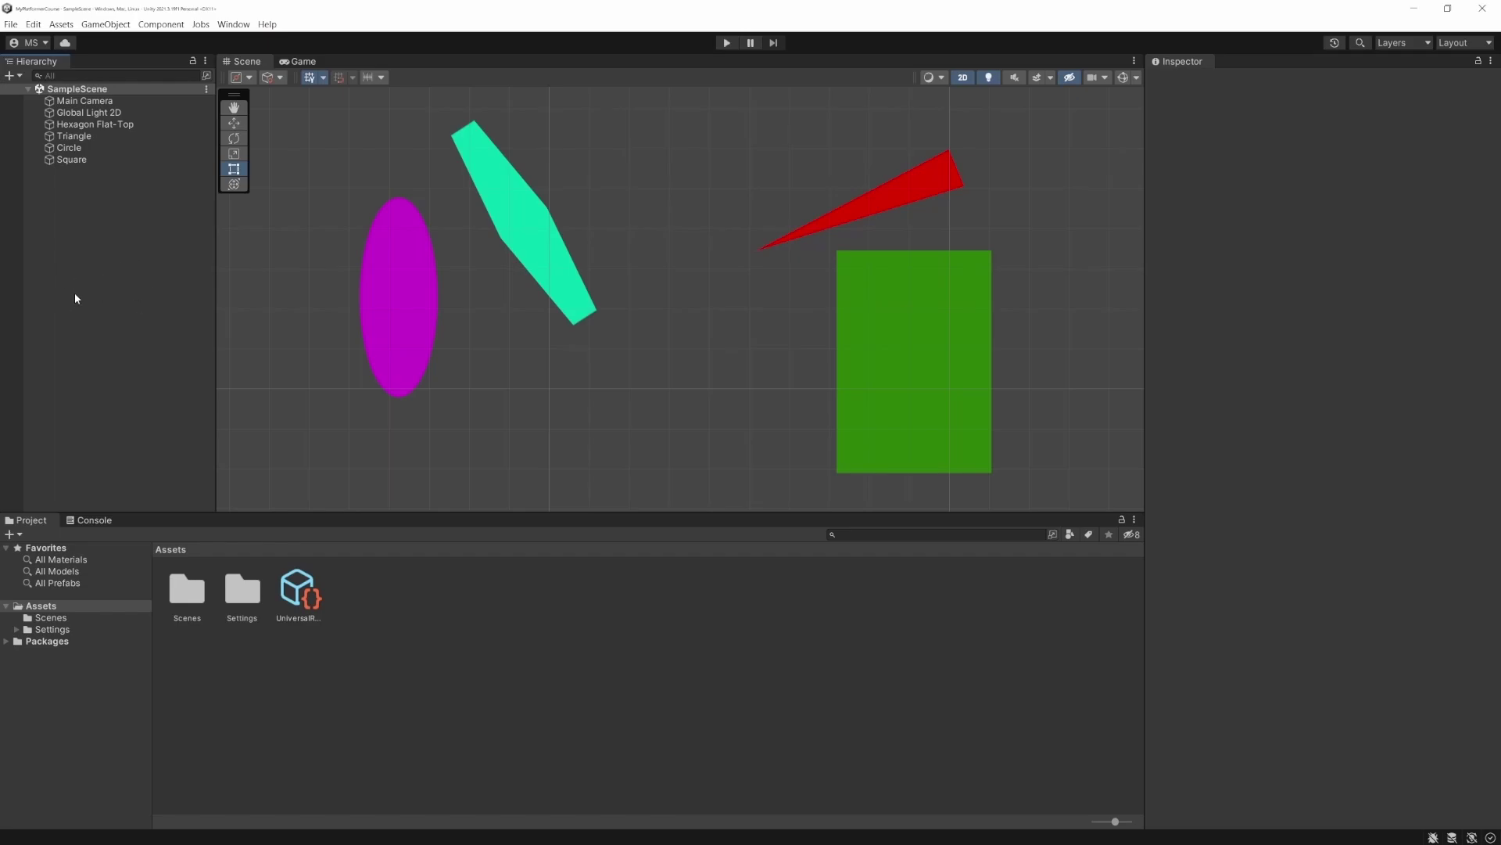
{"action": "right_click", "coordinate": [91, 268]}
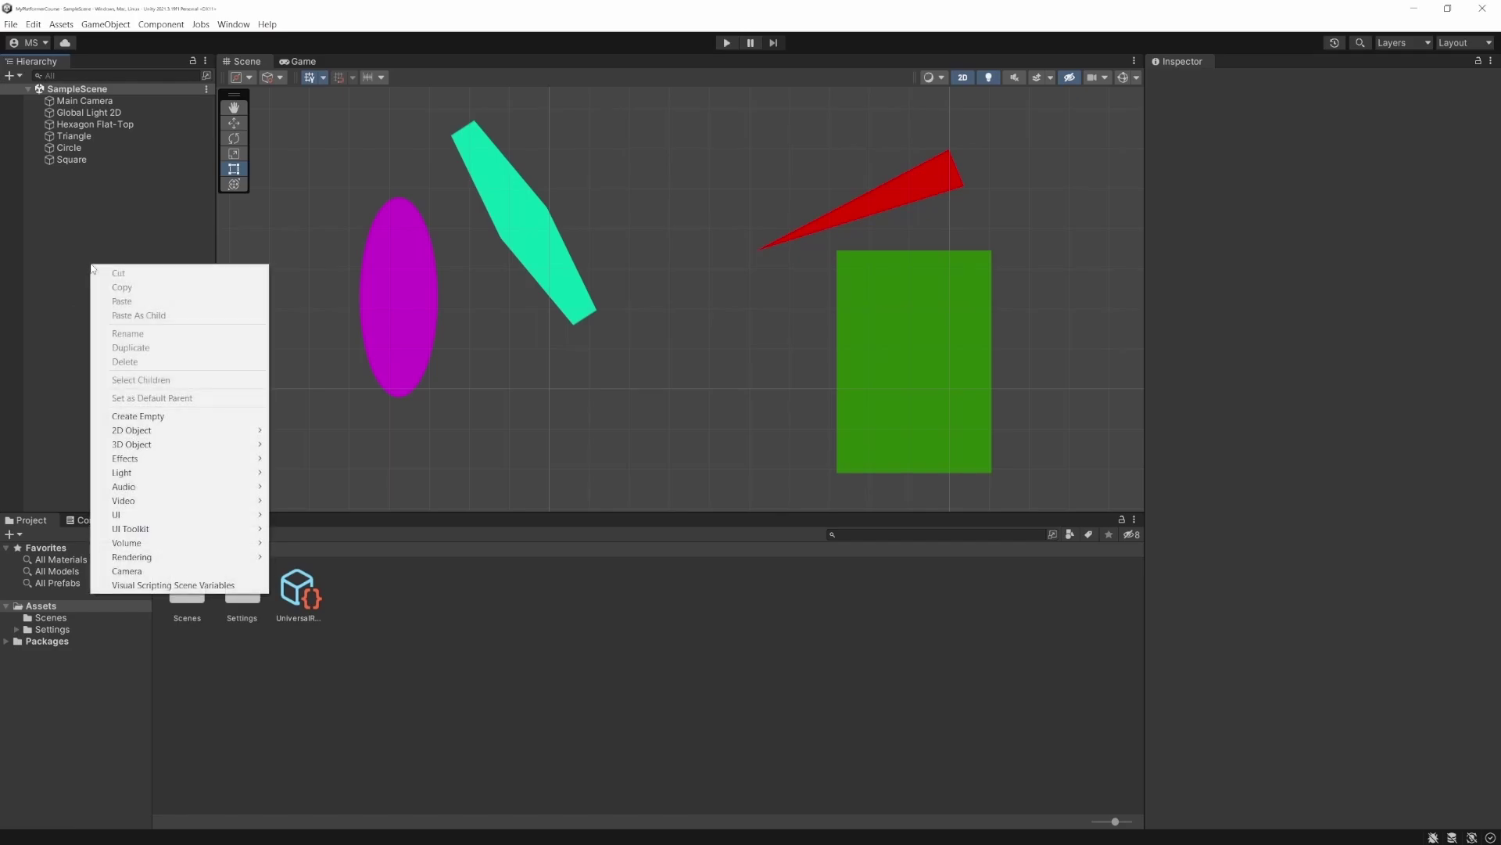
{"action": "left_click", "coordinate": [134, 418]}
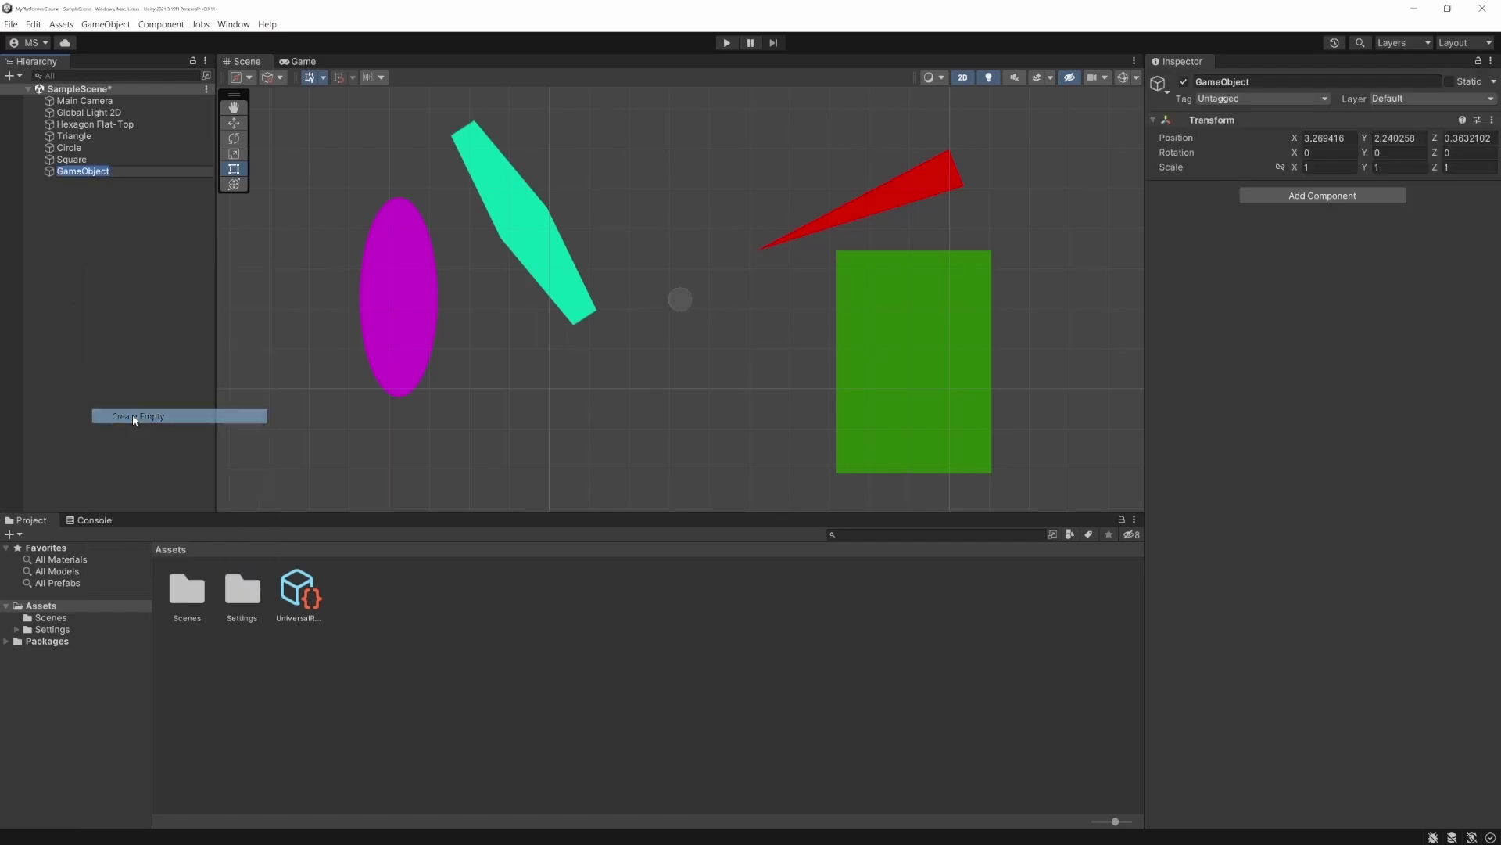
{"action": "left_click", "coordinate": [91, 173]}
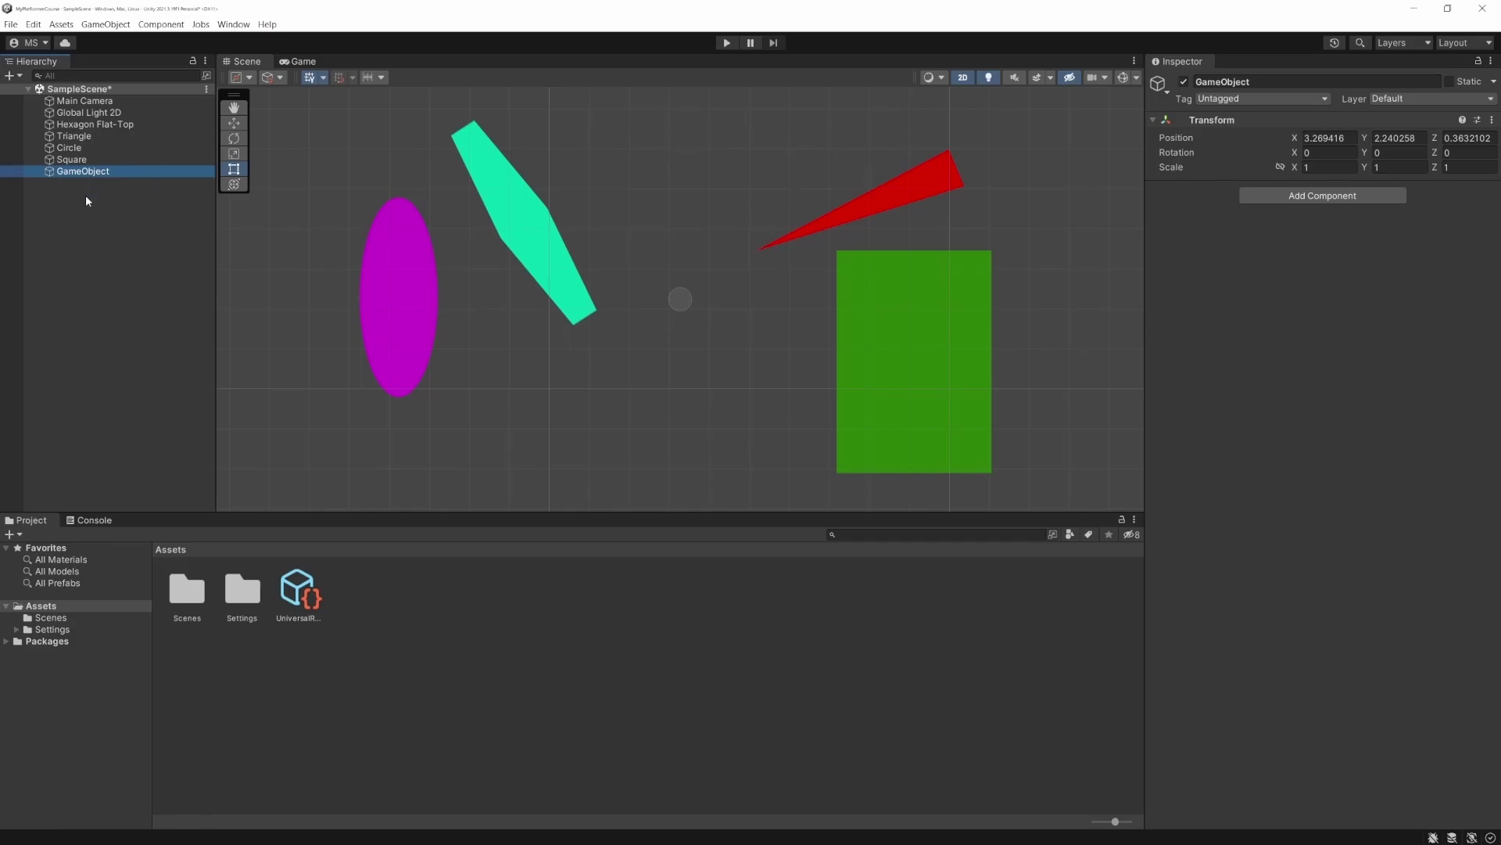
{"action": "key", "text": "Delete"}
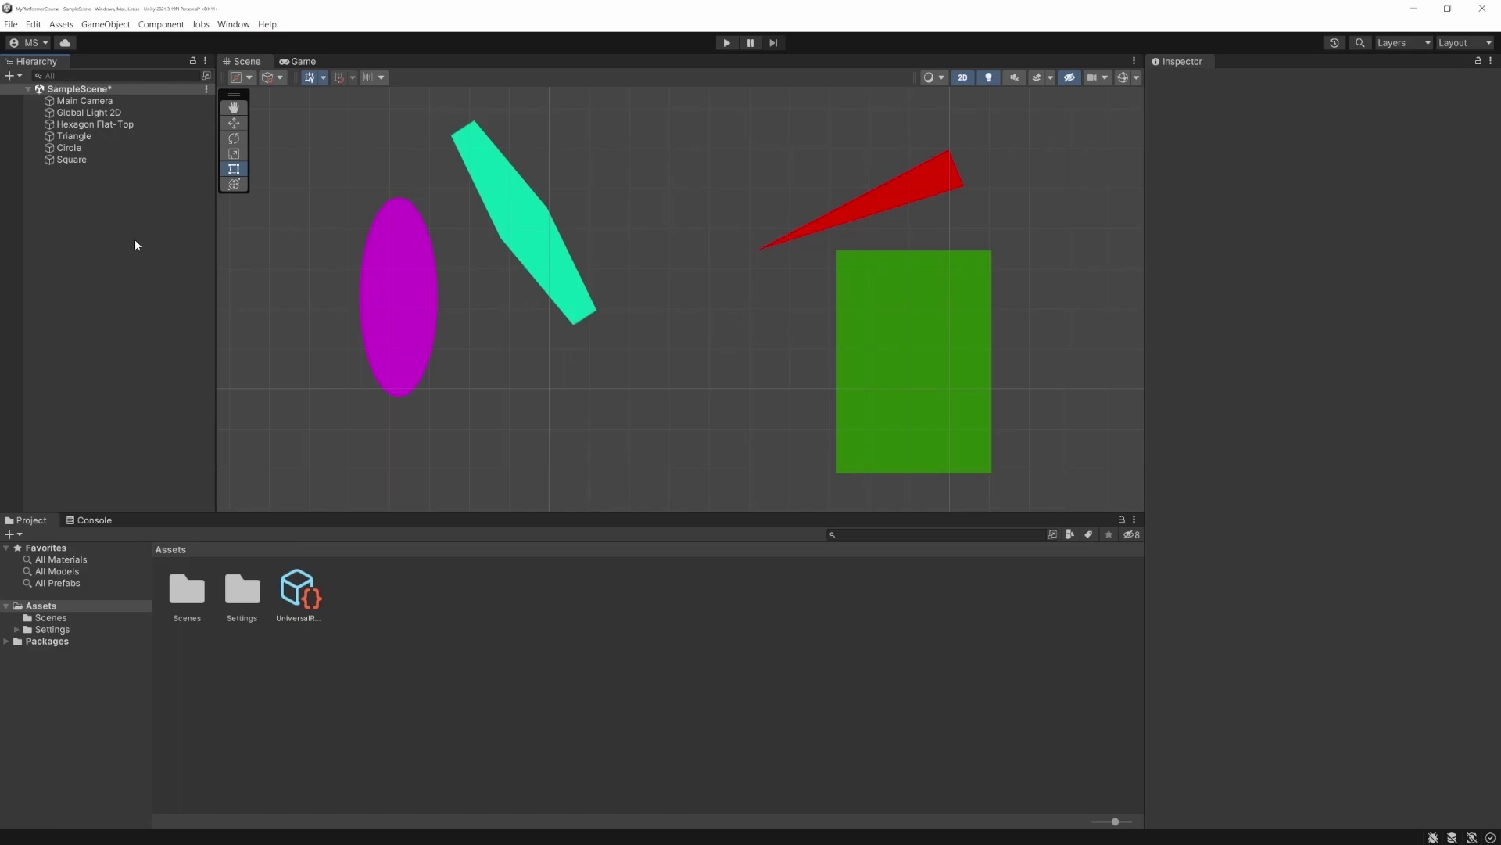
Create another empty GameObject with Ctrl+Shift+N and name it CustomSquare.
{"action": "key", "text": "ctrl+shift+n"}
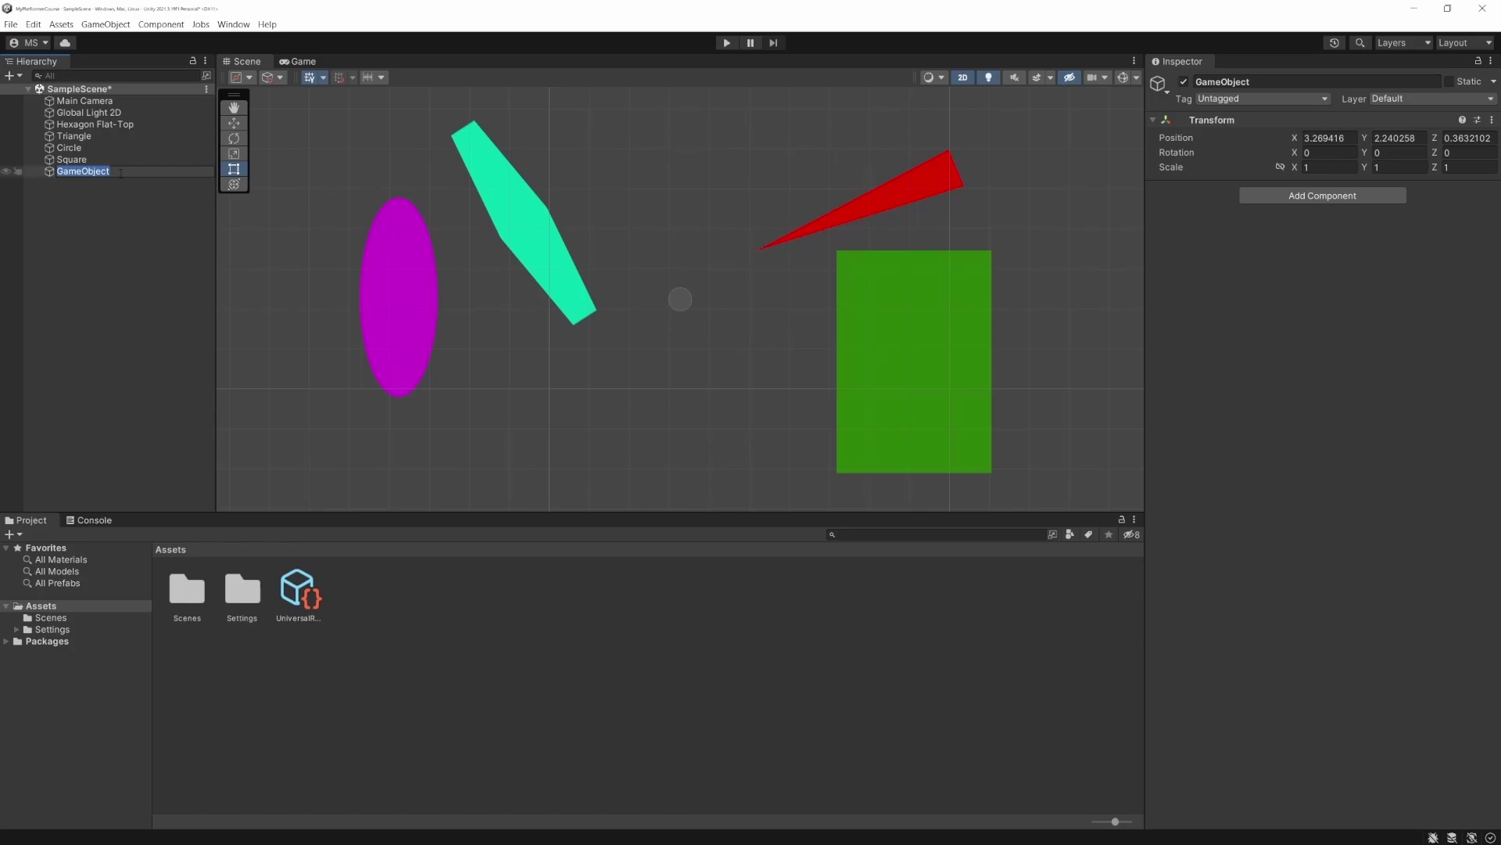
{"action": "type", "text": "CustomSquare"}
{"action": "key", "text": "Return"}
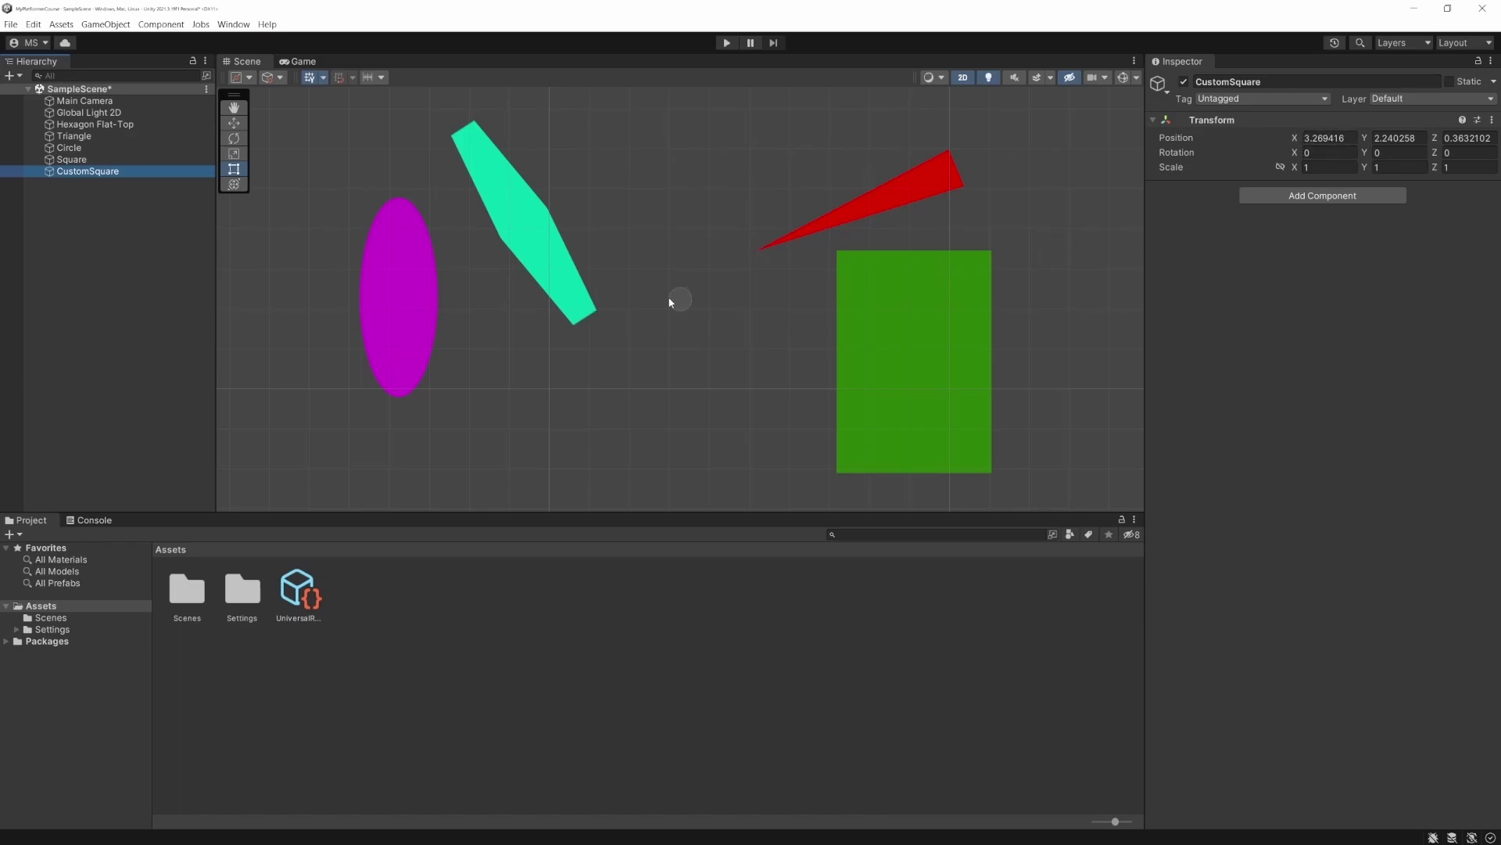
Reset CustomSquare's Transform to position 0, 0, 0 and scale 1, then reselect it.
{"action": "left_click", "coordinate": [1492, 122]}
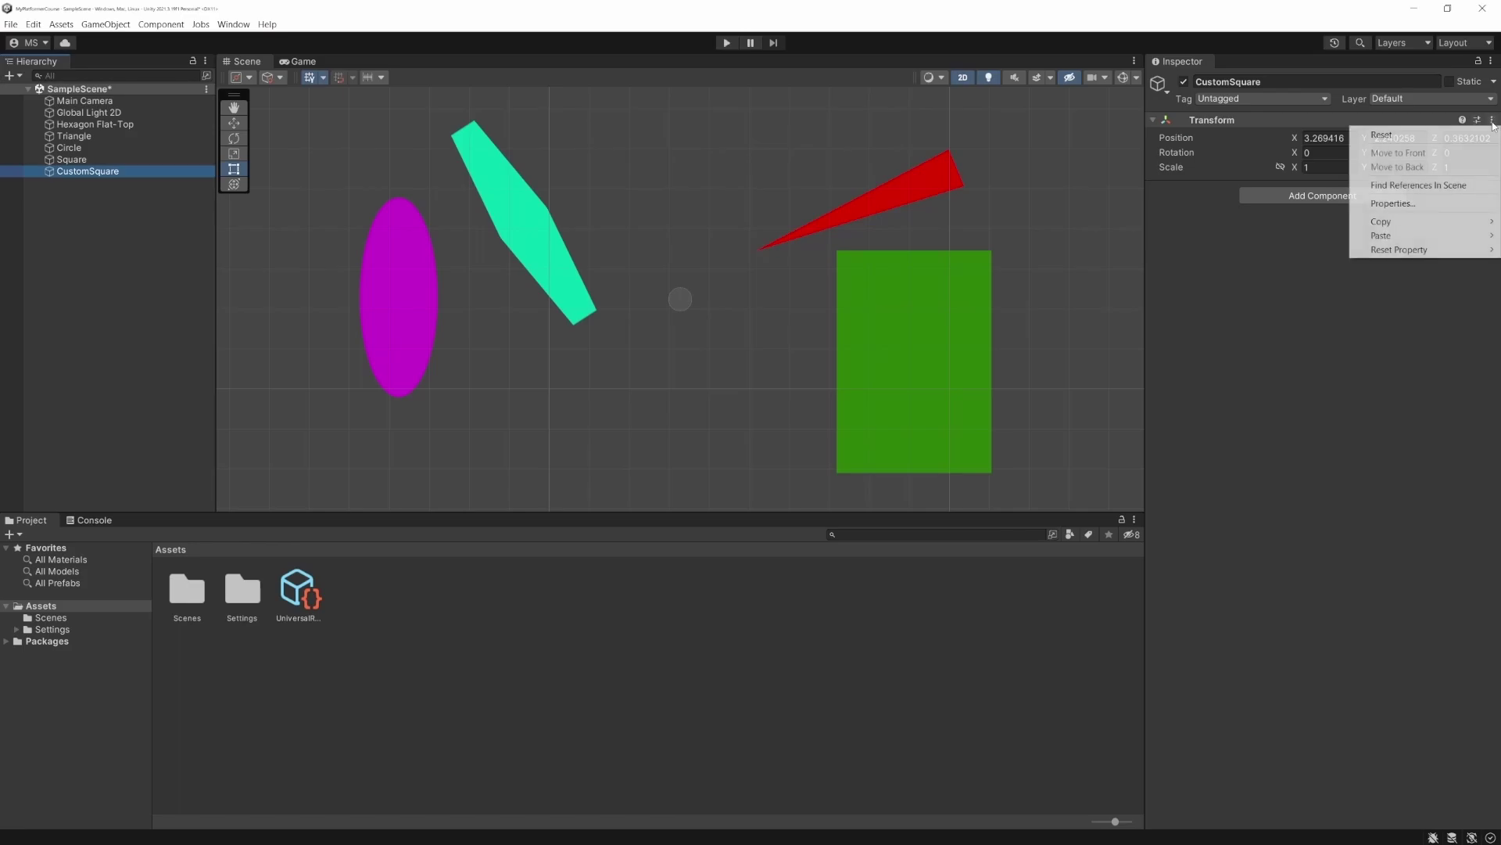
{"action": "left_click", "coordinate": [1474, 136]}
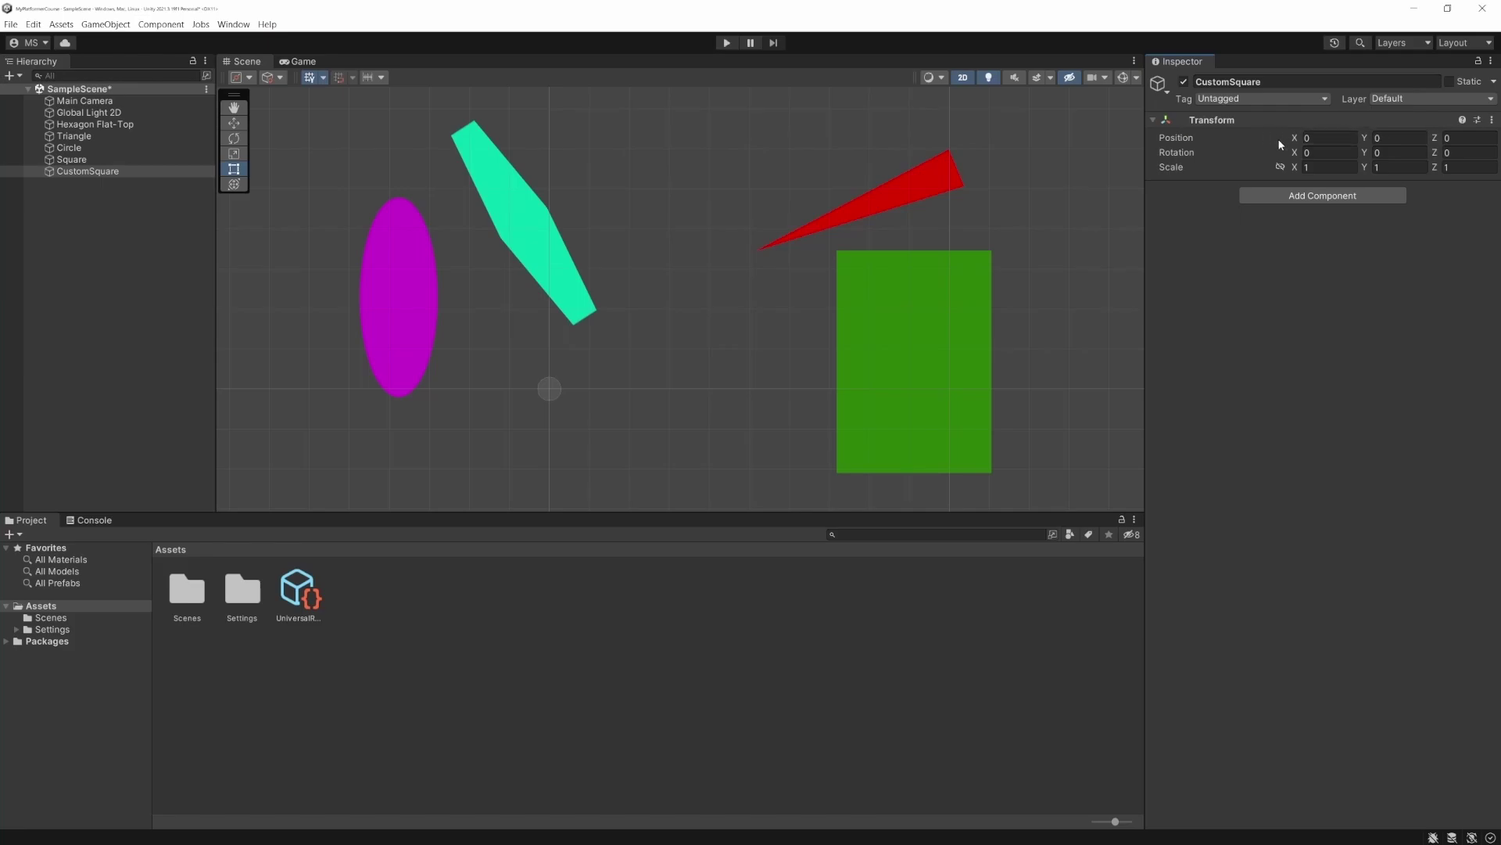
{"action": "scroll", "coordinate": [592, 376], "scroll_direction": "down", "scroll_amount": 3}
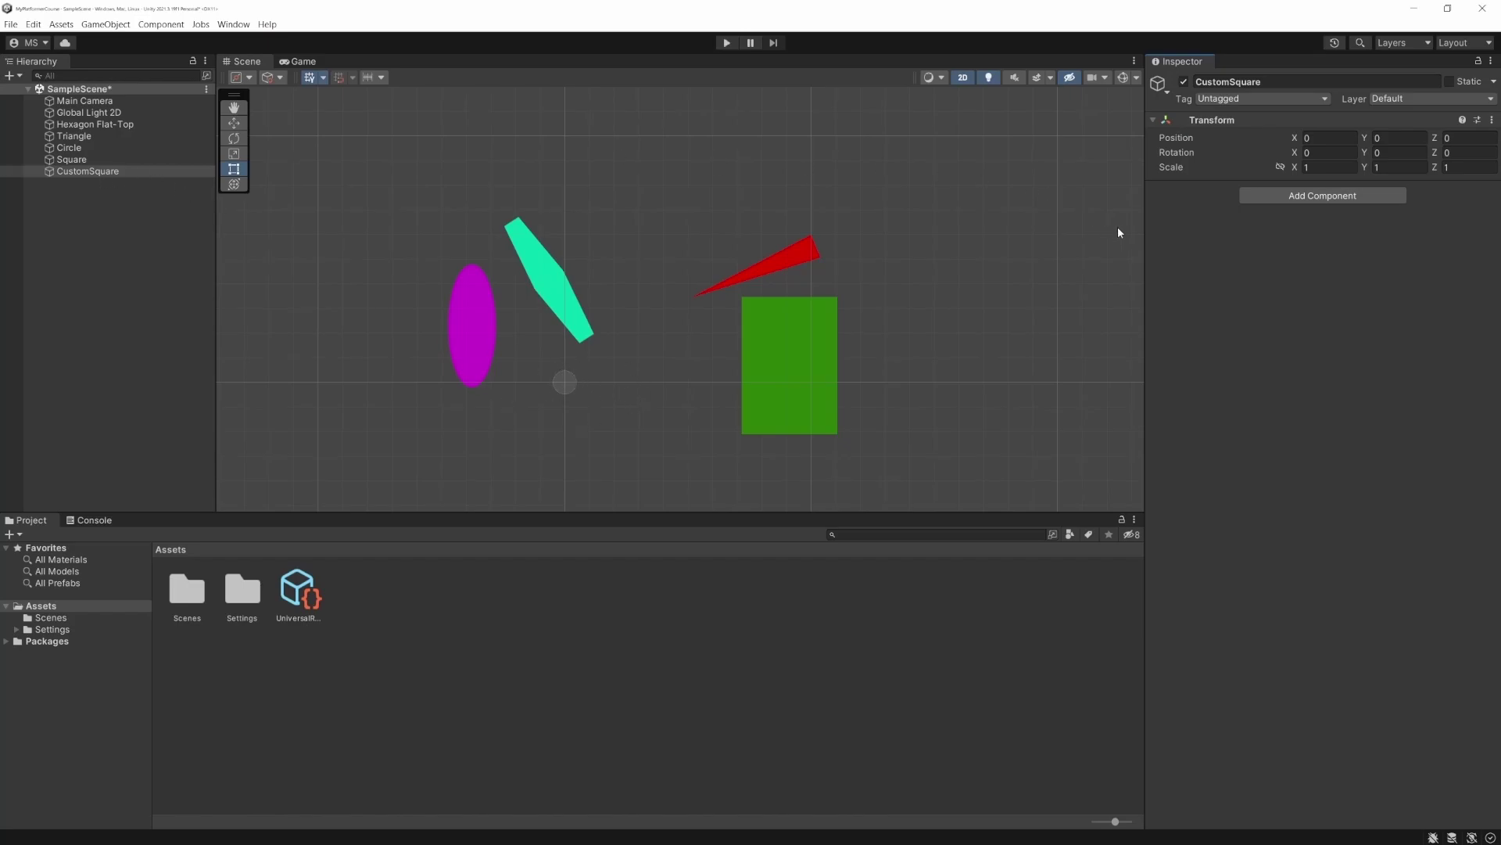
{"action": "left_click", "coordinate": [77, 160]}
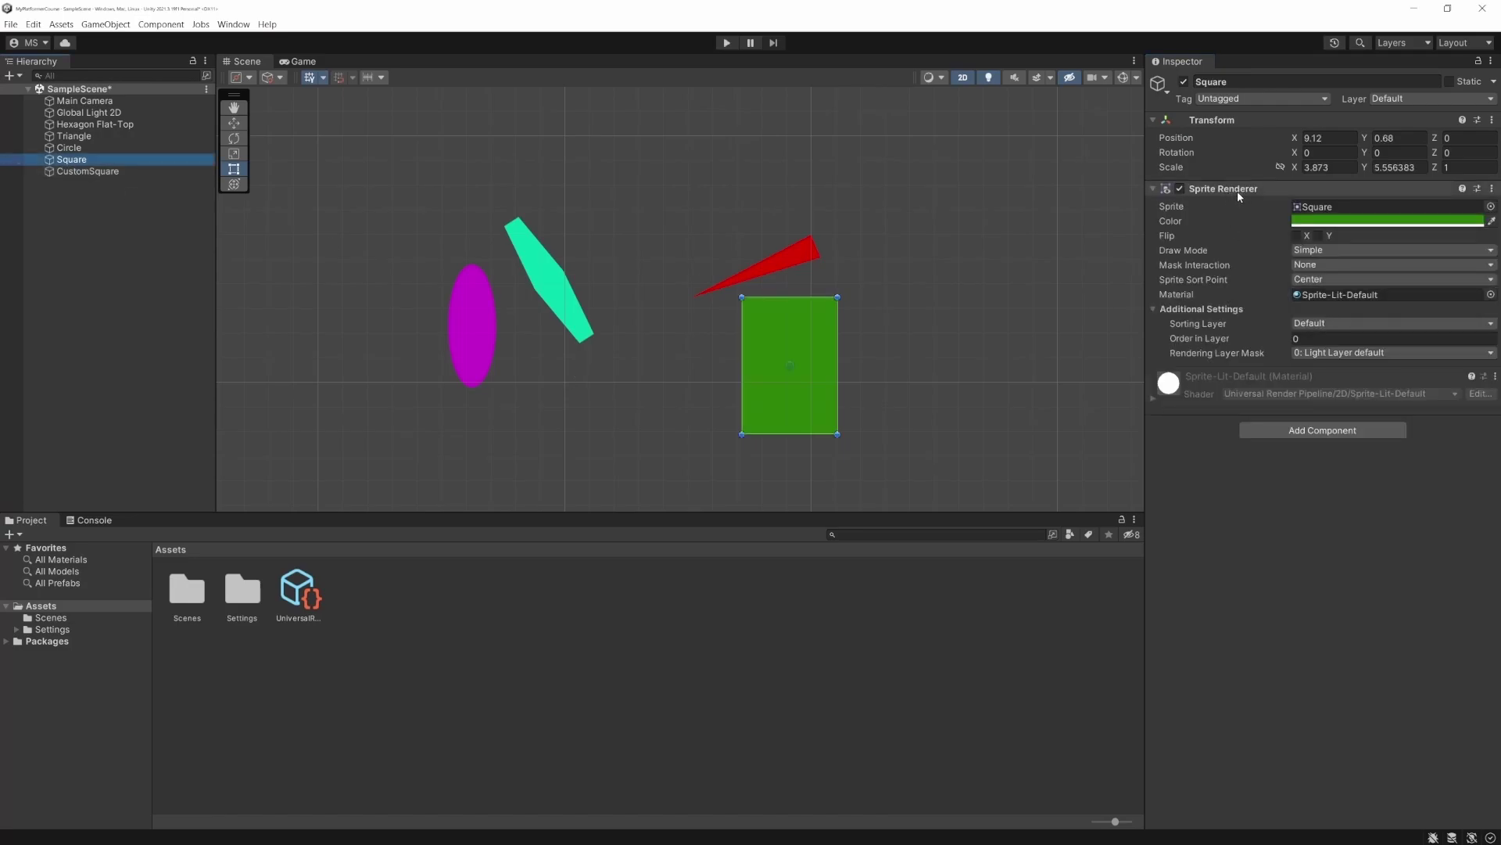
{"action": "left_click", "coordinate": [94, 172]}
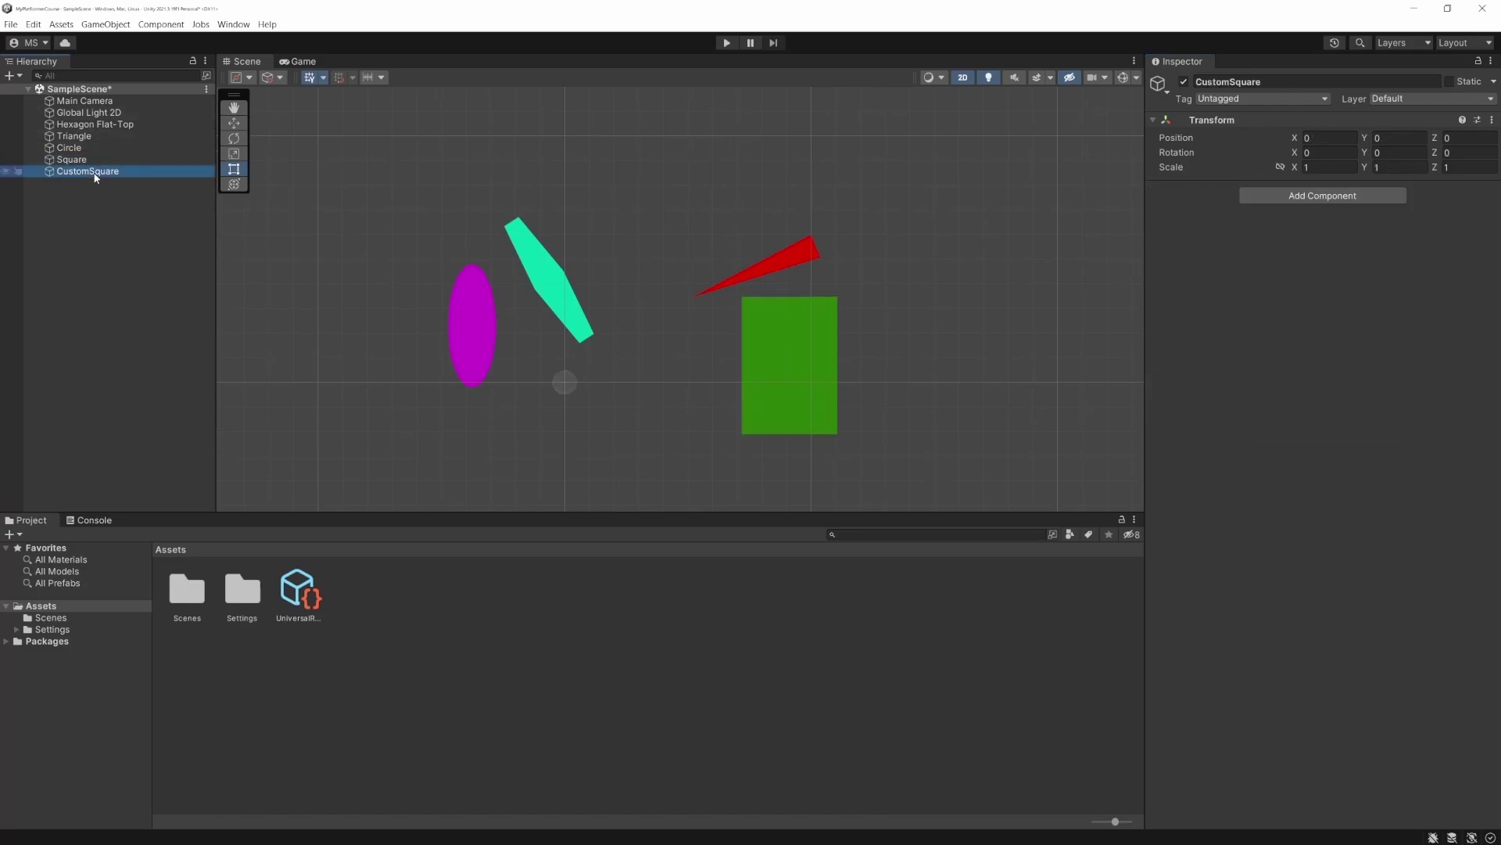
Search 'sprit' under Add Component and give CustomSquare a Sprite Renderer.
{"action": "left_click", "coordinate": [1306, 197]}
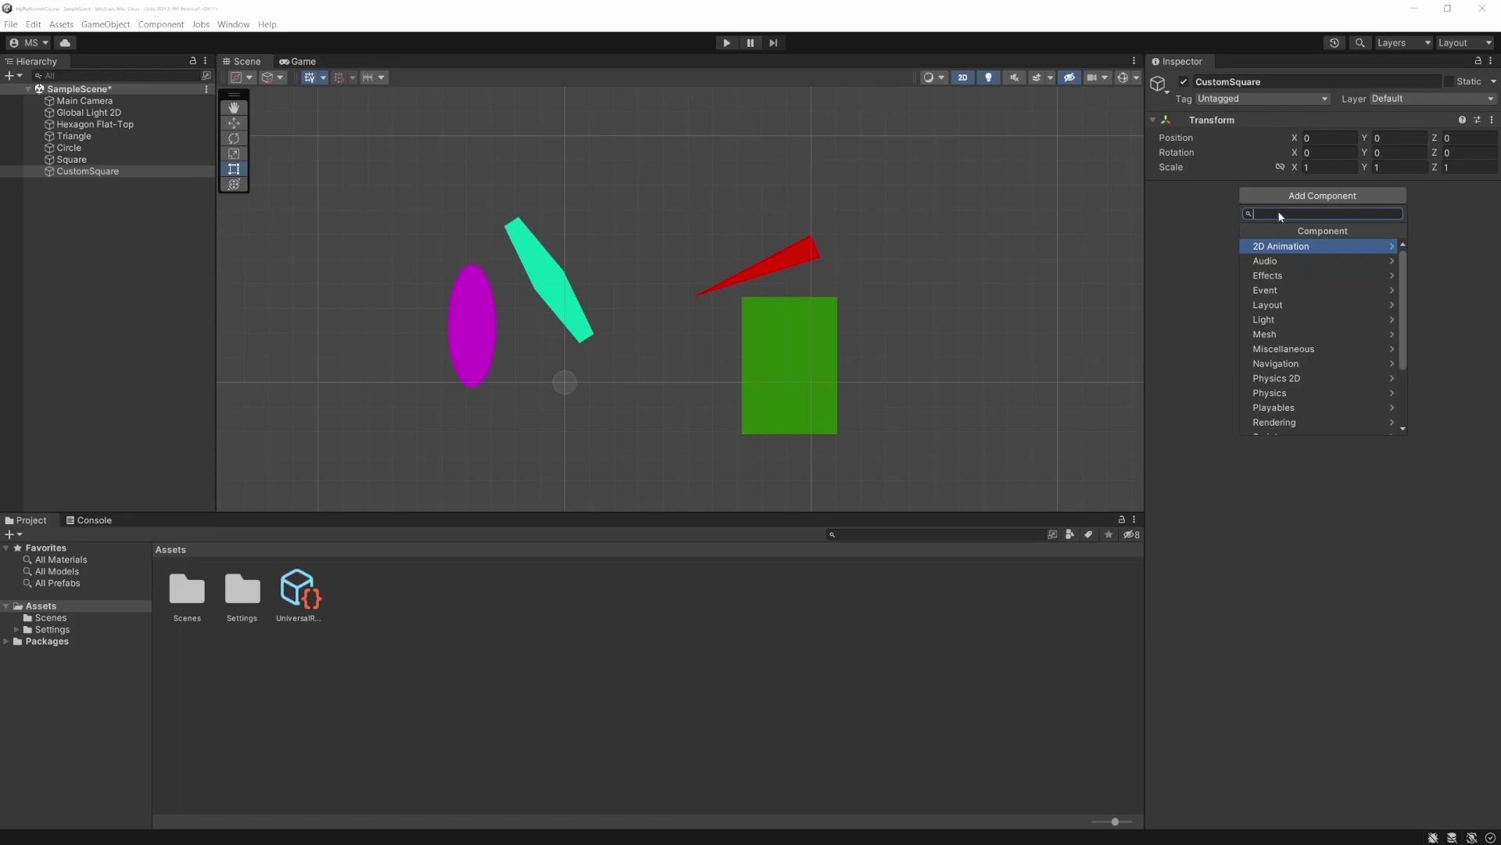
{"action": "type", "text": "sprit"}
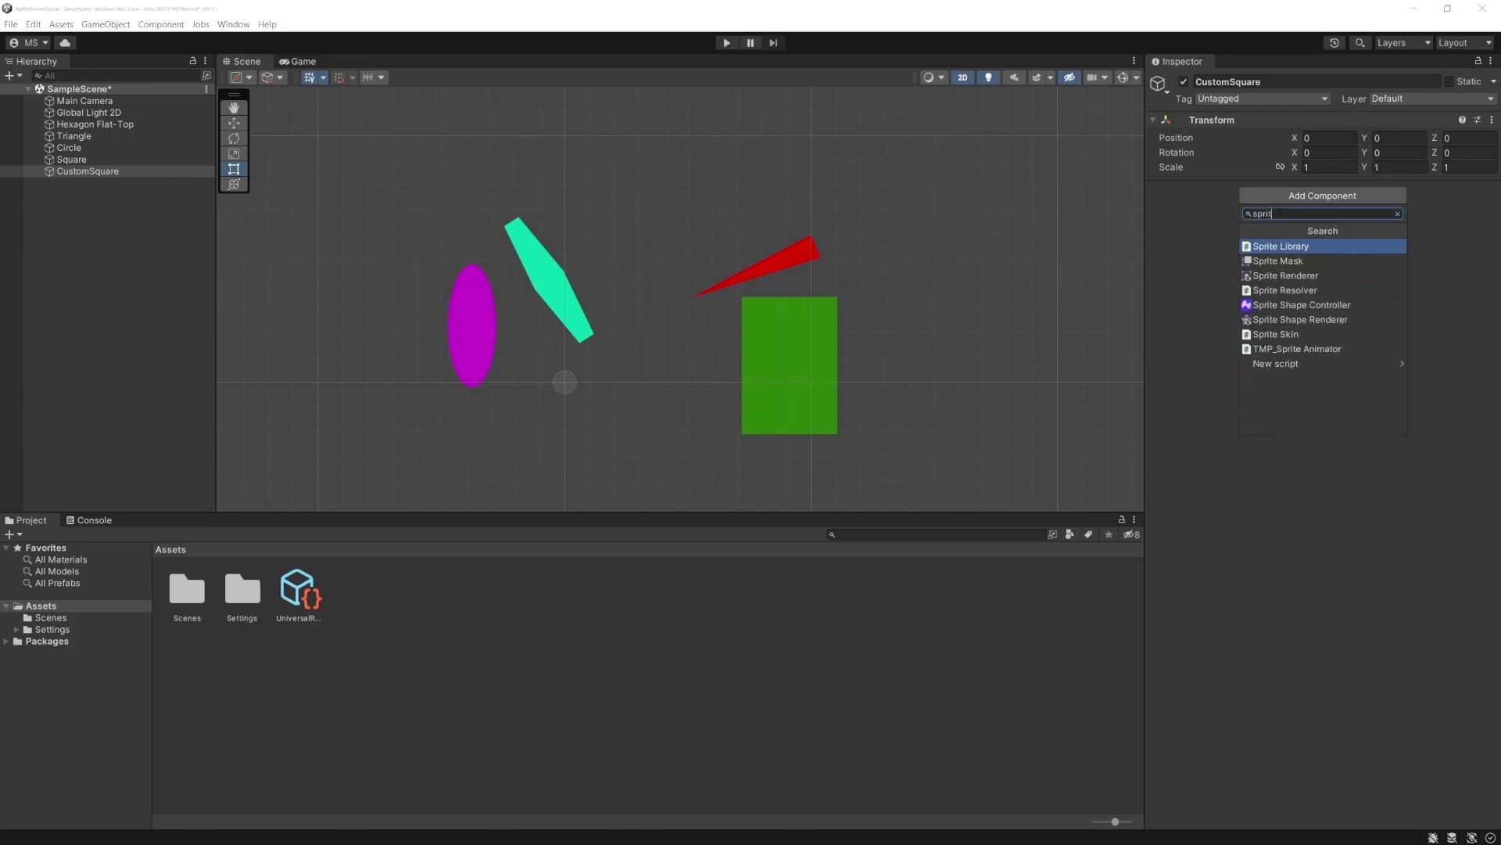
{"action": "left_click", "coordinate": [1279, 276]}
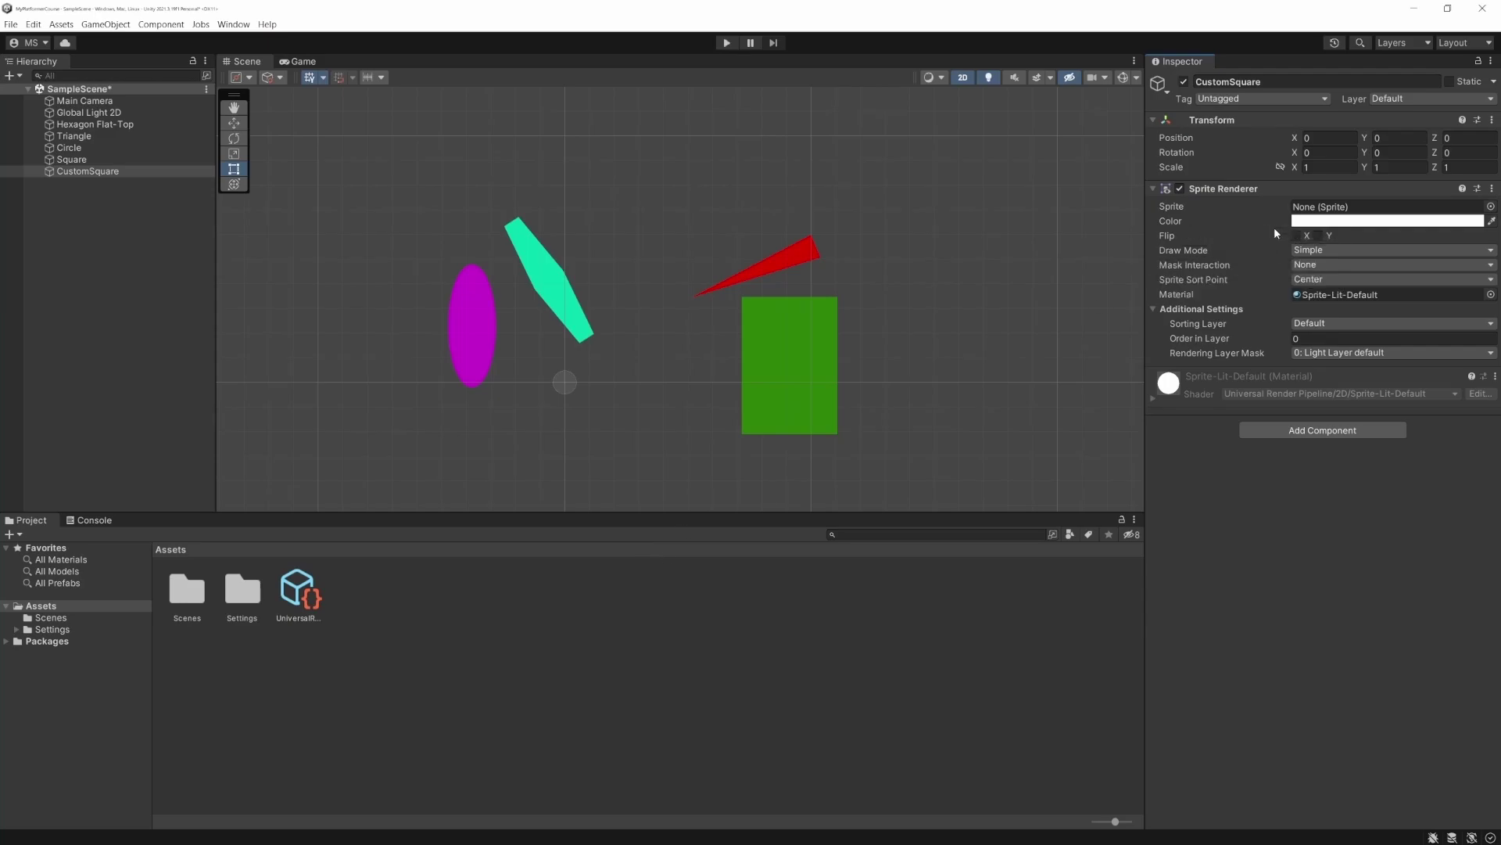
Pick the d_iconconflicted@2x sprite for CustomSquare's Sprite Renderer from the sprite list.
{"action": "left_click", "coordinate": [1491, 207]}
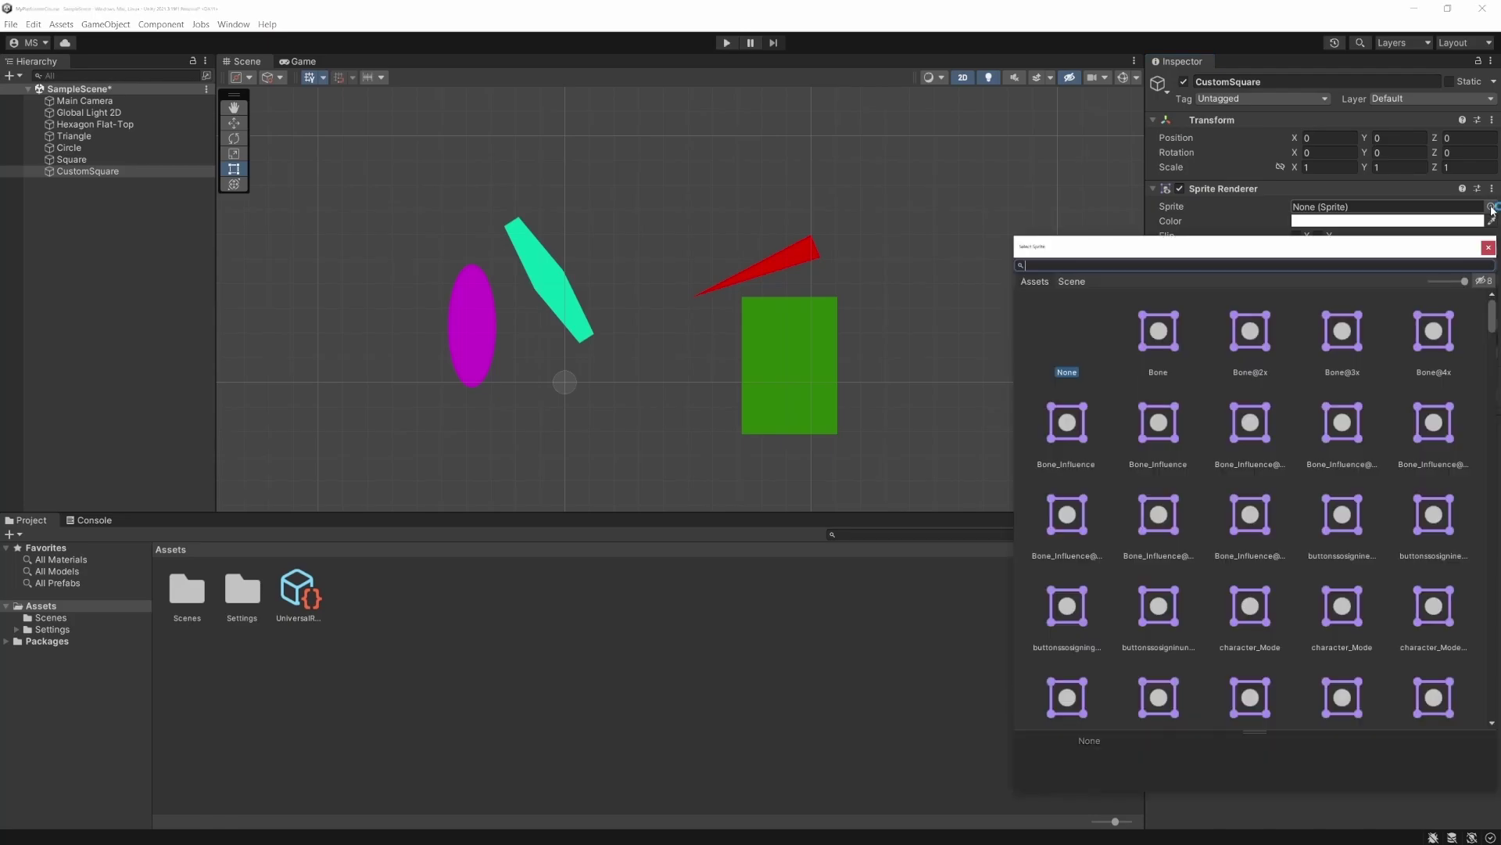
{"action": "scroll", "coordinate": [1335, 392], "scroll_direction": "down", "scroll_amount": 10}
{"action": "scroll", "coordinate": [1335, 392], "scroll_direction": "down", "scroll_amount": 10}
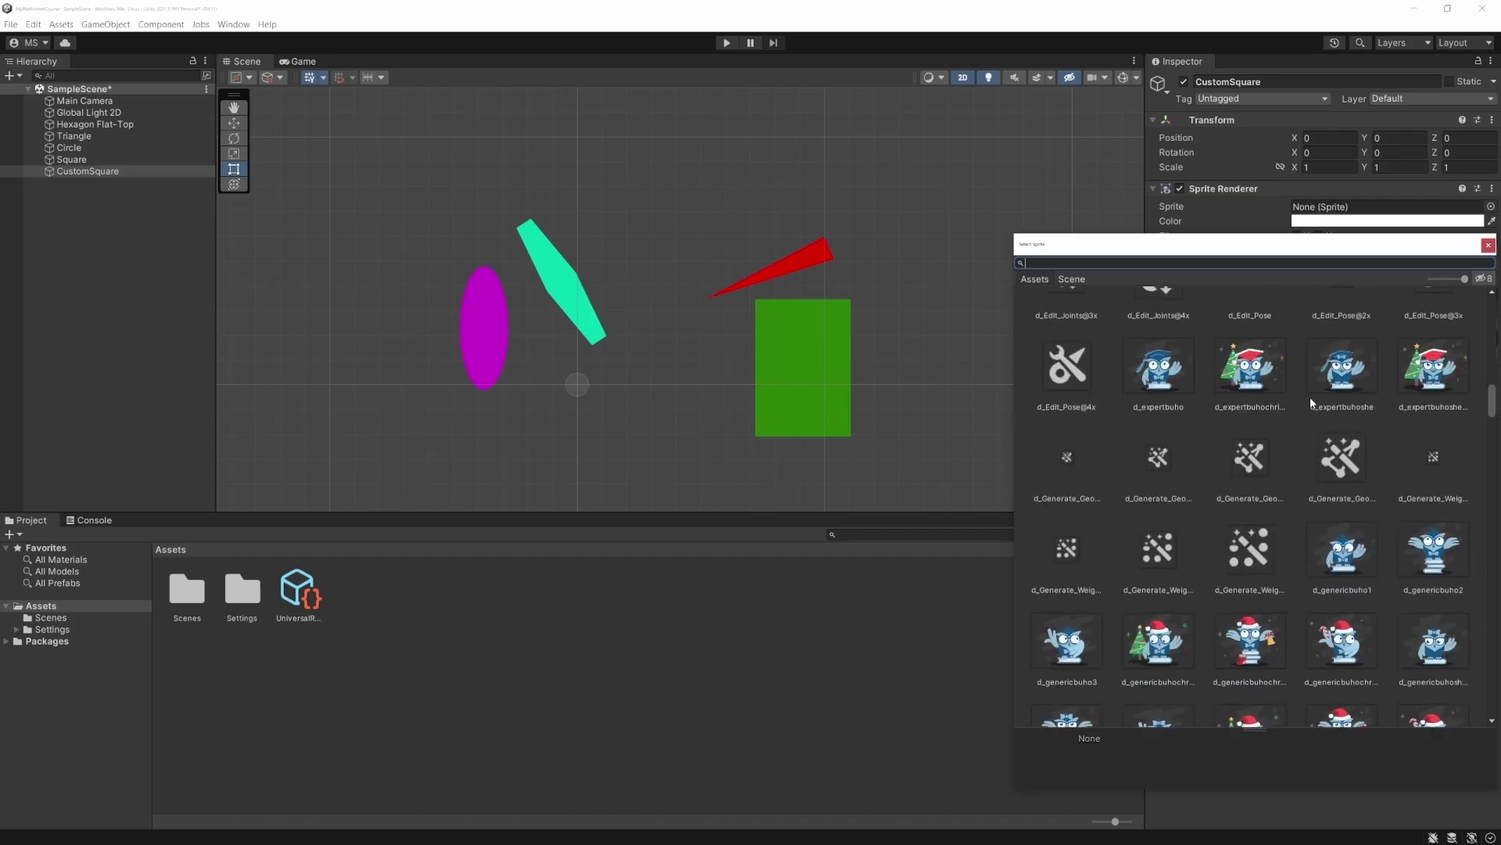
{"action": "scroll", "coordinate": [1169, 438], "scroll_direction": "down", "scroll_amount": 10}
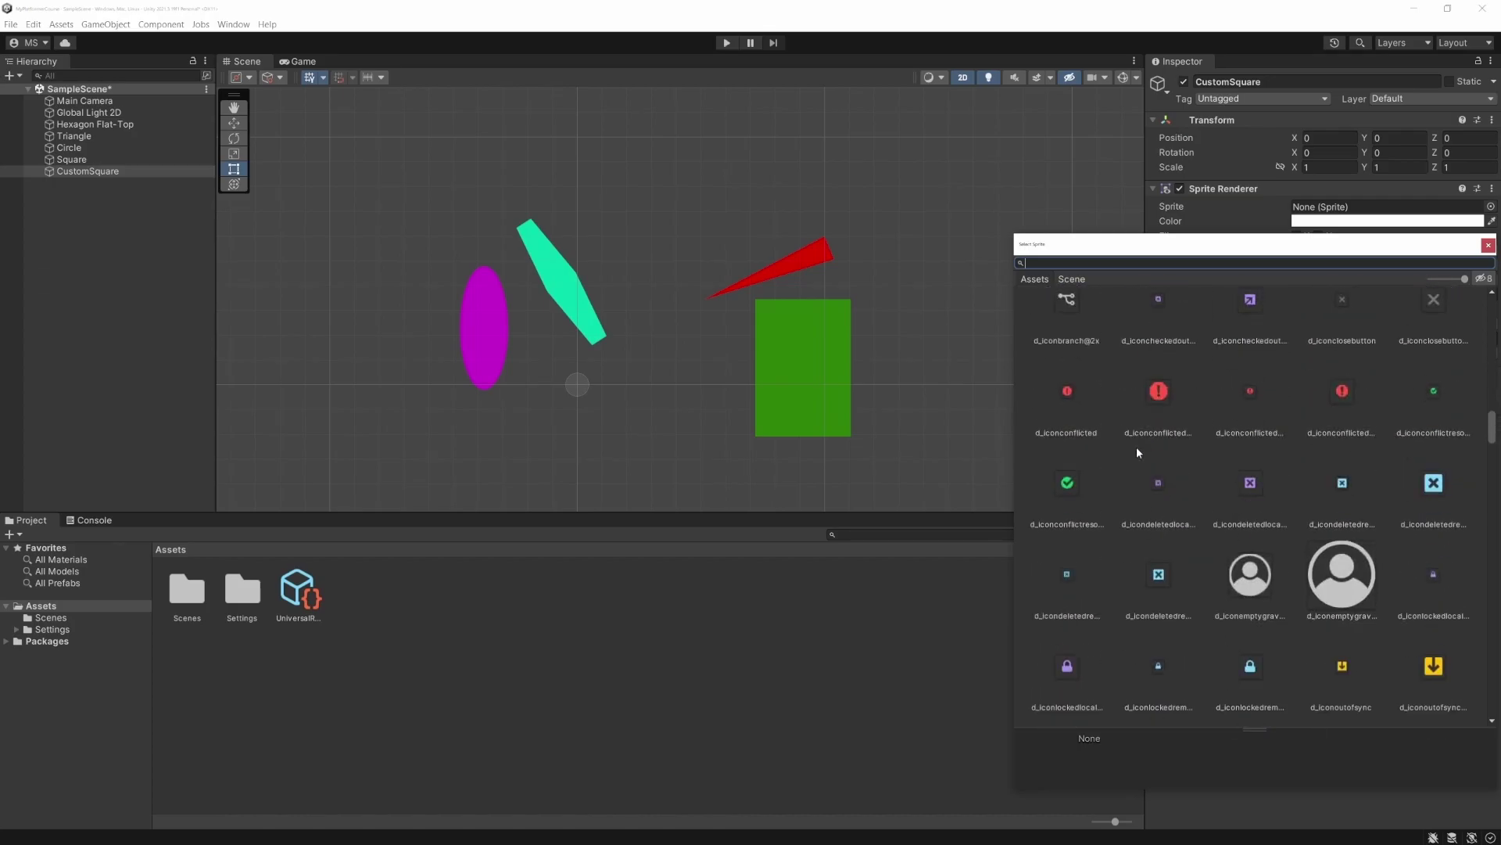
{"action": "scroll", "coordinate": [1137, 447], "scroll_direction": "down", "scroll_amount": 5}
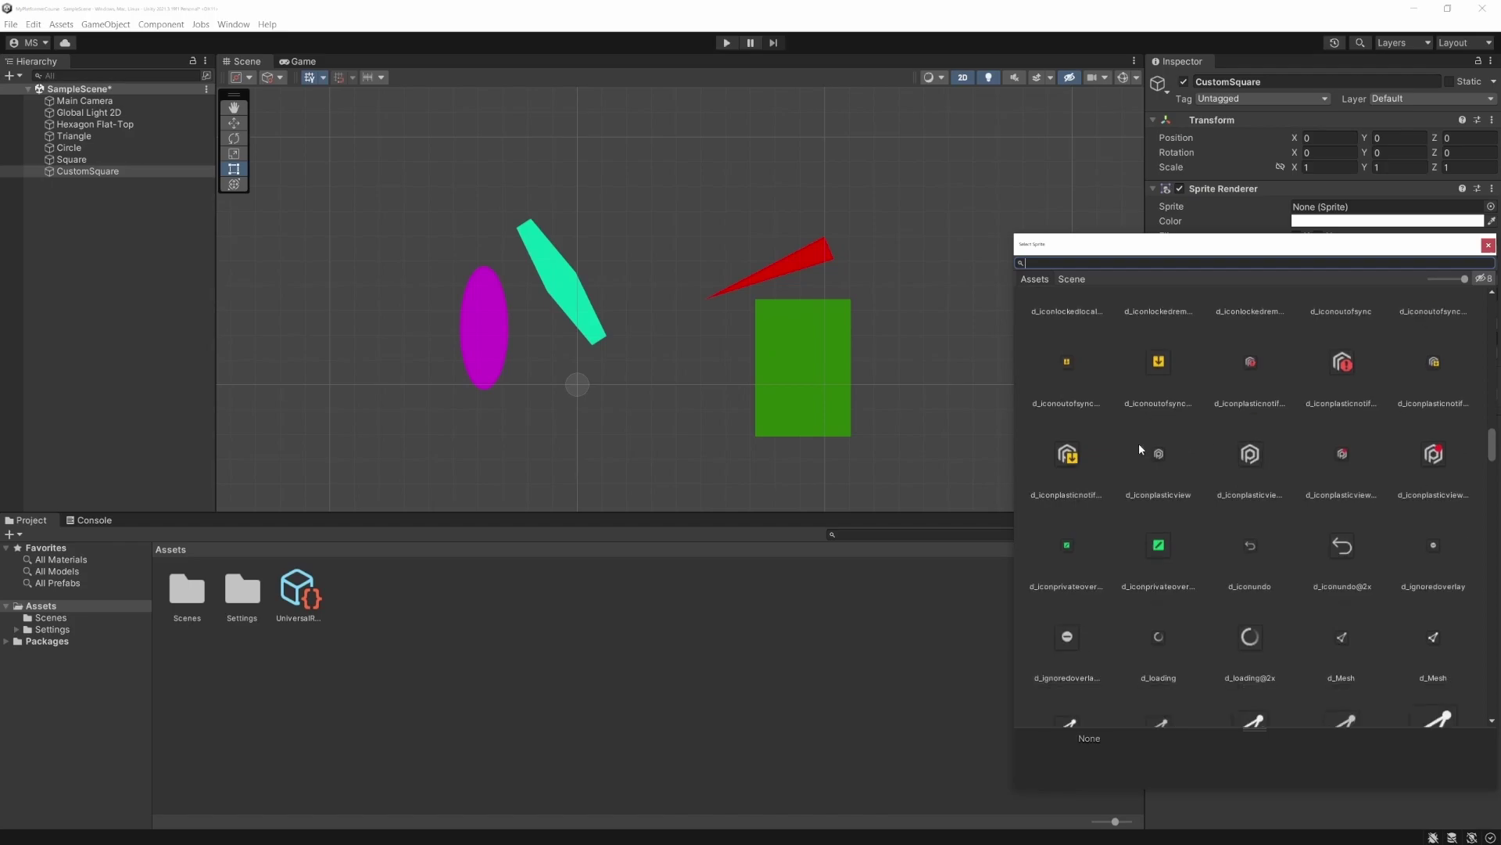
{"action": "scroll", "coordinate": [1138, 443], "scroll_direction": "down", "scroll_amount": 4}
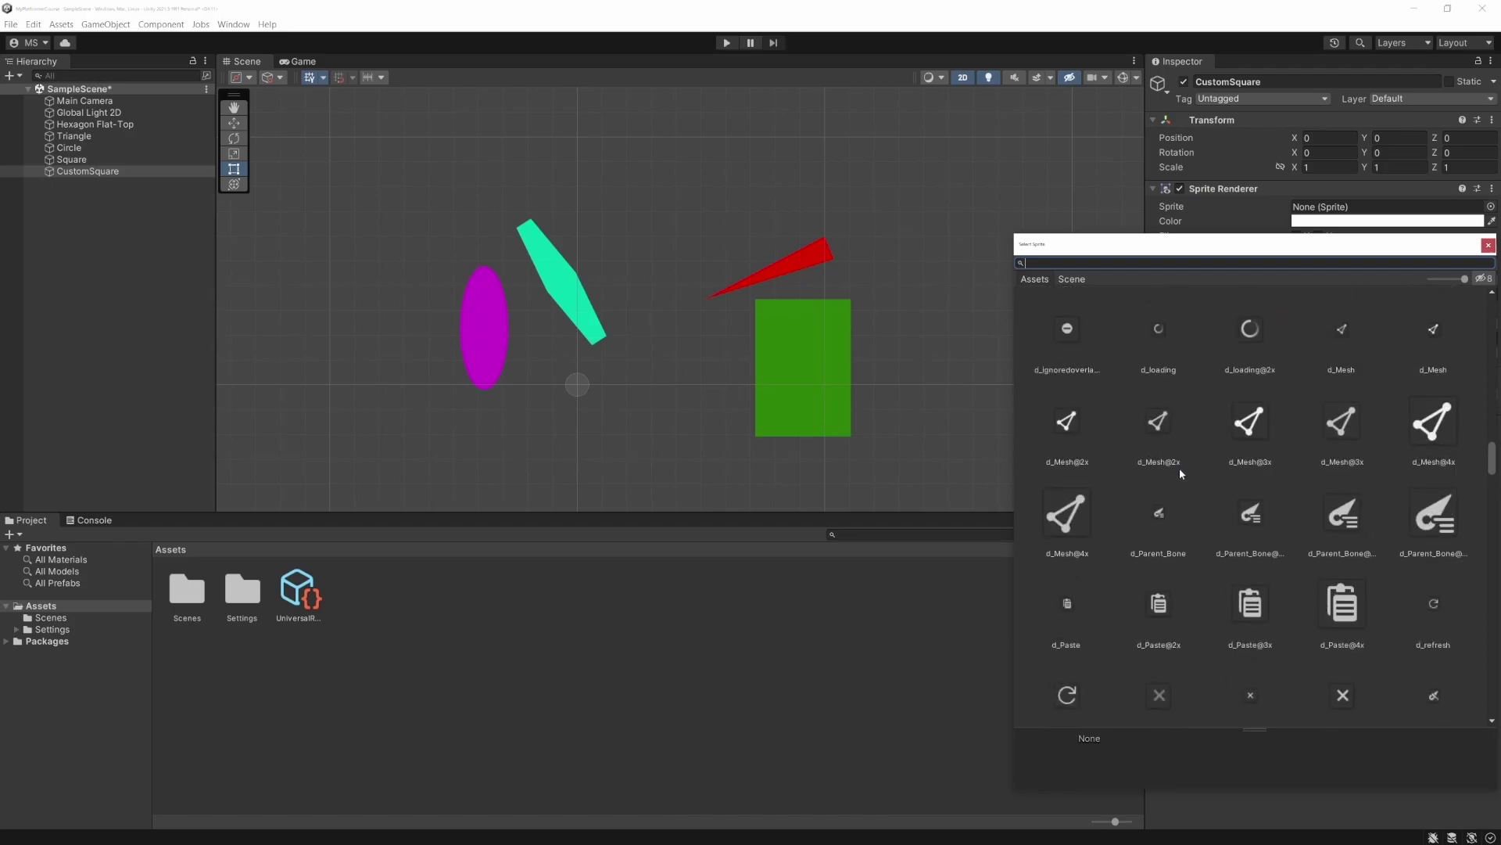
{"action": "scroll", "coordinate": [1181, 468], "scroll_direction": "down", "scroll_amount": 8}
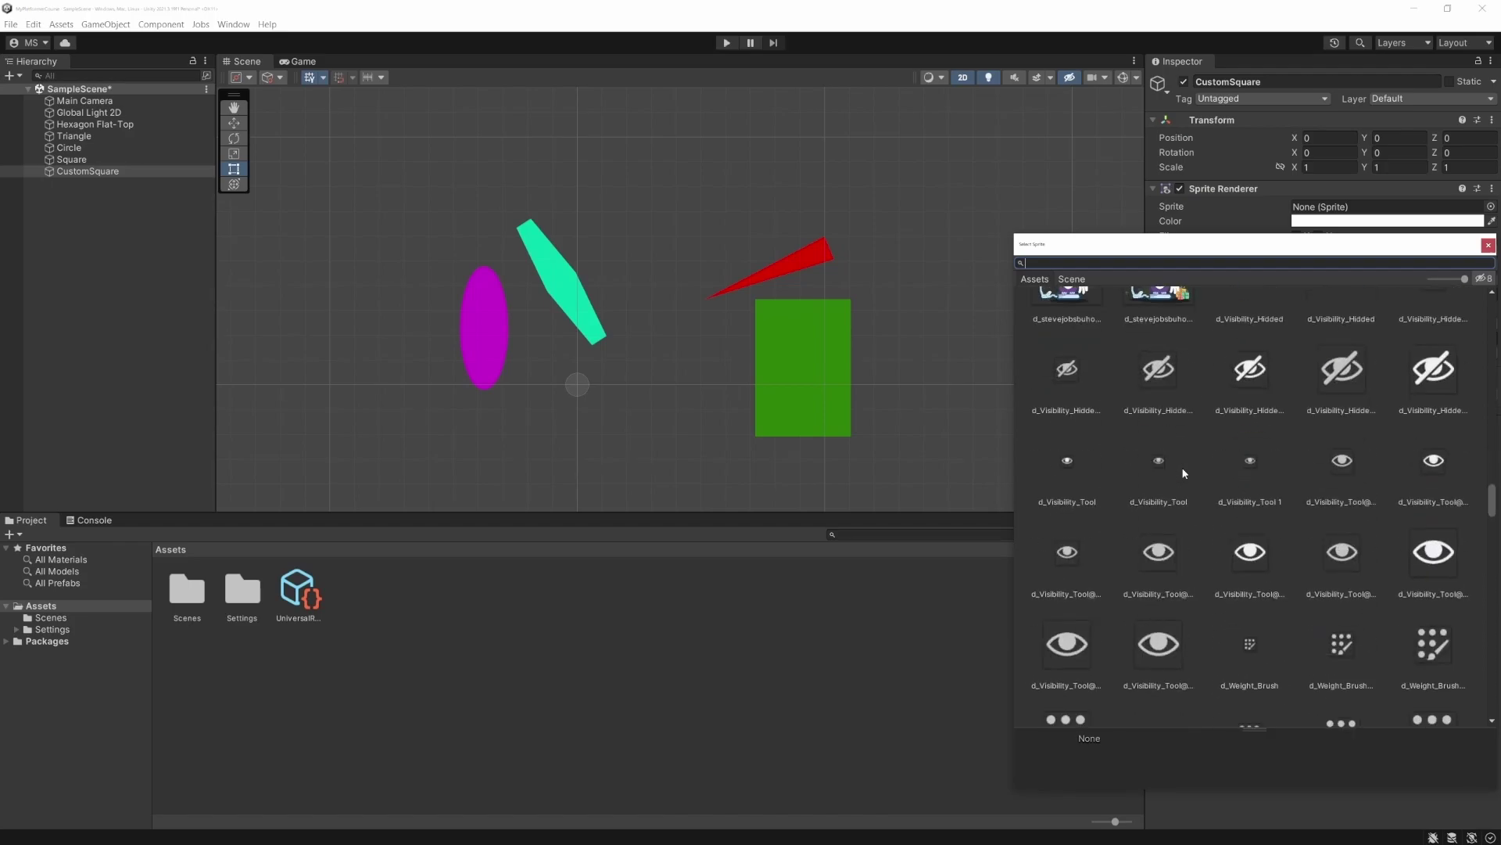
{"action": "scroll", "coordinate": [1185, 469], "scroll_direction": "up", "scroll_amount": 10}
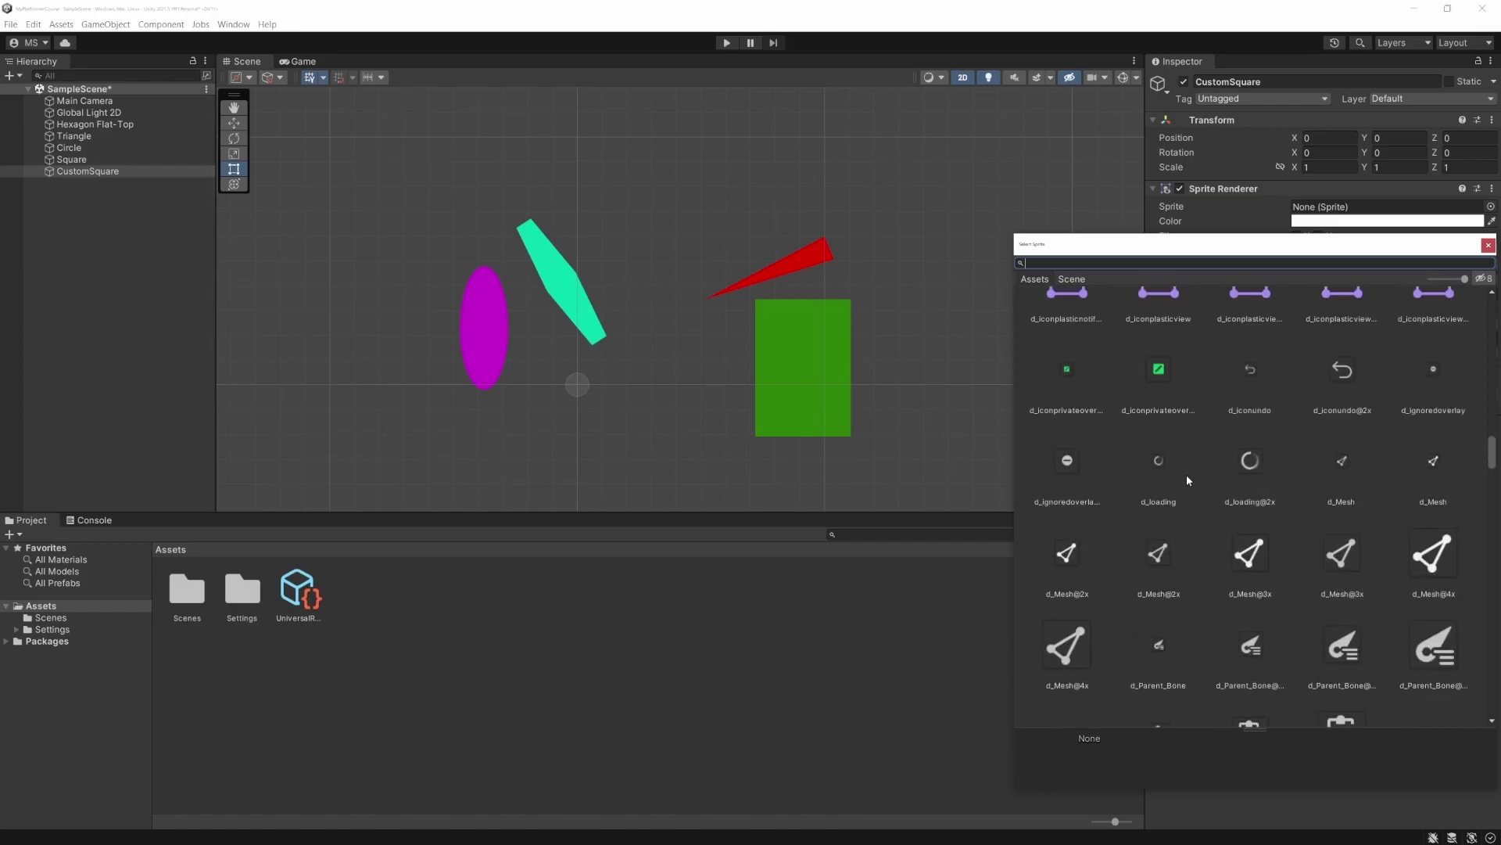
{"action": "scroll", "coordinate": [1185, 476], "scroll_direction": "up", "scroll_amount": 3}
{"action": "scroll", "coordinate": [1153, 508], "scroll_direction": "up", "scroll_amount": 5}
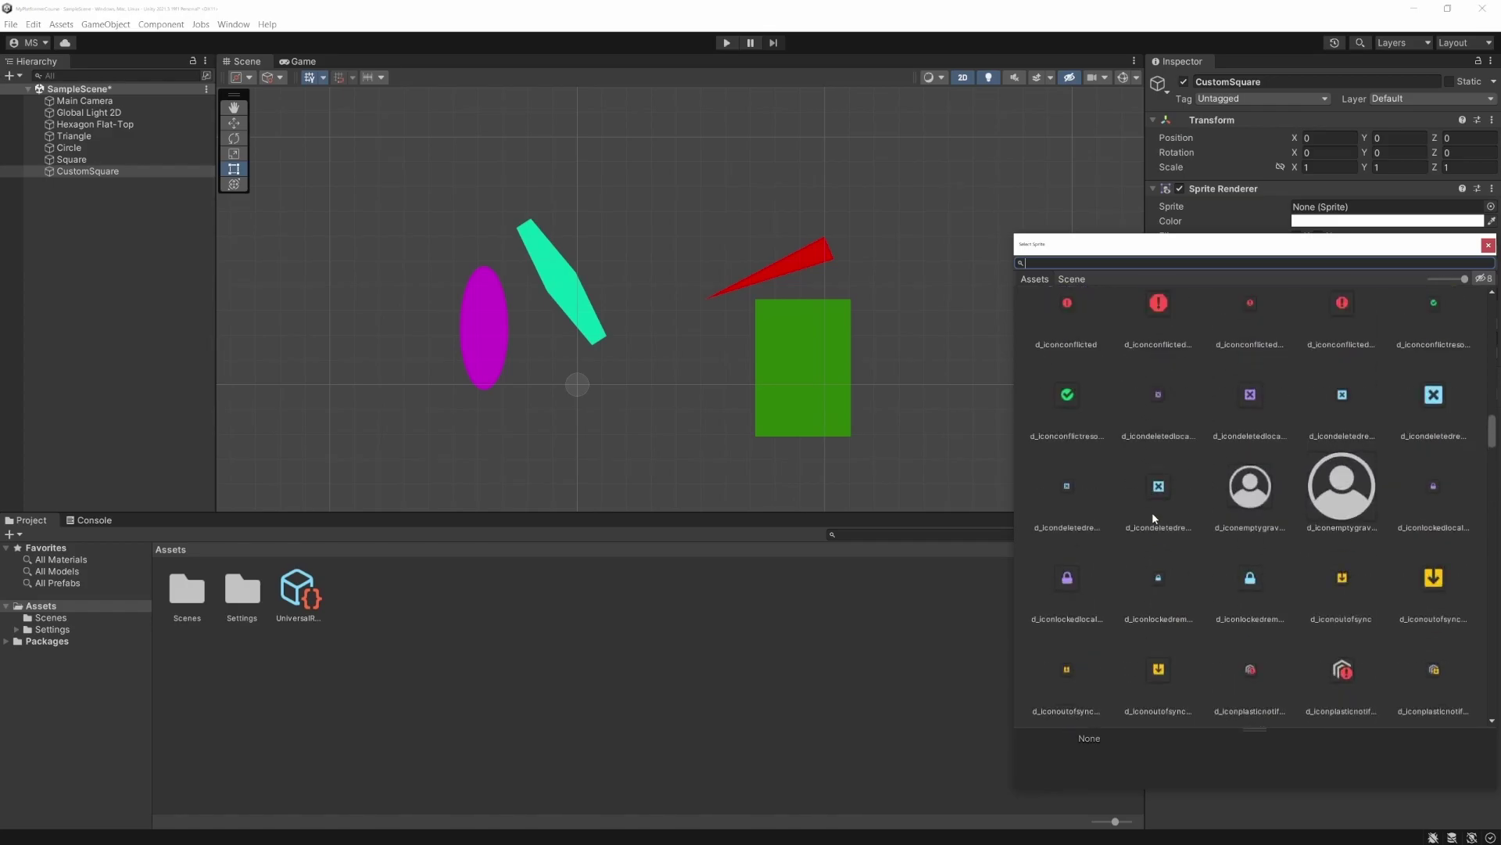
{"action": "double_click", "coordinate": [1157, 351]}
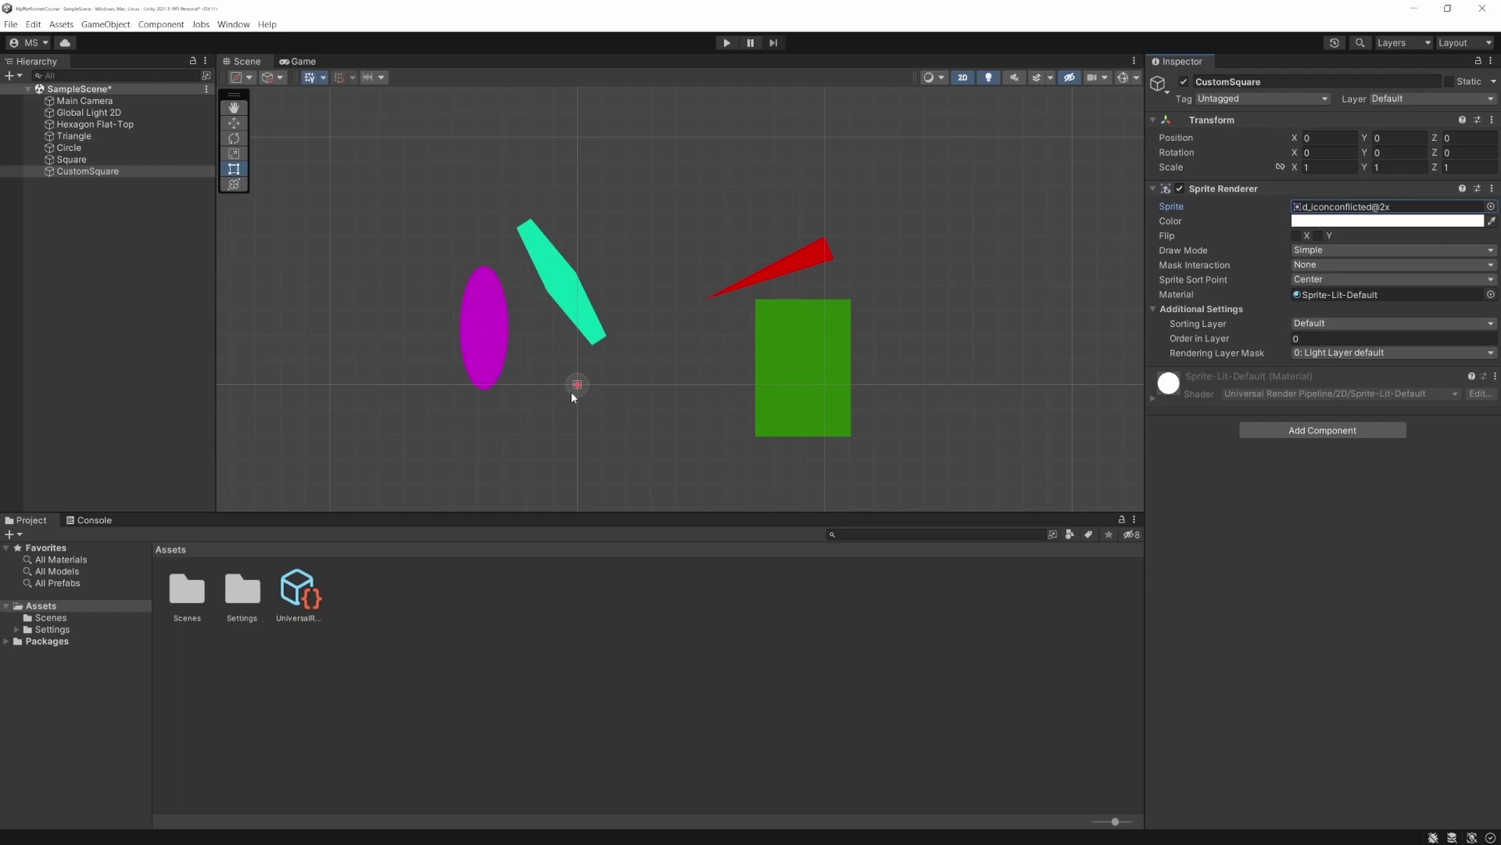
Scale CustomSquare up uniformly to 21.731 with the Scale tool.
{"action": "key", "text": "r"}
{"action": "mouse_move", "coordinate": [578, 389]}
{"action": "left_mouse_down"}
{"action": "mouse_move", "coordinate": [652, 155]}
{"action": "mouse_move", "coordinate": [626, 576]}
{"action": "mouse_move", "coordinate": [614, 372]}
{"action": "mouse_move", "coordinate": [598, 402]}
{"action": "left_mouse_up"}
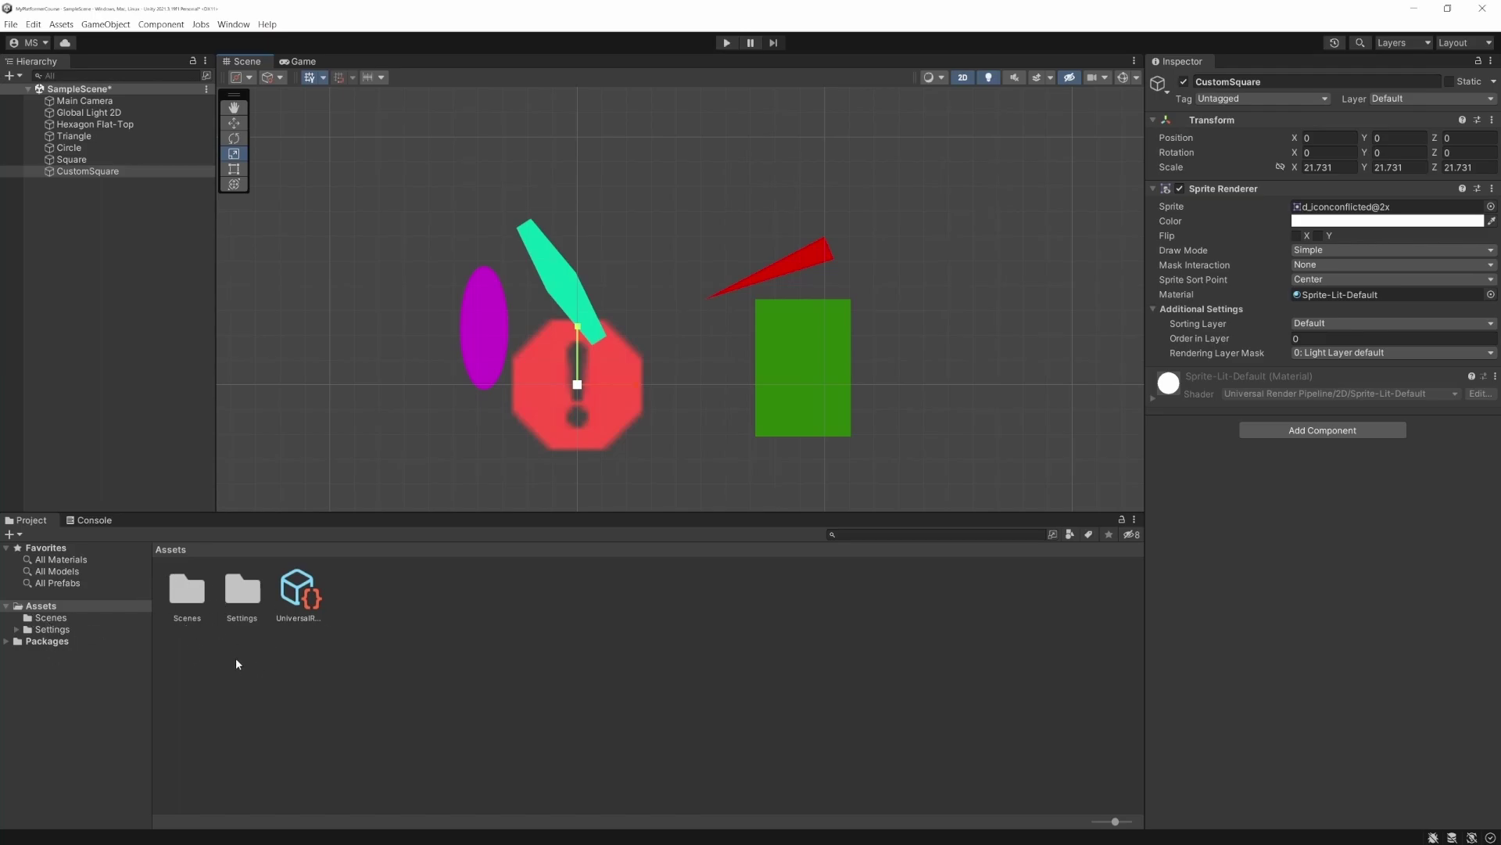
Browse the Project window's Scenes, Settings and 2D Sprite package Editor folders.
{"action": "left_click", "coordinate": [43, 618]}
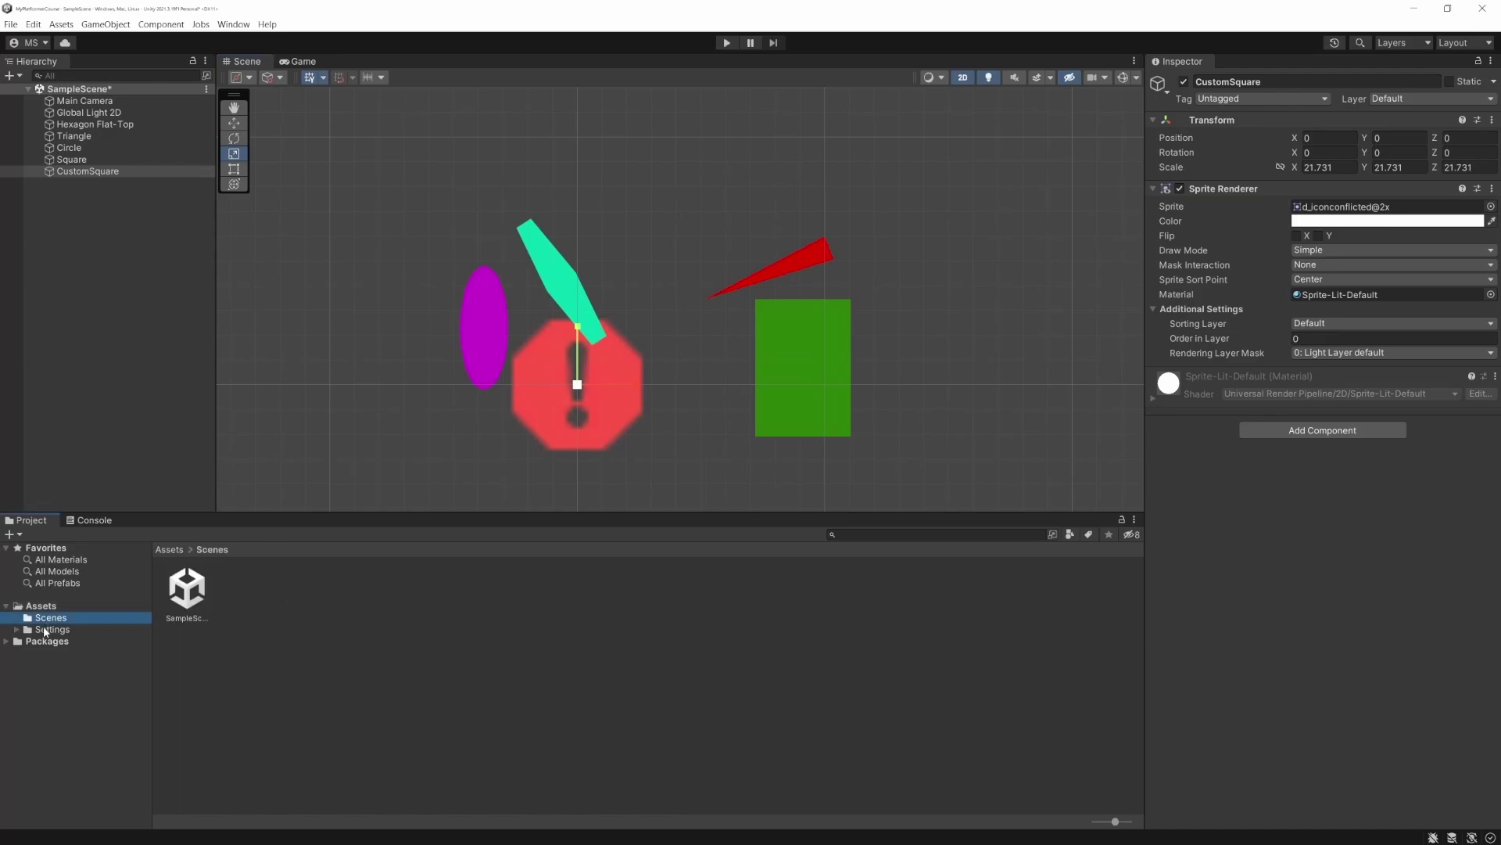
{"action": "left_click", "coordinate": [47, 629]}
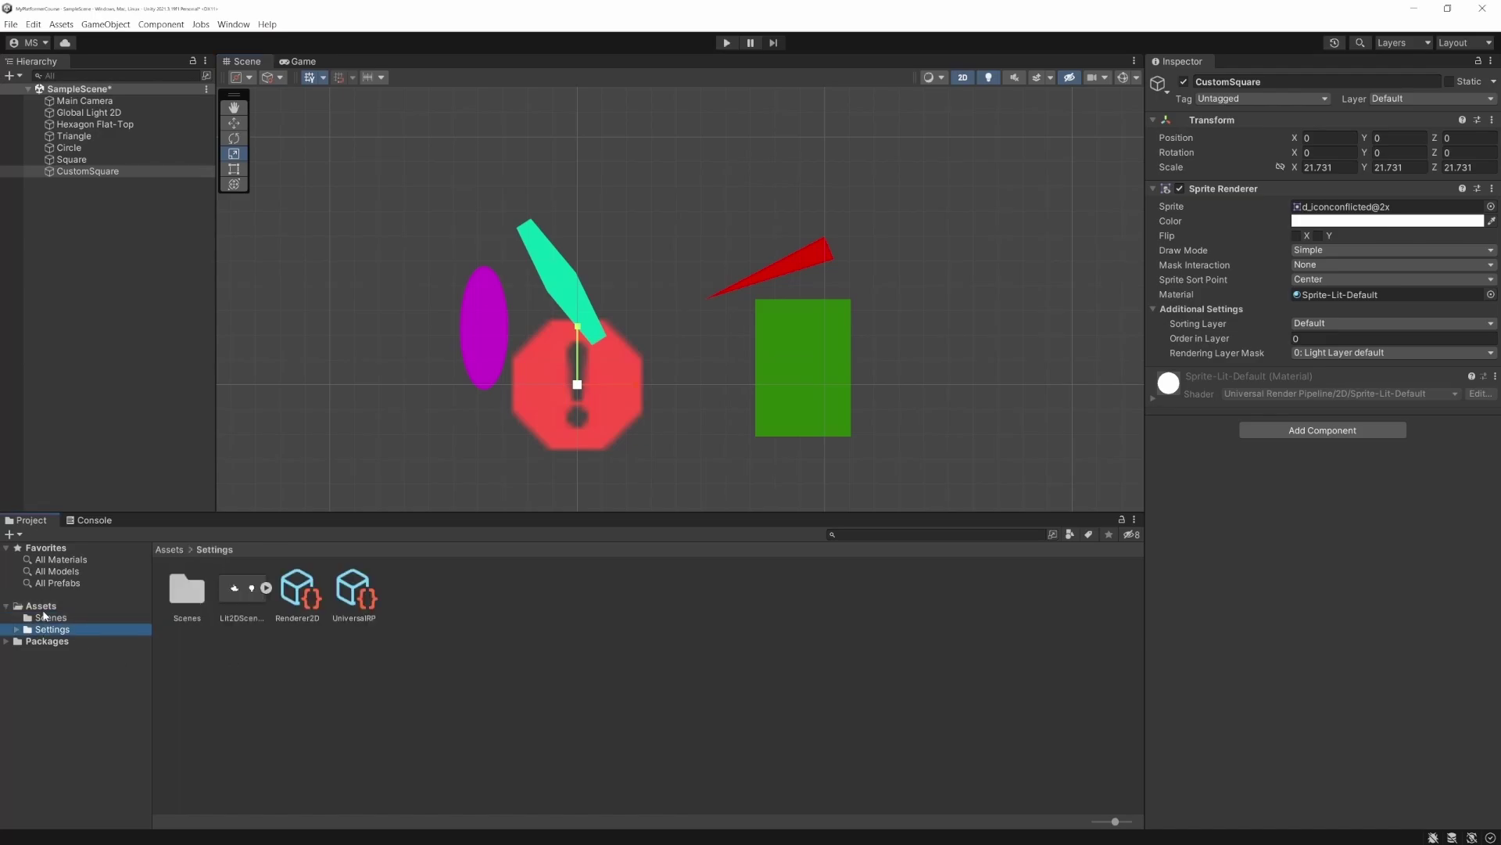
{"action": "left_click", "coordinate": [7, 641]}
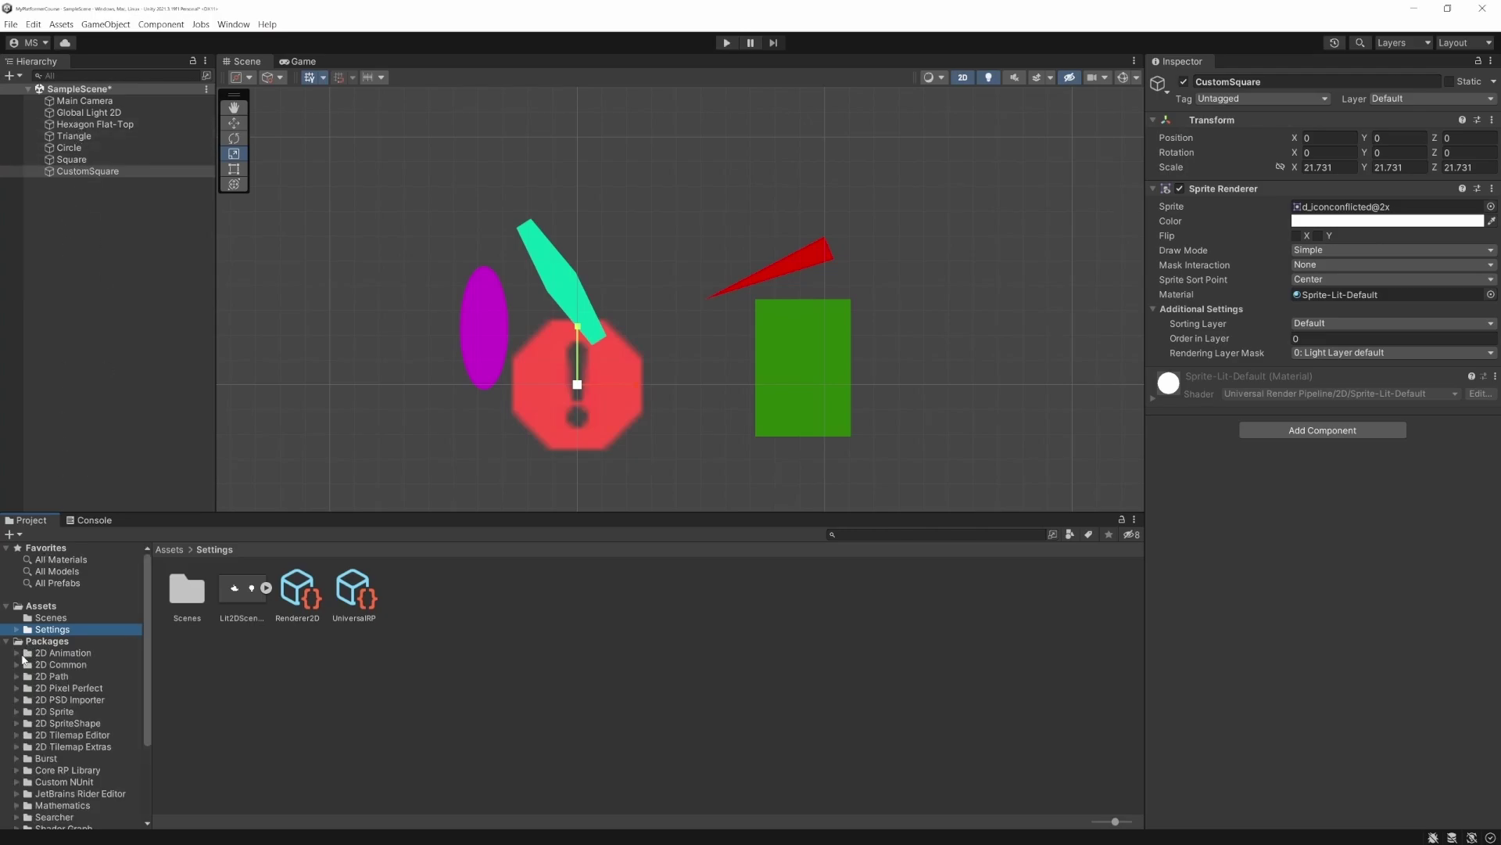
{"action": "scroll", "coordinate": [24, 659], "scroll_direction": "down", "scroll_amount": 3}
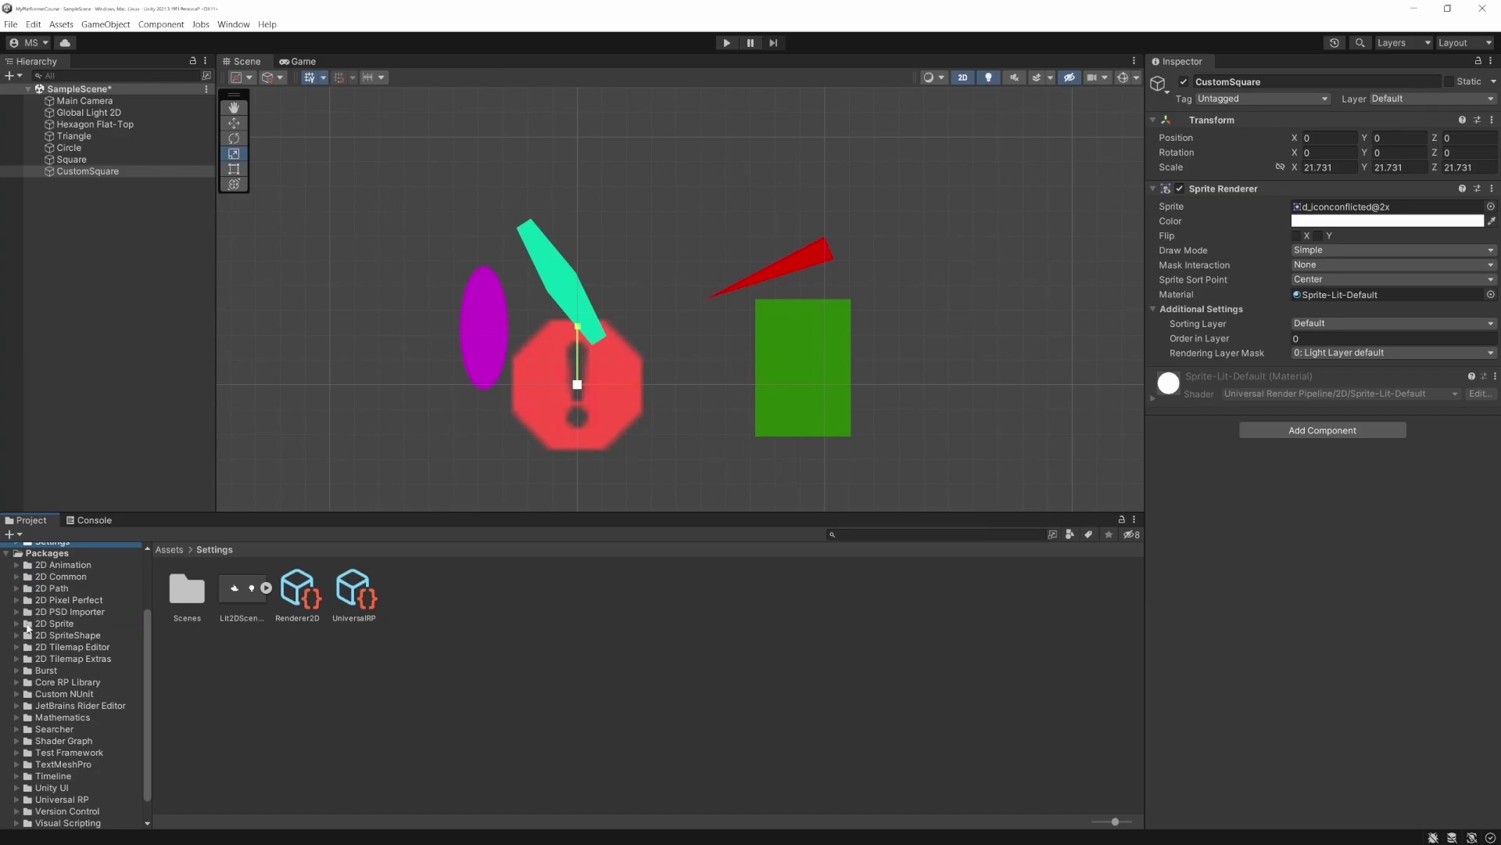
{"action": "left_click", "coordinate": [17, 624]}
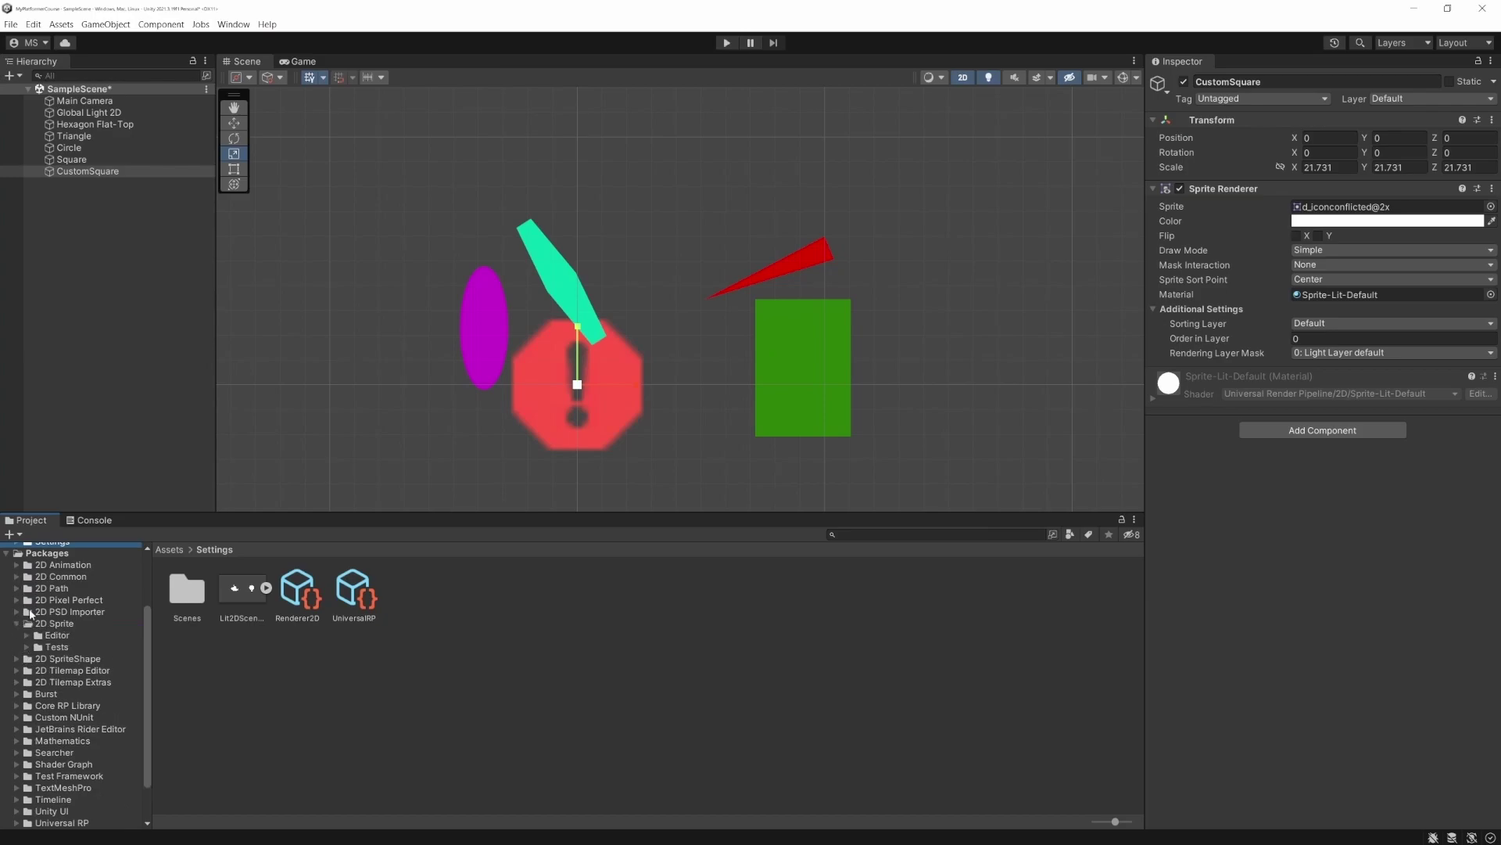
{"action": "left_click", "coordinate": [31, 637]}
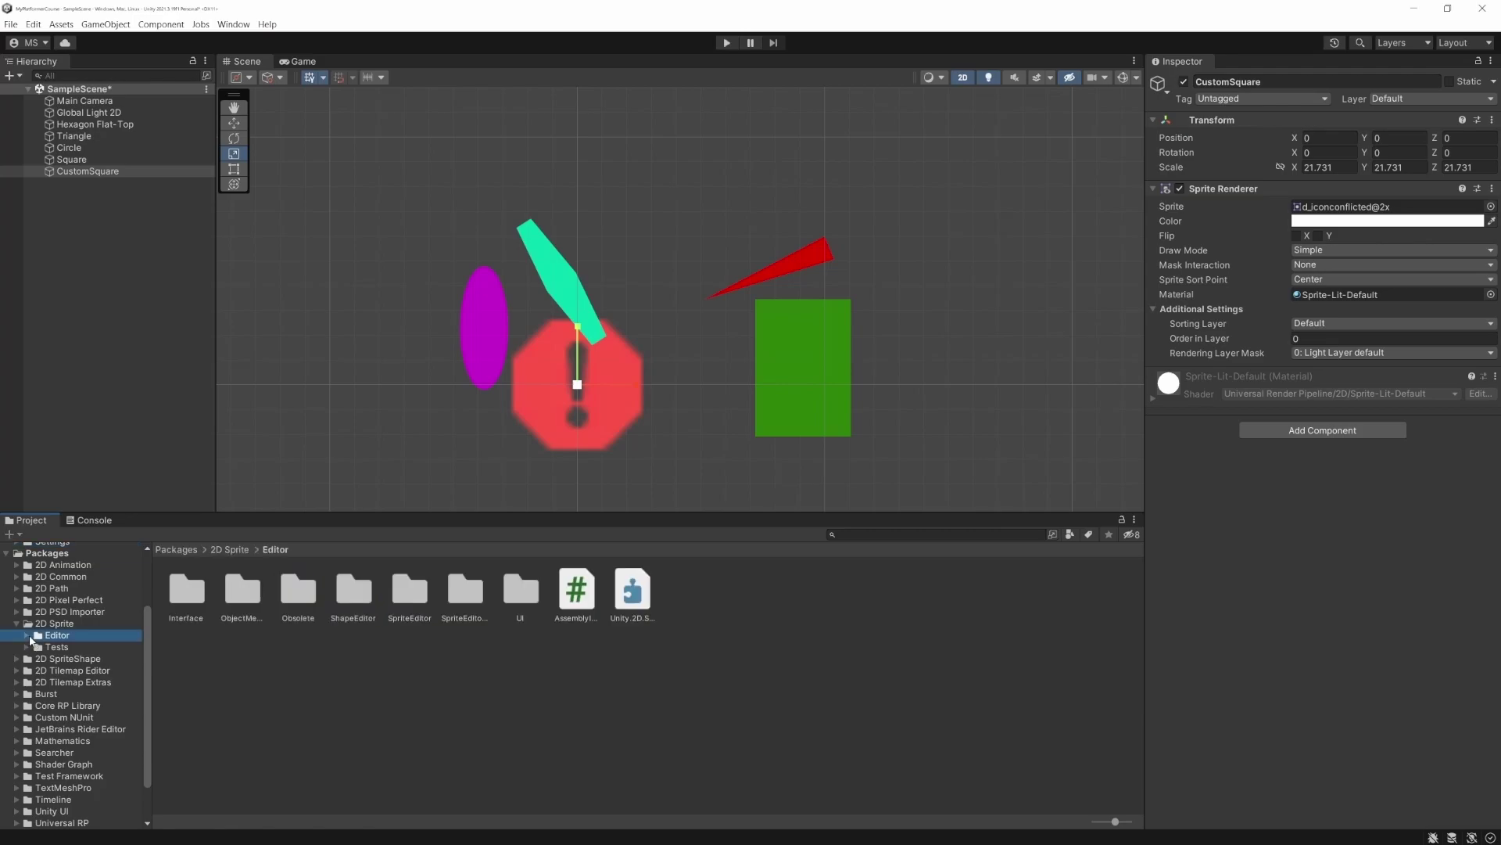
{"action": "left_click", "coordinate": [27, 635]}
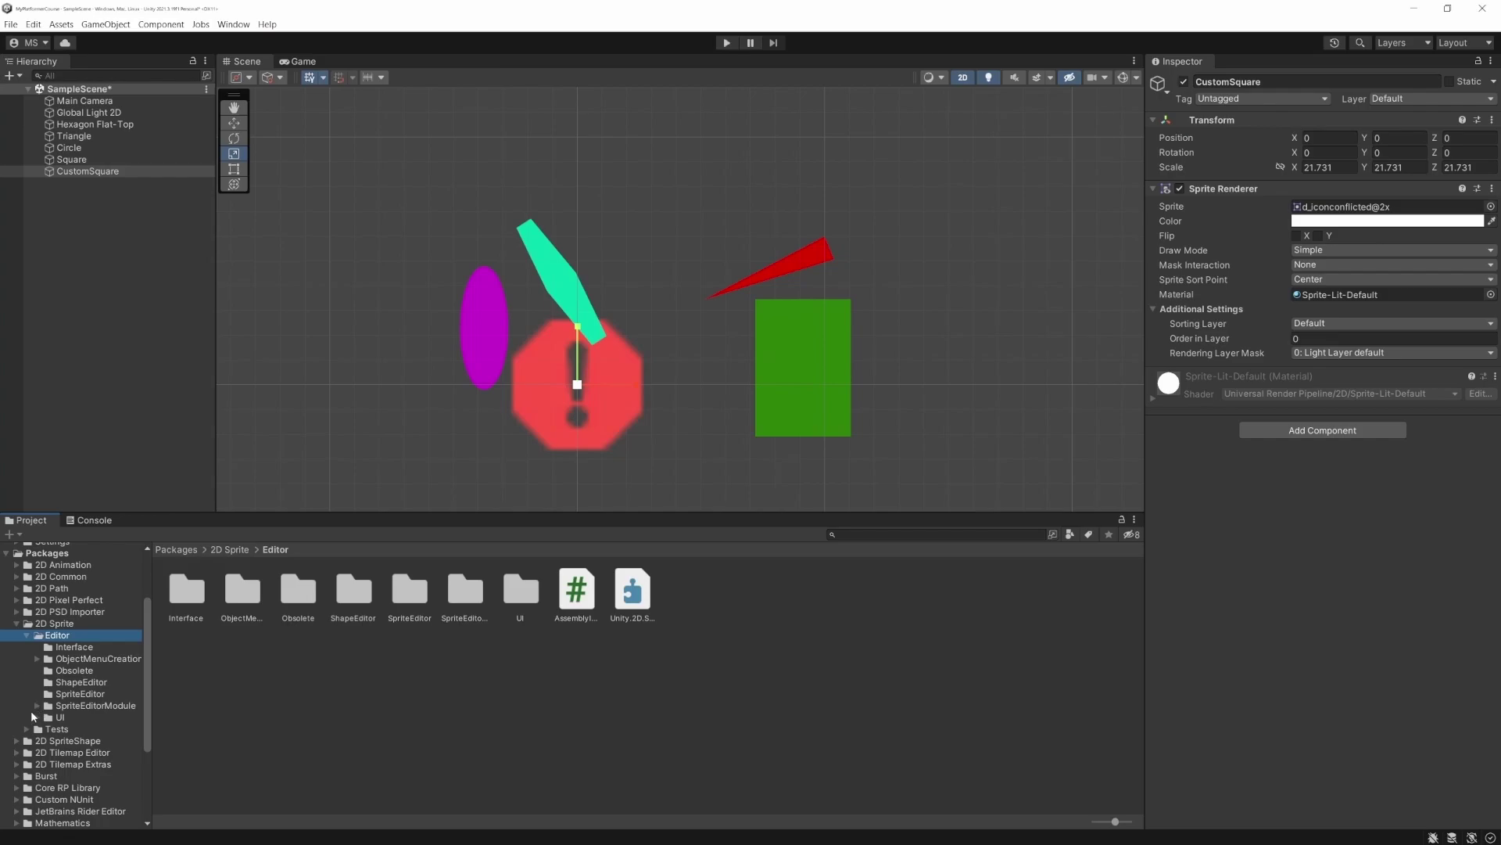
Select the green Square and locate its Square sprite in 2D Sprite's Textures/v2 folder.
{"action": "left_click", "coordinate": [36, 705]}
{"action": "left_click", "coordinate": [38, 729]}
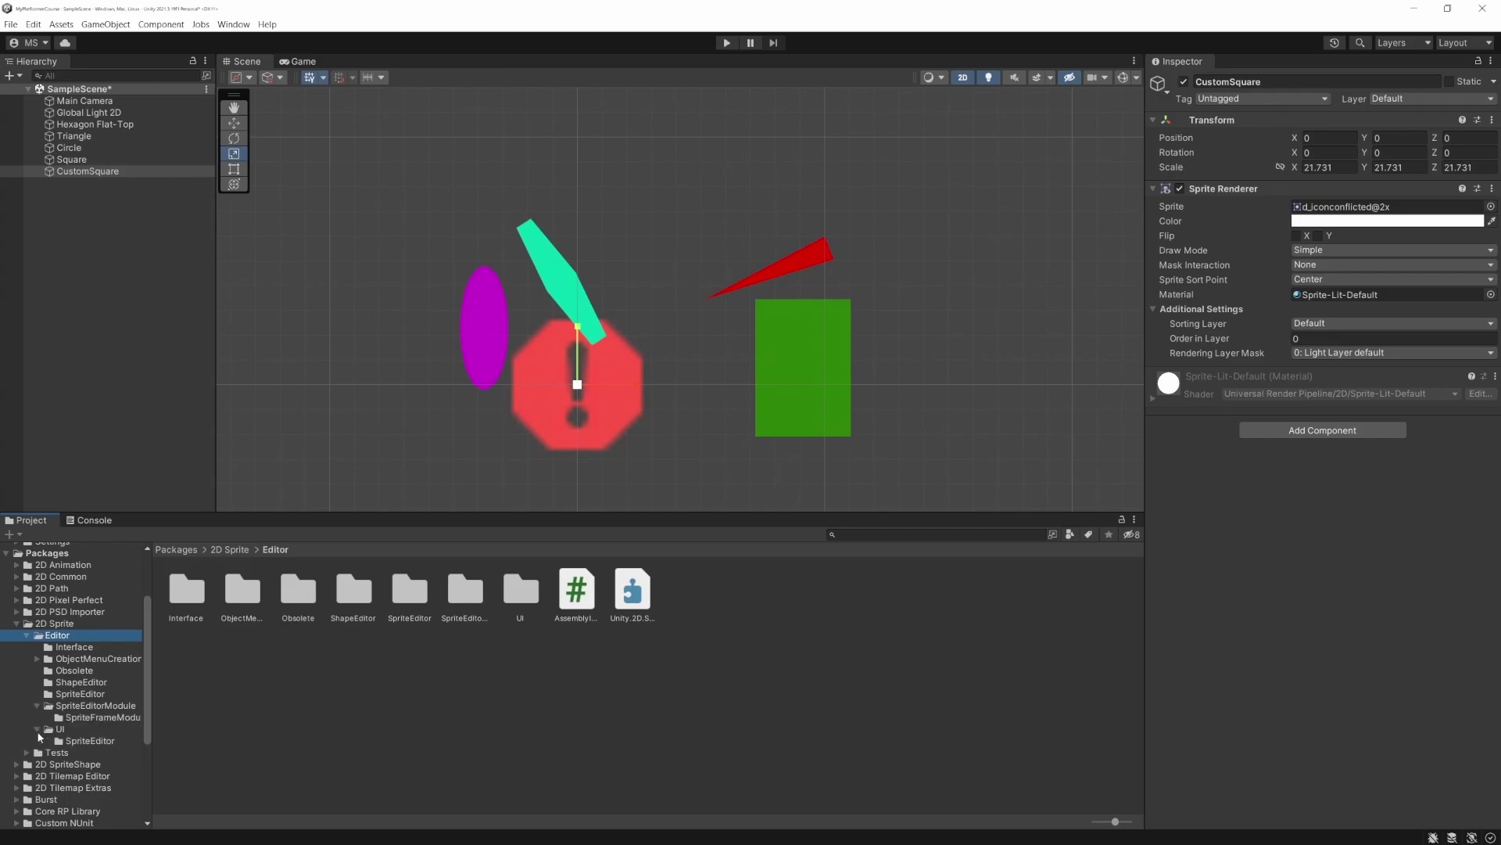
{"action": "left_click", "coordinate": [62, 742]}
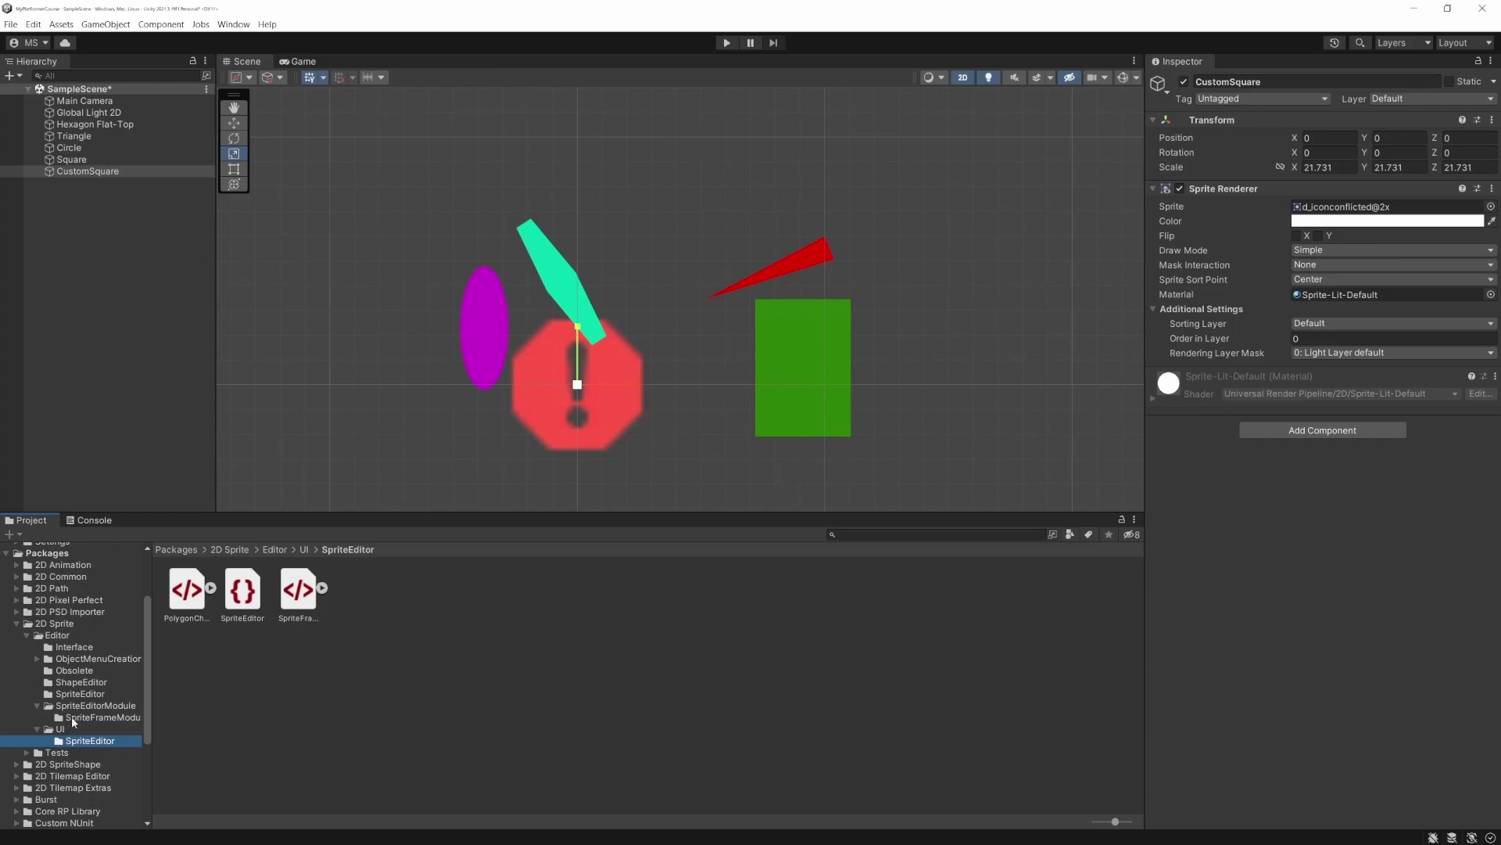
{"action": "left_click", "coordinate": [72, 716]}
{"action": "left_click", "coordinate": [67, 764]}
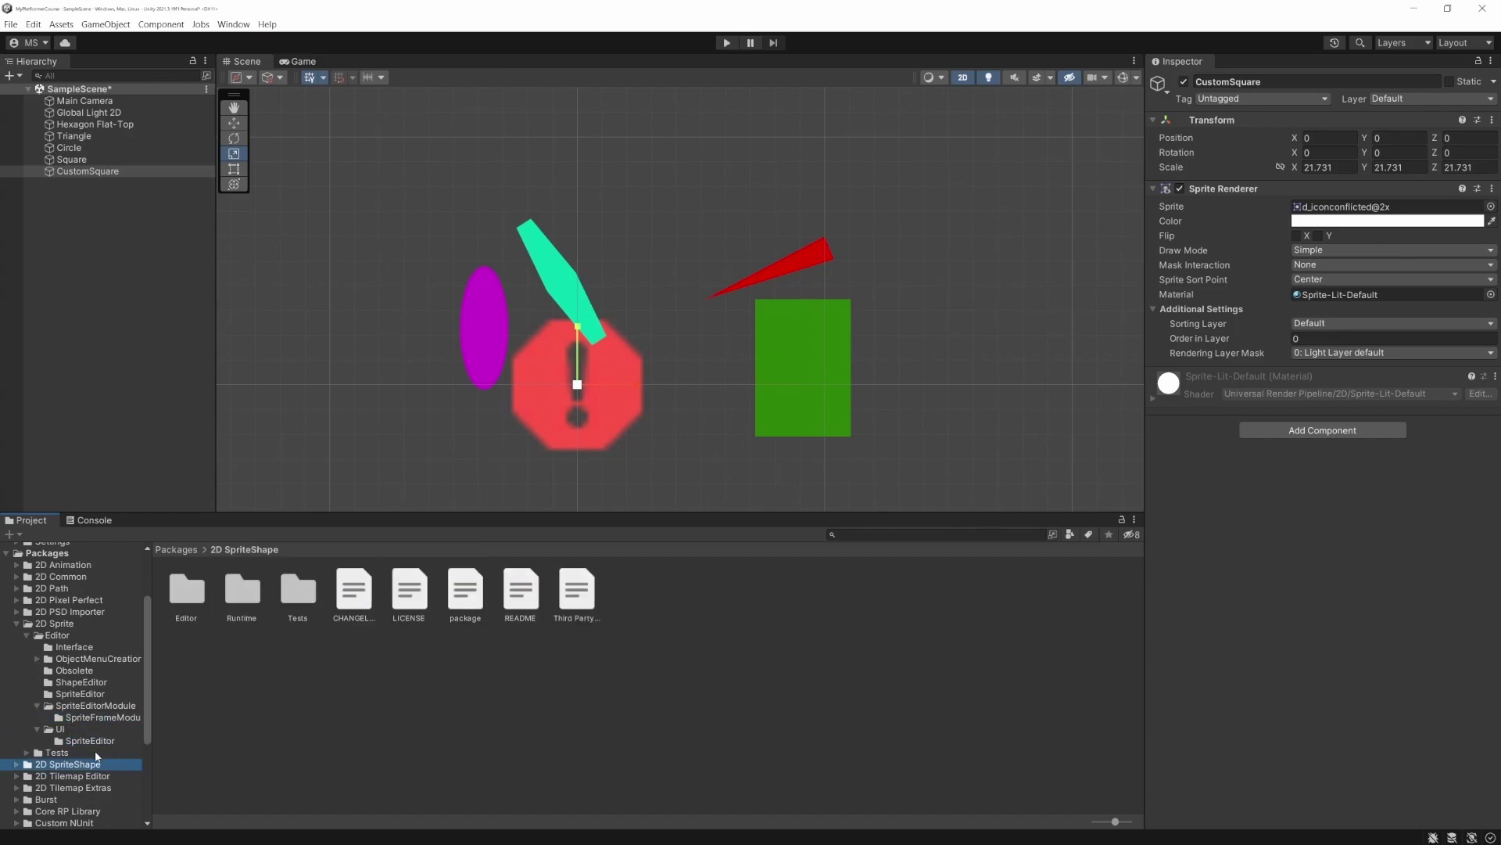
{"action": "left_click", "coordinate": [86, 159]}
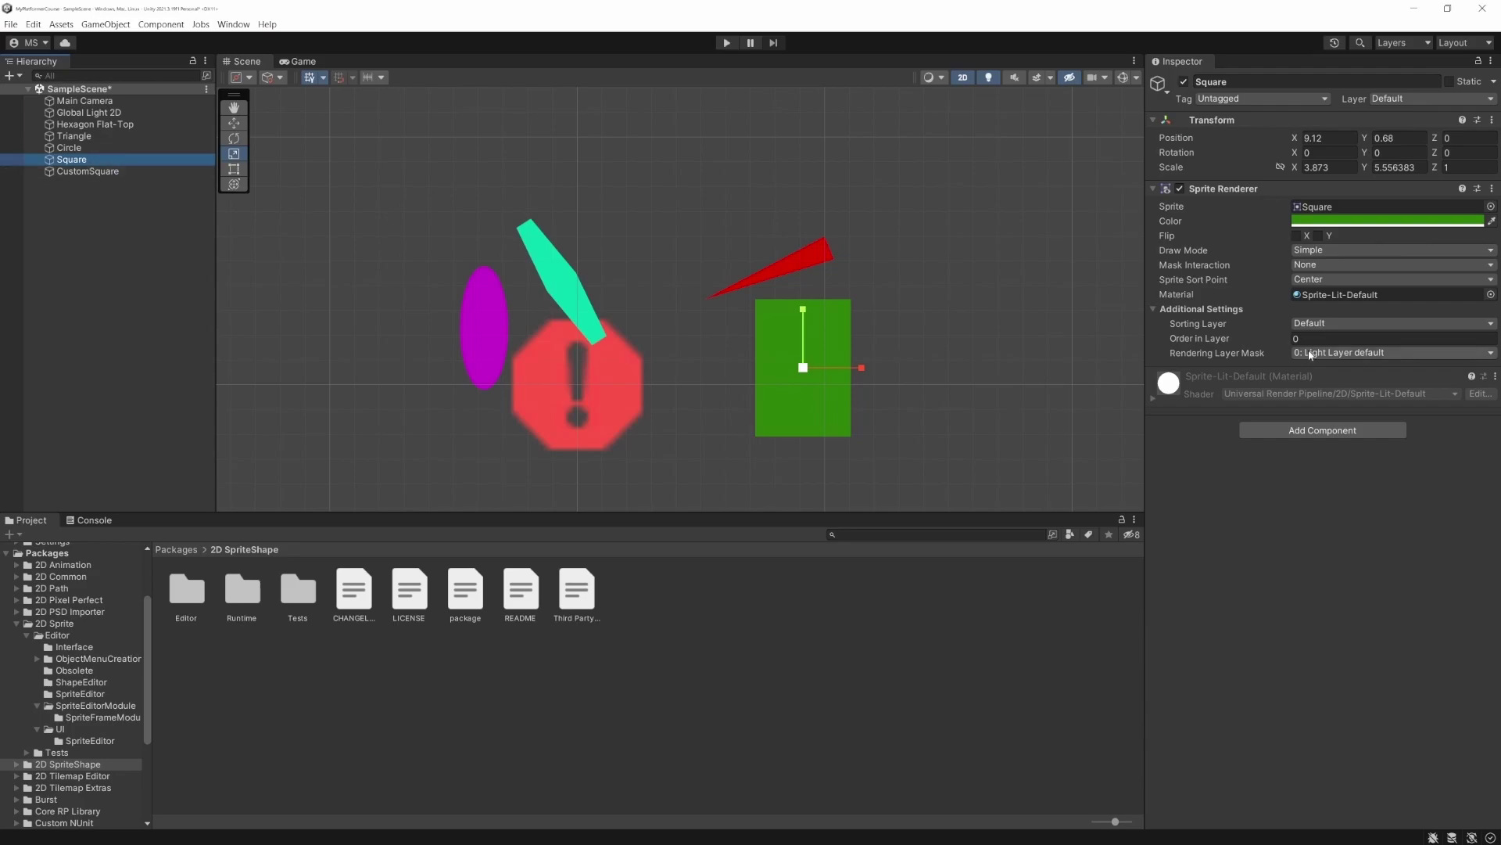
{"action": "left_click", "coordinate": [1316, 208]}
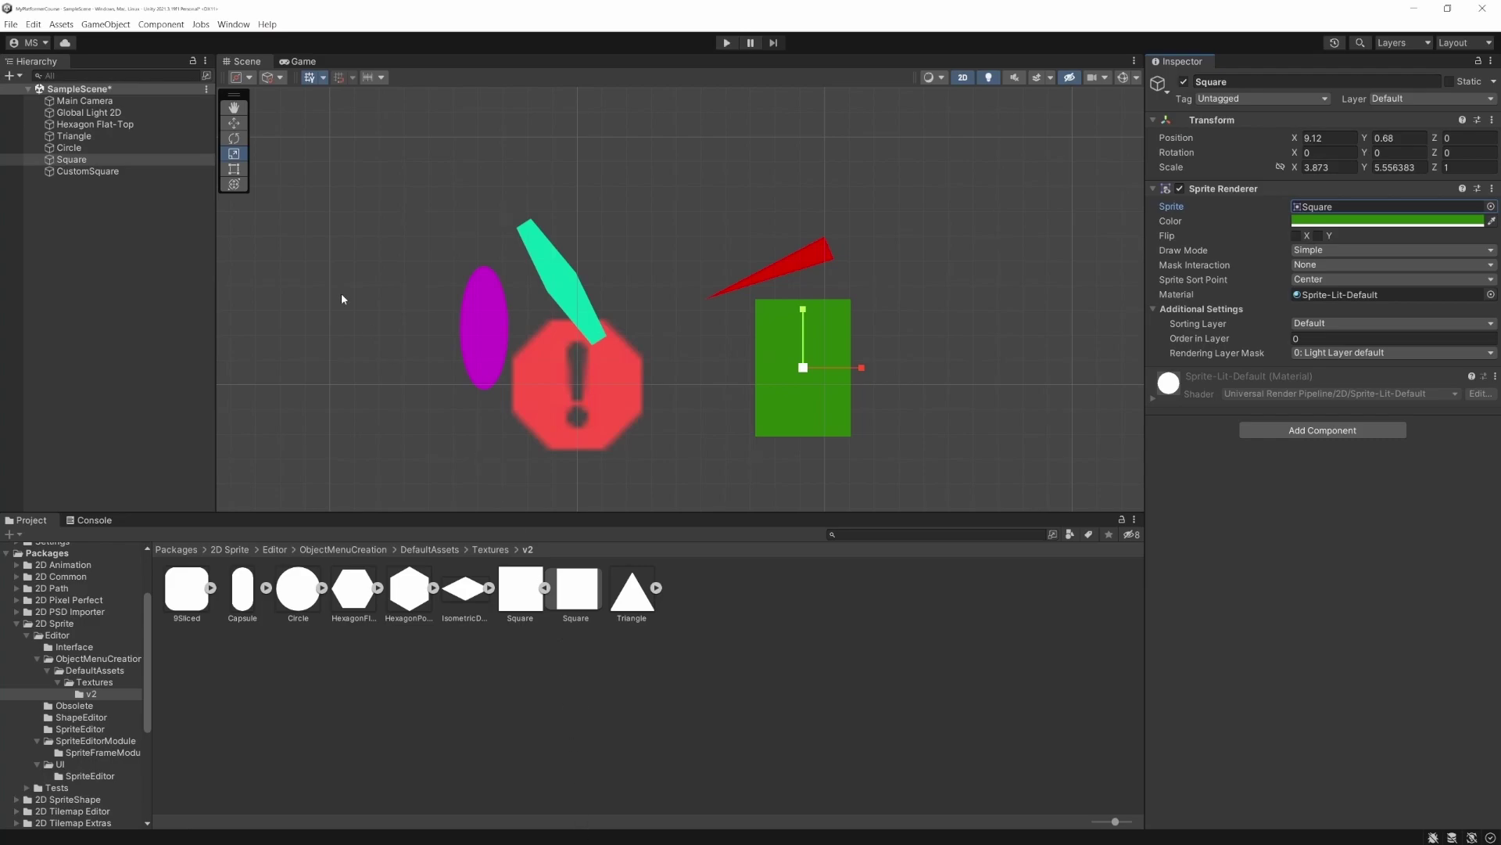
Give CustomSquare the Square sprite and set its scale to 1, 1, 1.
{"action": "left_click", "coordinate": [99, 173]}
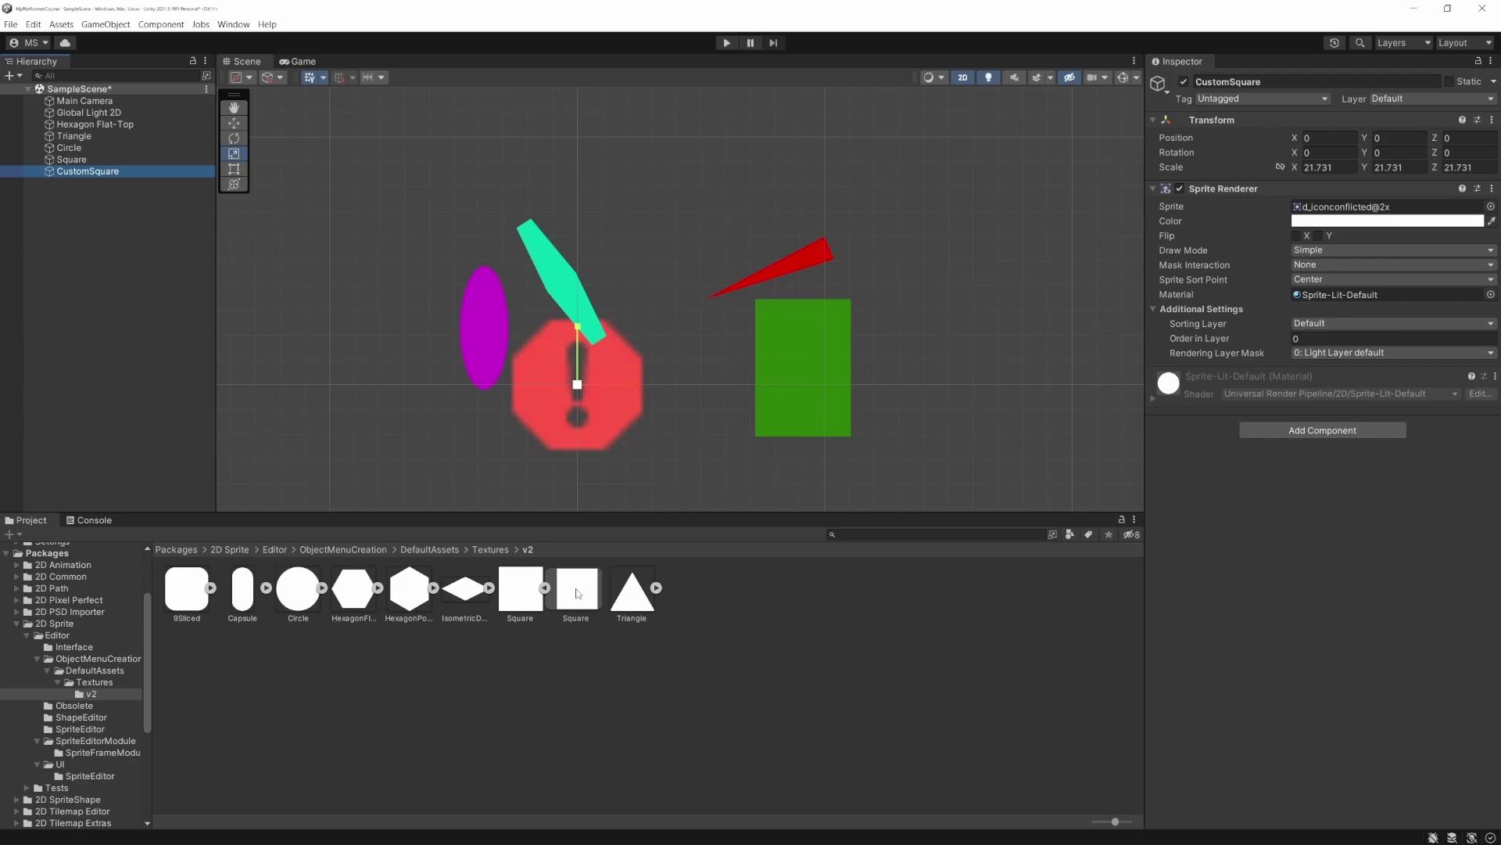
{"action": "left_click_drag", "start_coordinate": [577, 588], "coordinate": [1370, 210]}
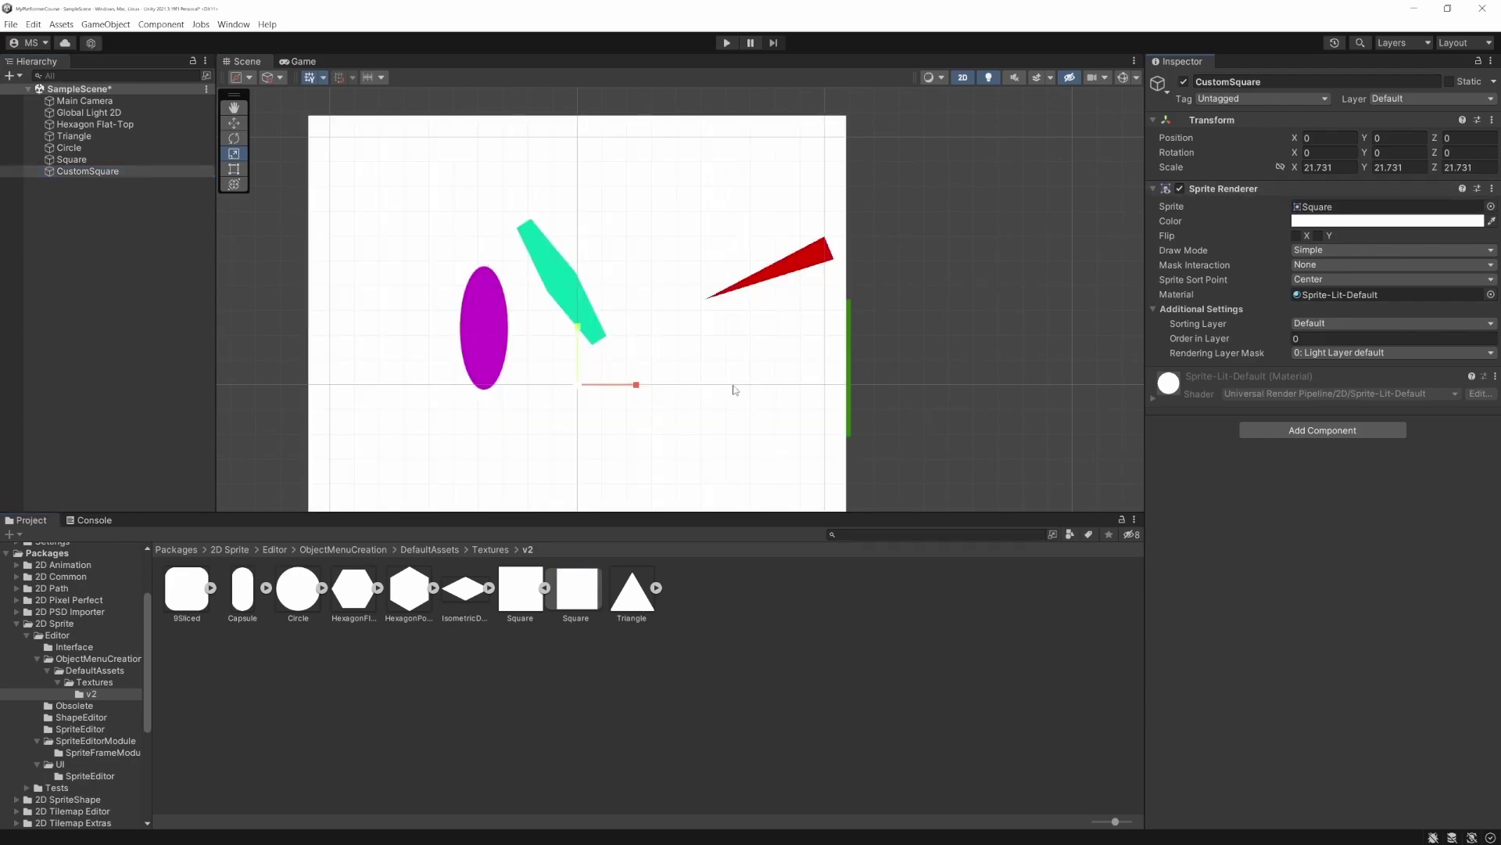
{"action": "scroll", "coordinate": [611, 369], "scroll_direction": "down", "scroll_amount": 4}
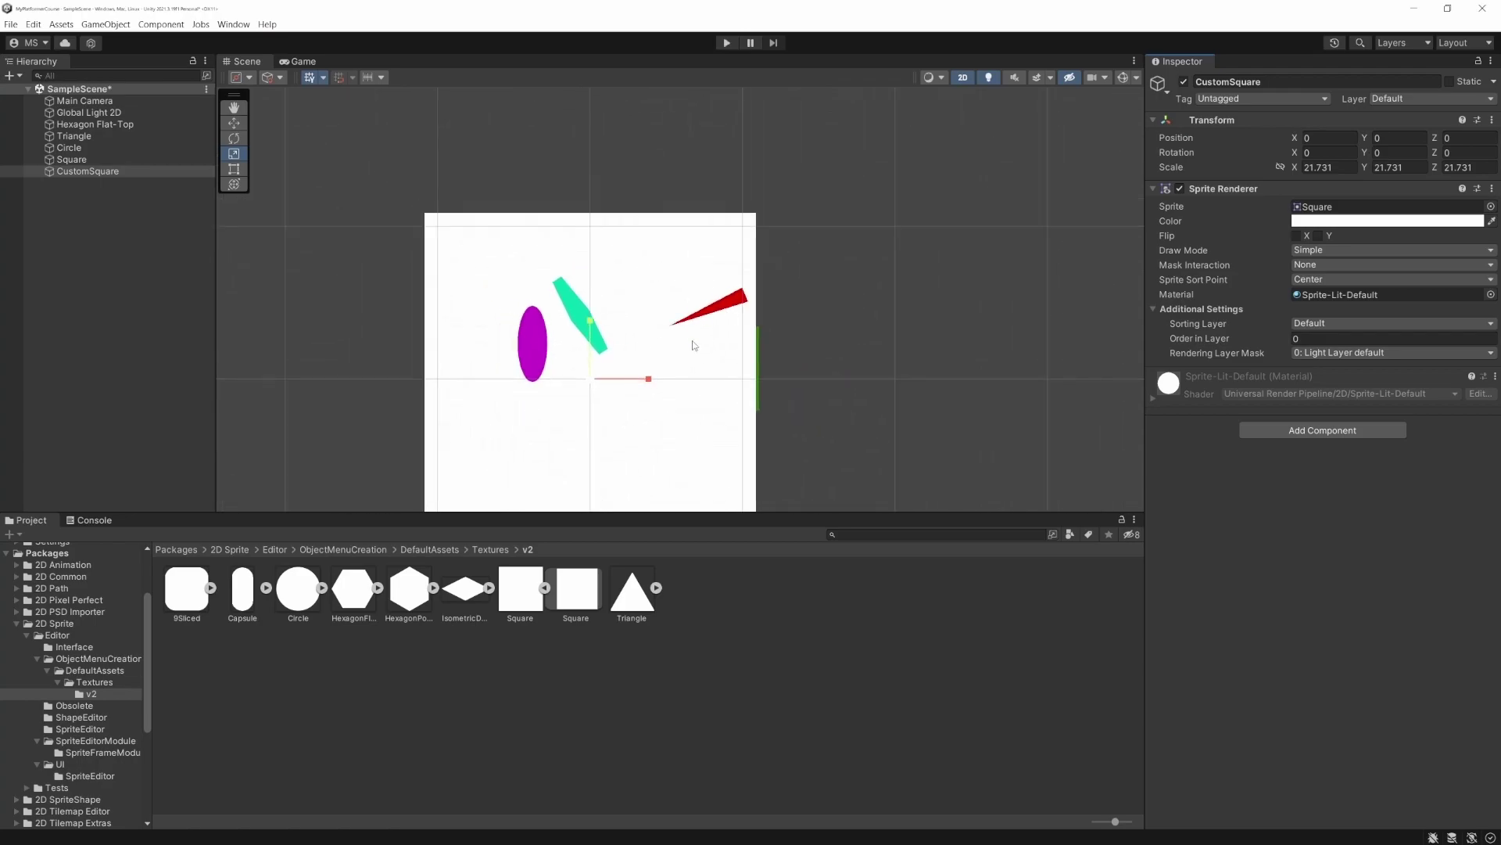
{"action": "left_click", "coordinate": [1329, 167]}
{"action": "type", "text": "1"}
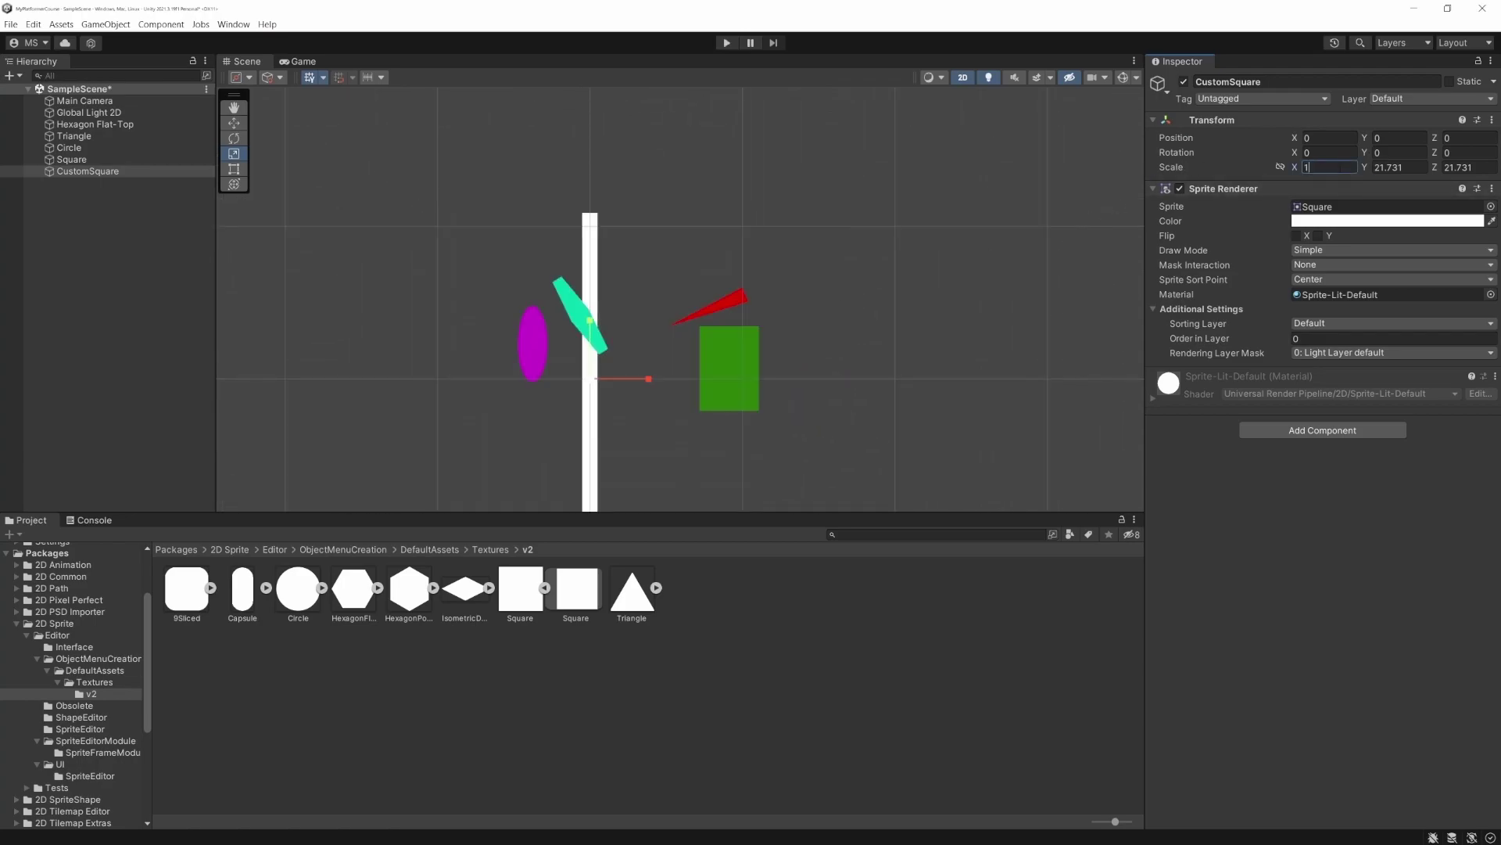
{"action": "key", "text": "Tab"}
{"action": "type", "text": "1"}
{"action": "key", "text": "Tab"}
{"action": "type", "text": "1"}
{"action": "key", "text": "Return"}
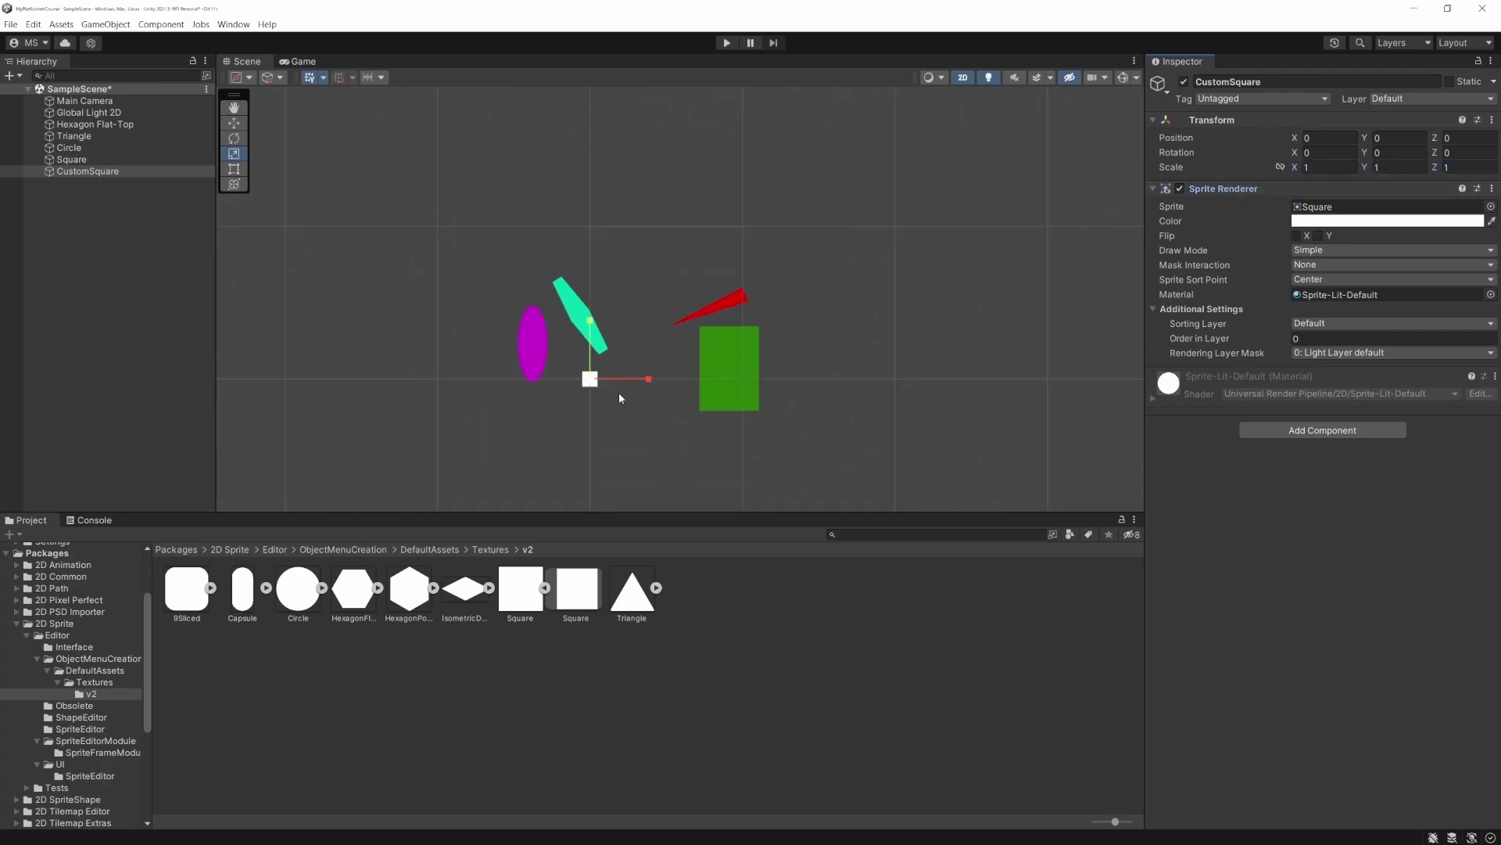
Check the small white CustomSquare in the Scene view, then bring up the Hierarchy's create menu.
{"action": "left_click", "coordinate": [590, 393]}
{"action": "left_click", "coordinate": [590, 381]}
{"action": "left_click", "coordinate": [570, 420]}
{"action": "right_click", "coordinate": [124, 285]}
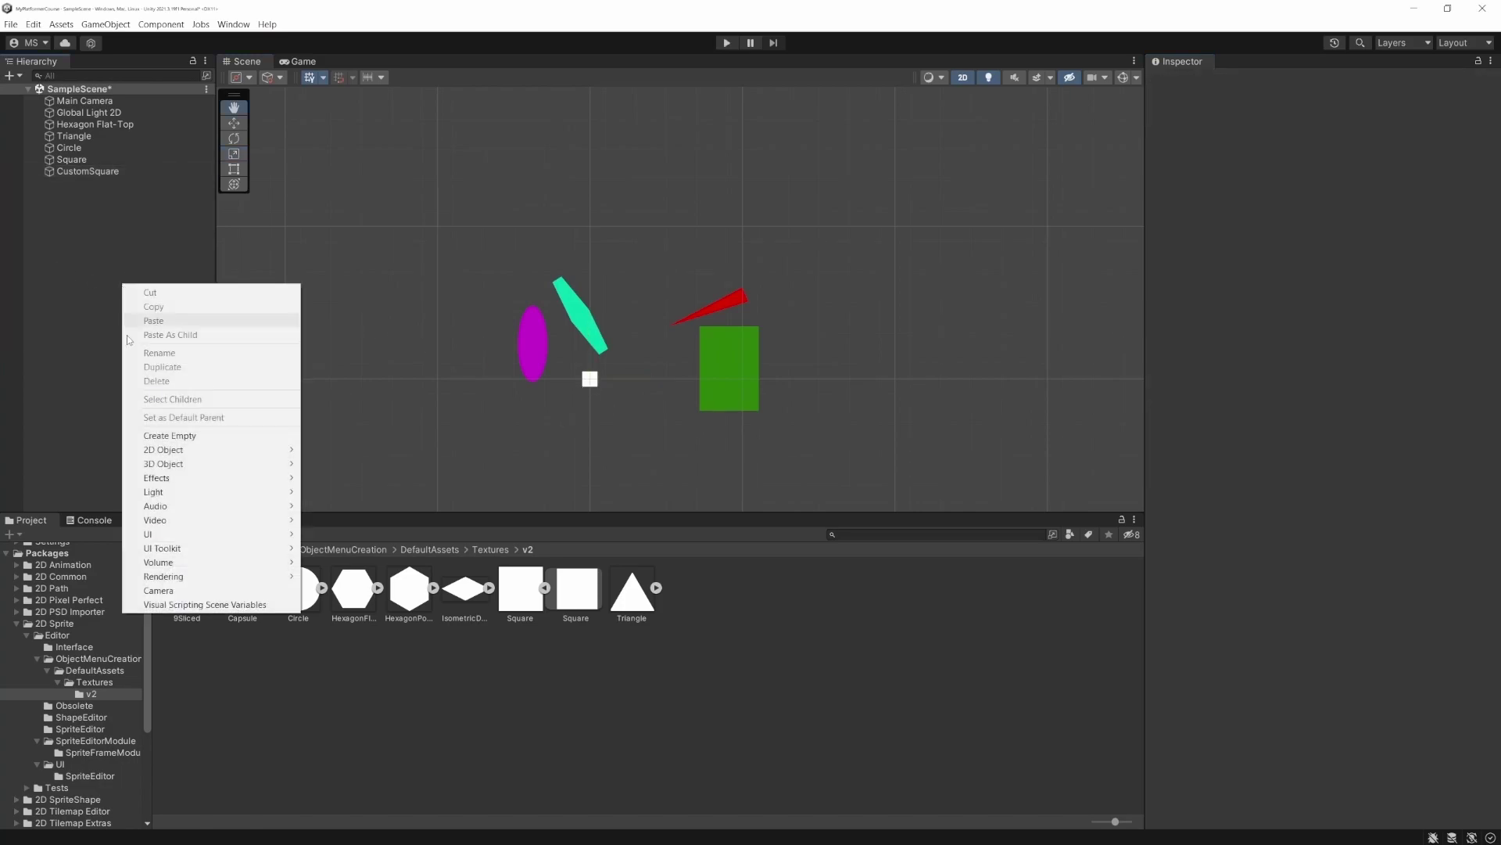
Add a 2D Sprites Square object, Square (1), beside the red triangle and deselect it.
{"action": "mouse_move", "coordinate": [266, 450]}
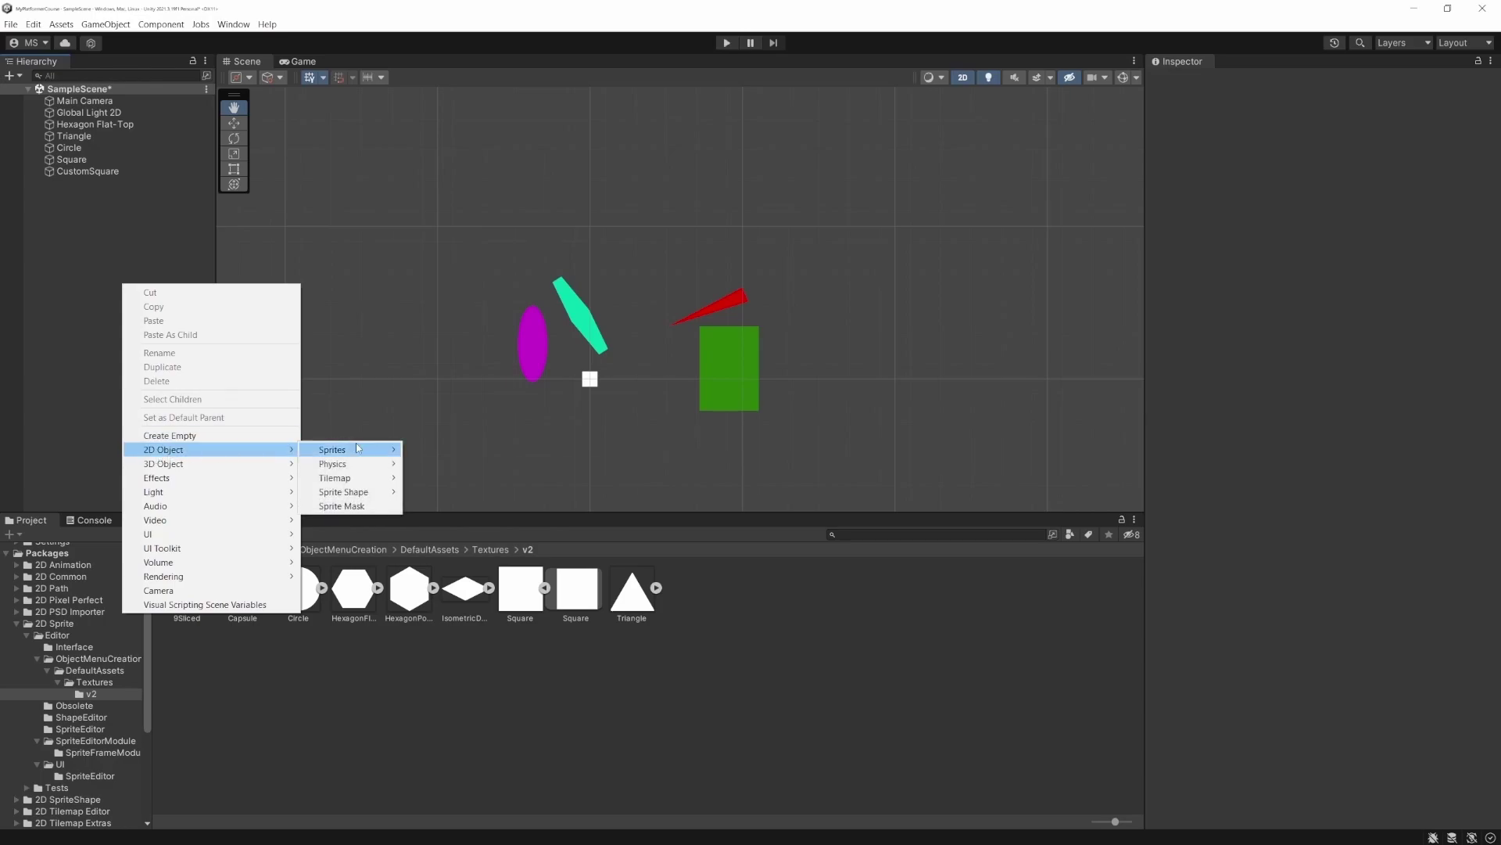
{"action": "mouse_move", "coordinate": [359, 458]}
{"action": "left_click", "coordinate": [435, 464]}
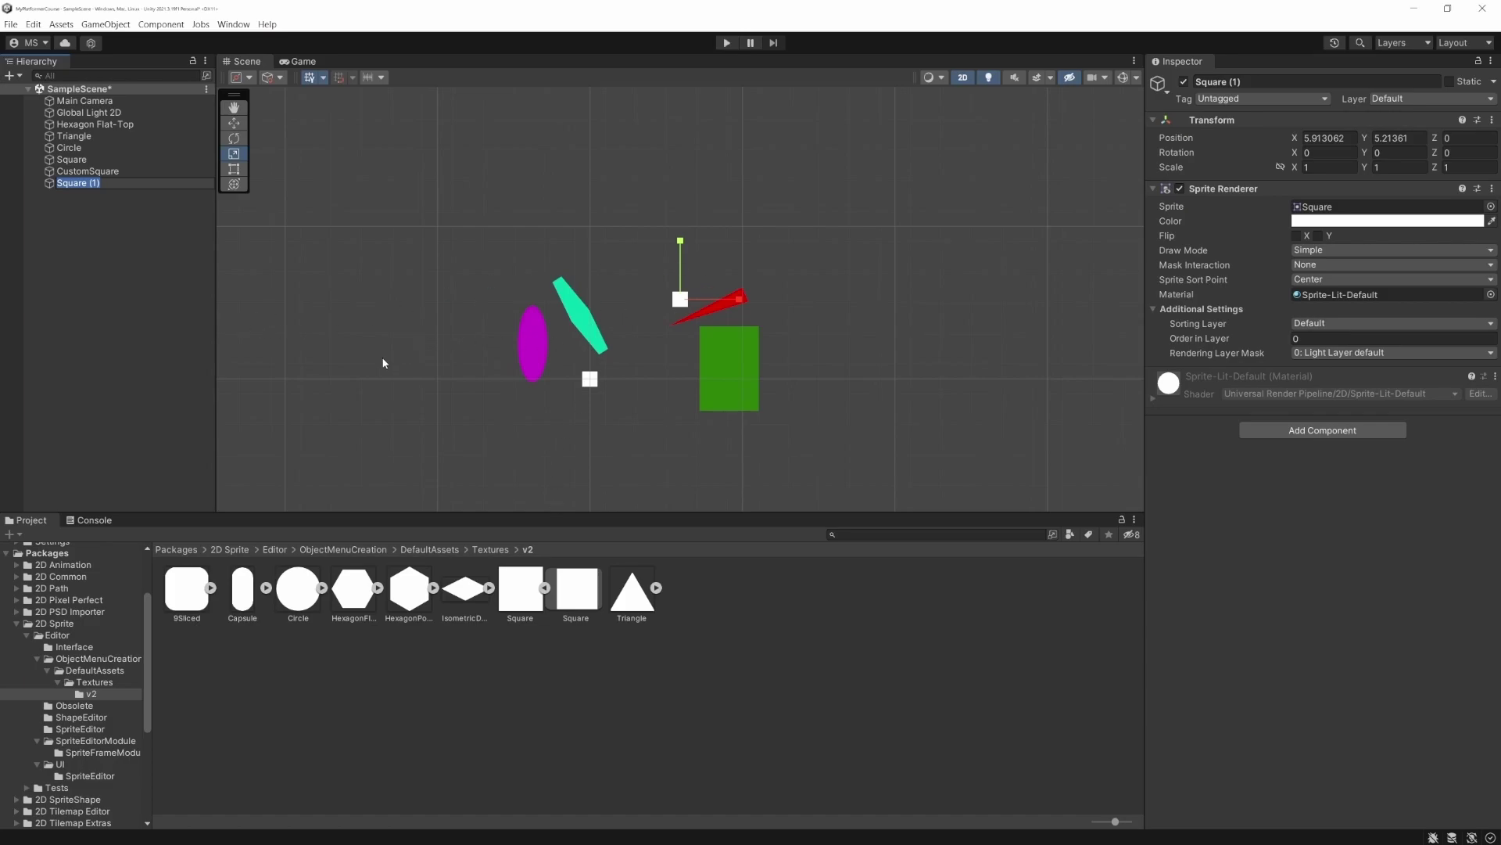
{"action": "left_click", "coordinate": [126, 209]}
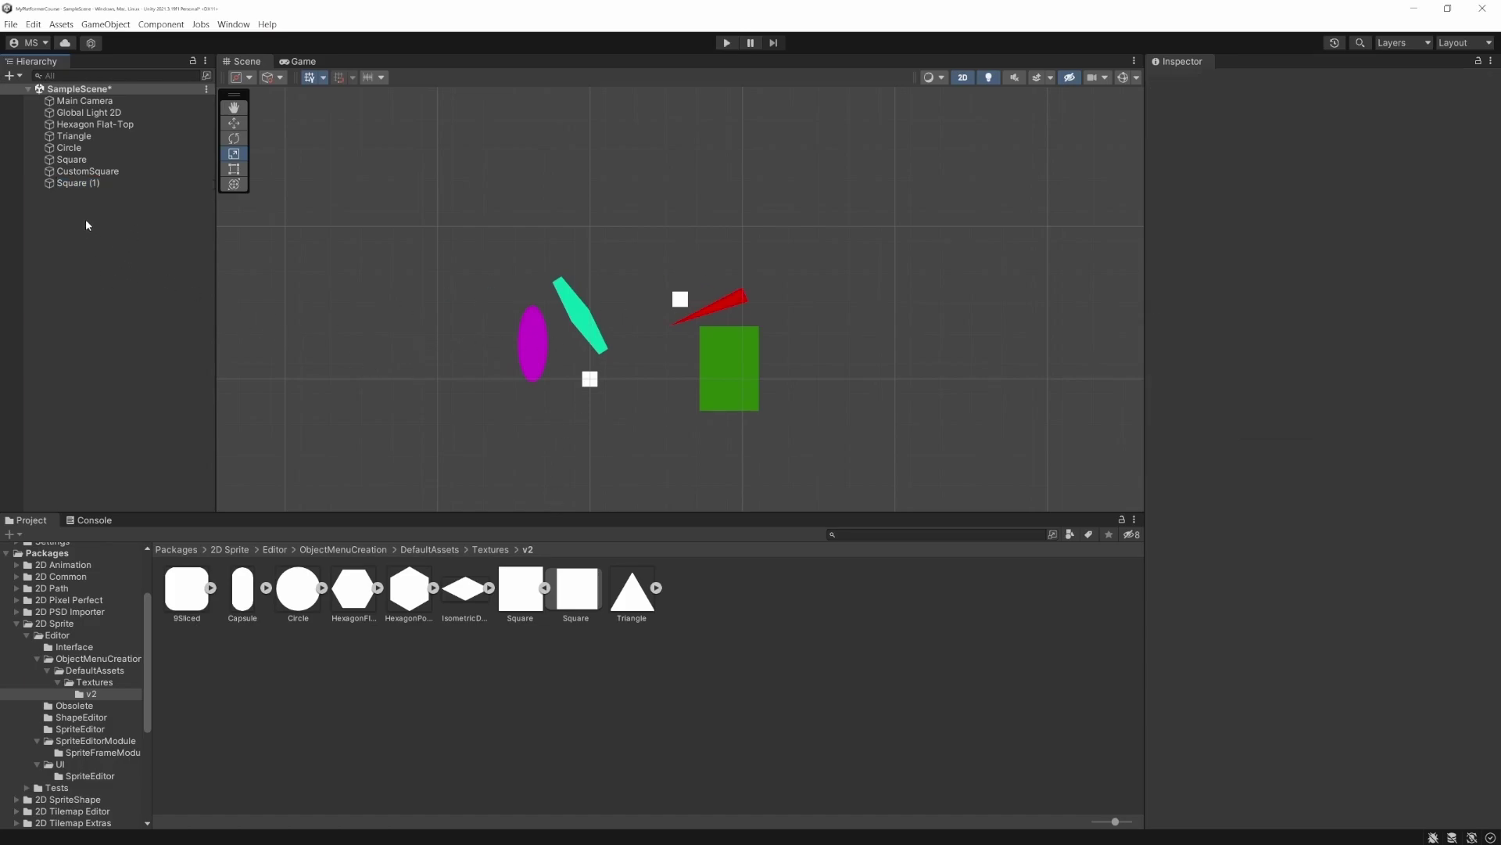
{"action": "left_click", "coordinate": [75, 102]}
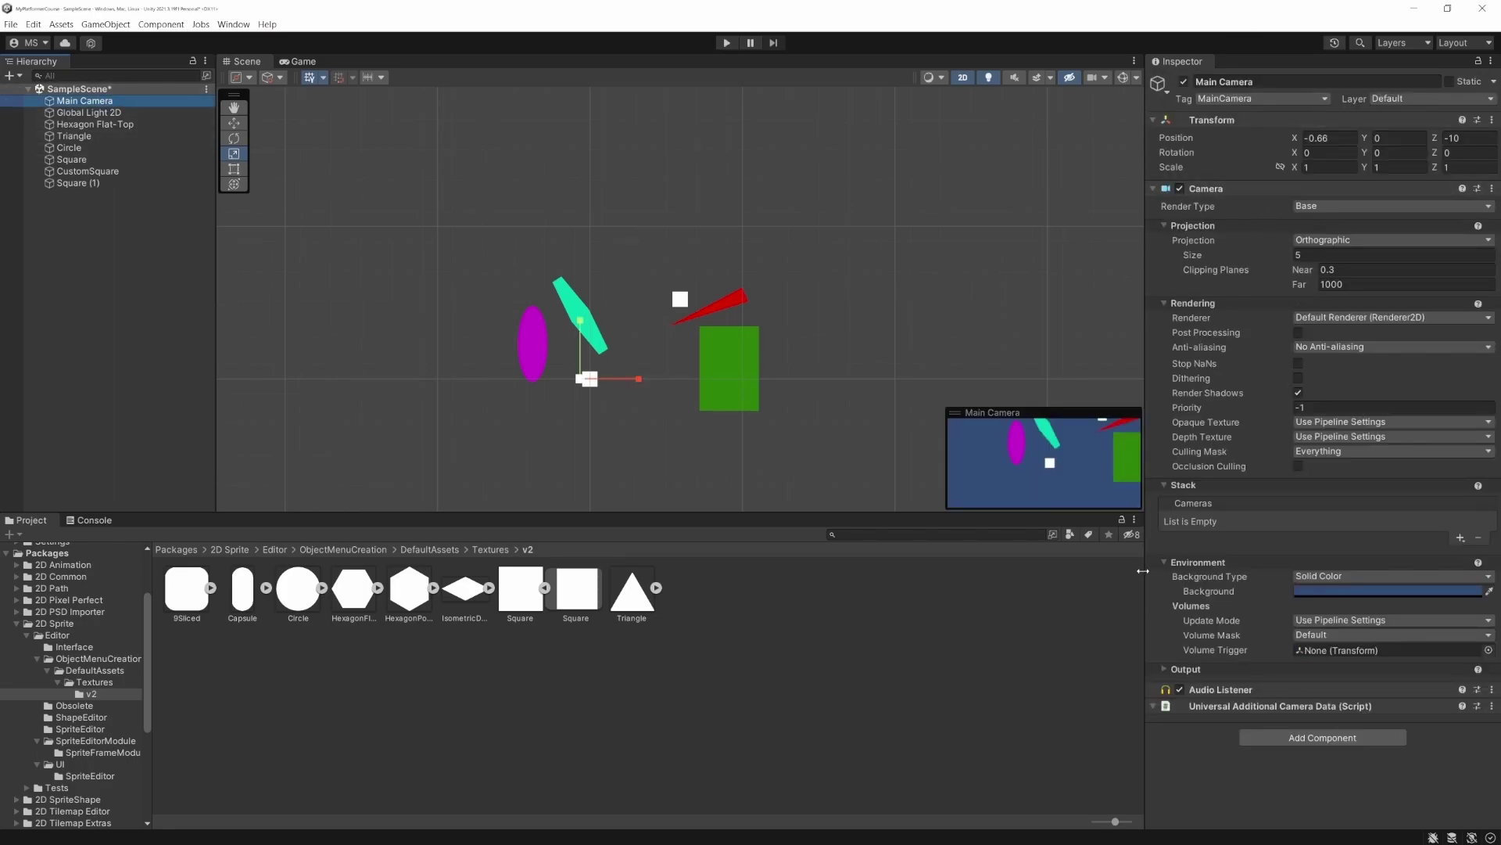
{"action": "left_click", "coordinate": [77, 282]}
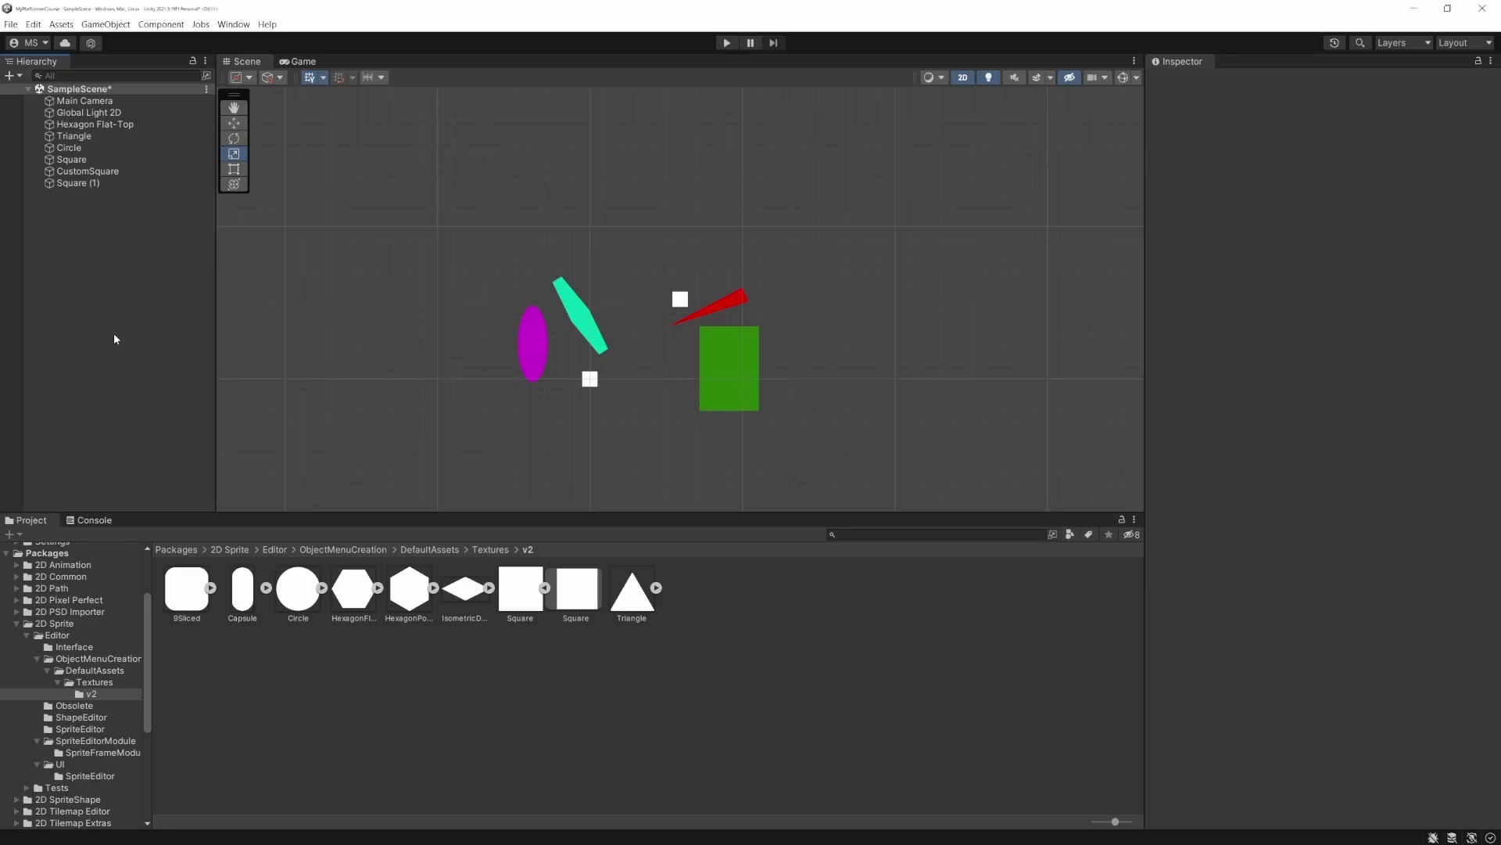
Create an empty GameObject named CustomCamera and reset its Transform to 0, 0, 0.
{"action": "key", "text": "ctrl+shift+n"}
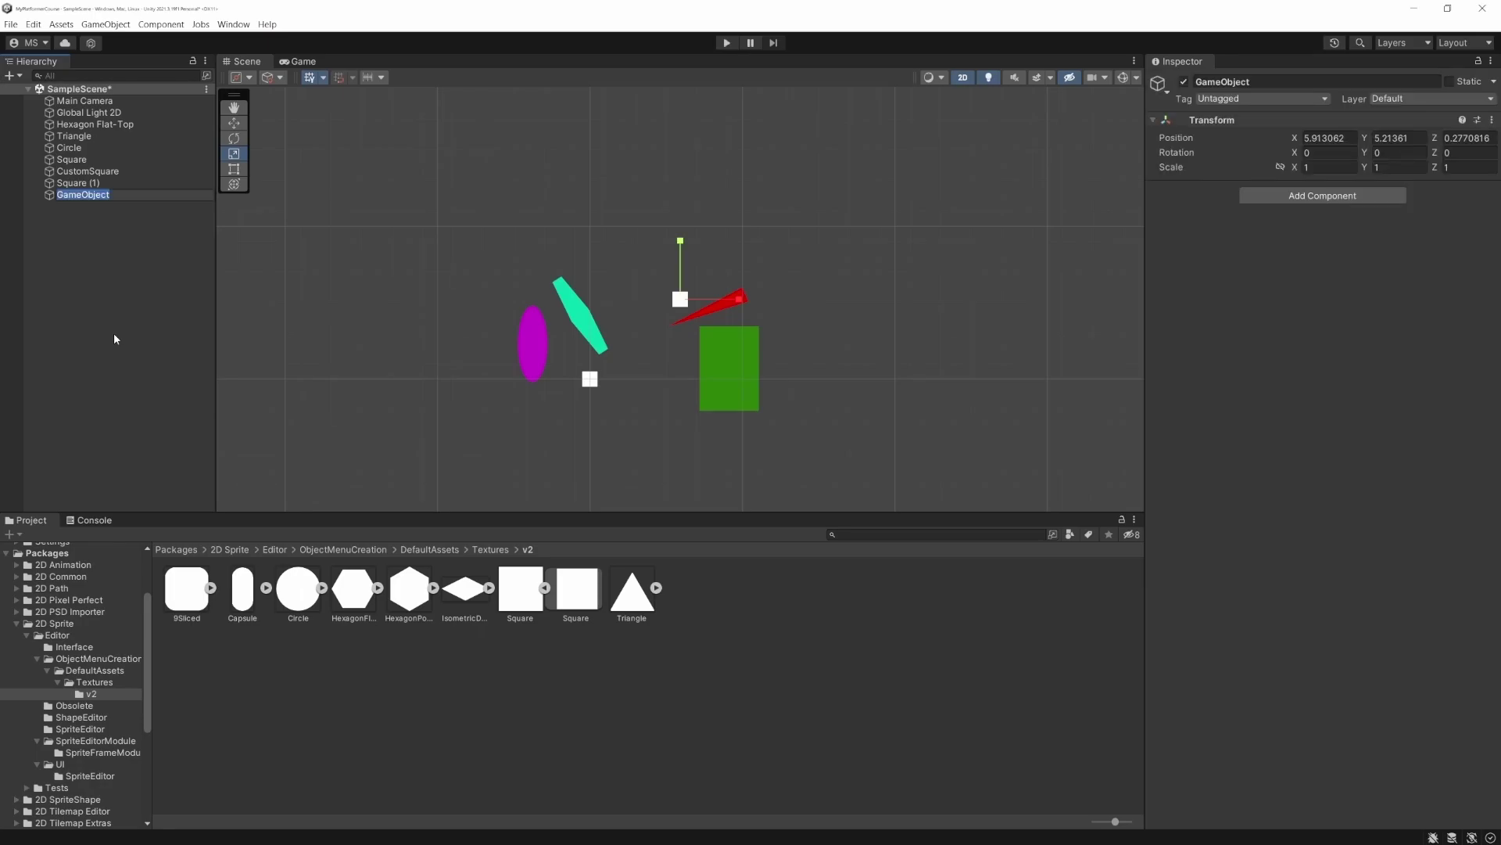
{"action": "type", "text": "CustomCamera"}
{"action": "key", "text": "Return"}
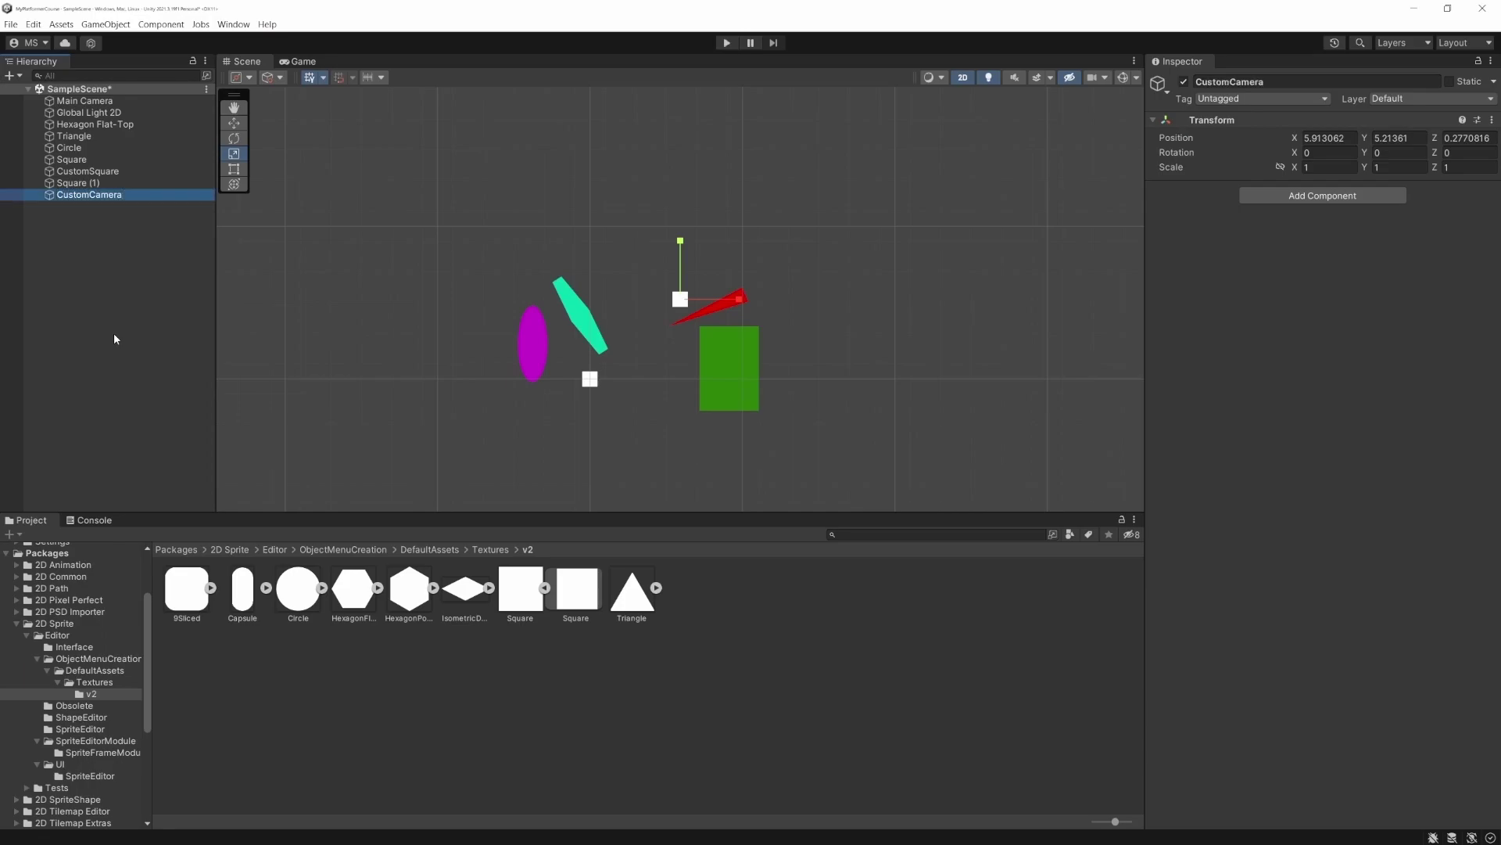
{"action": "left_click", "coordinate": [1492, 120]}
{"action": "left_click", "coordinate": [1472, 134]}
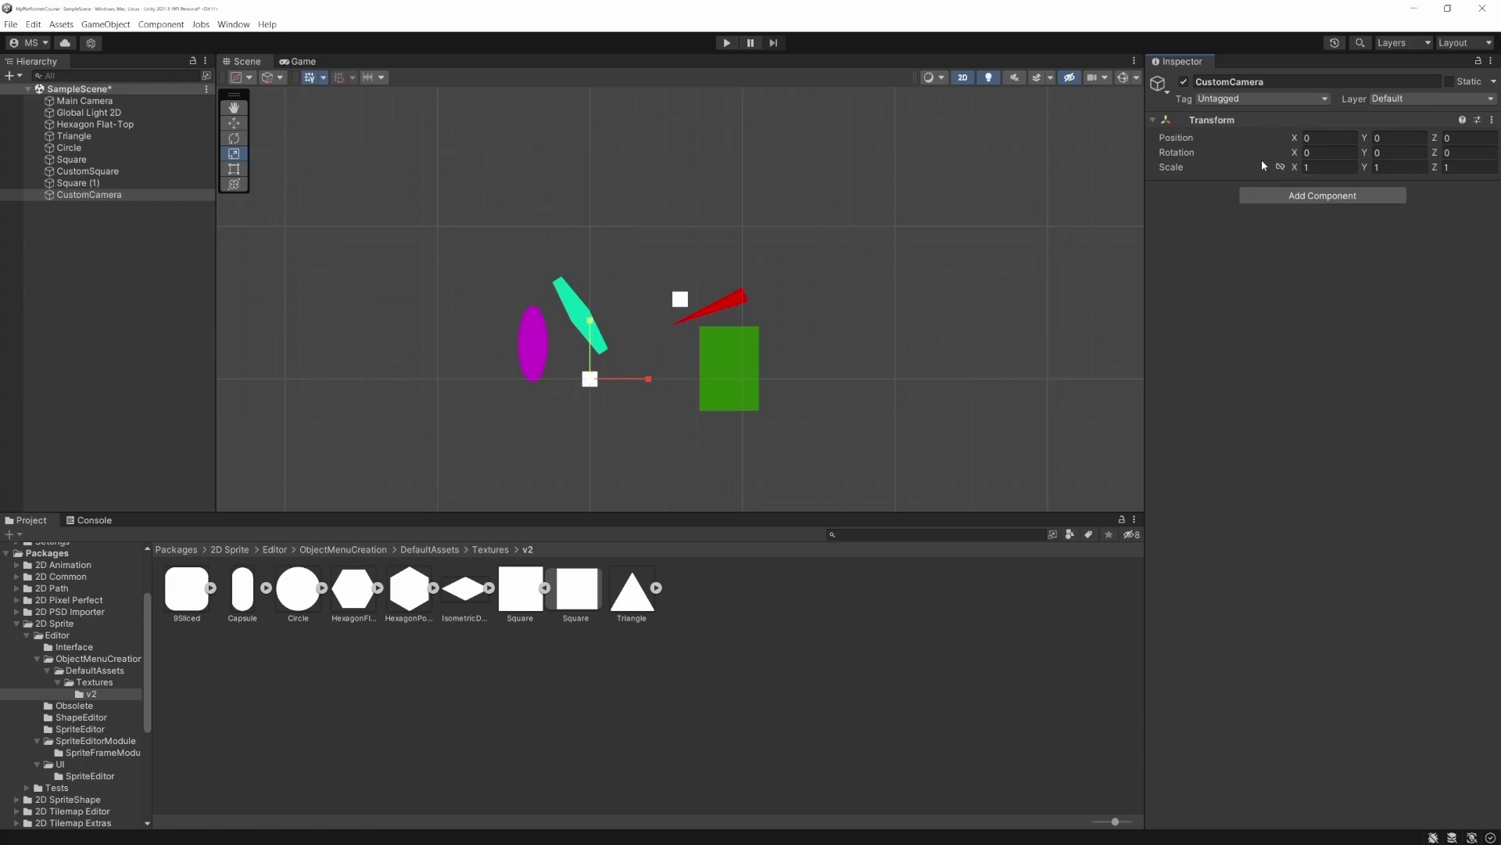
Add a Camera component to CustomCamera and view its plain blue render in the Game view.
{"action": "left_click", "coordinate": [1323, 196]}
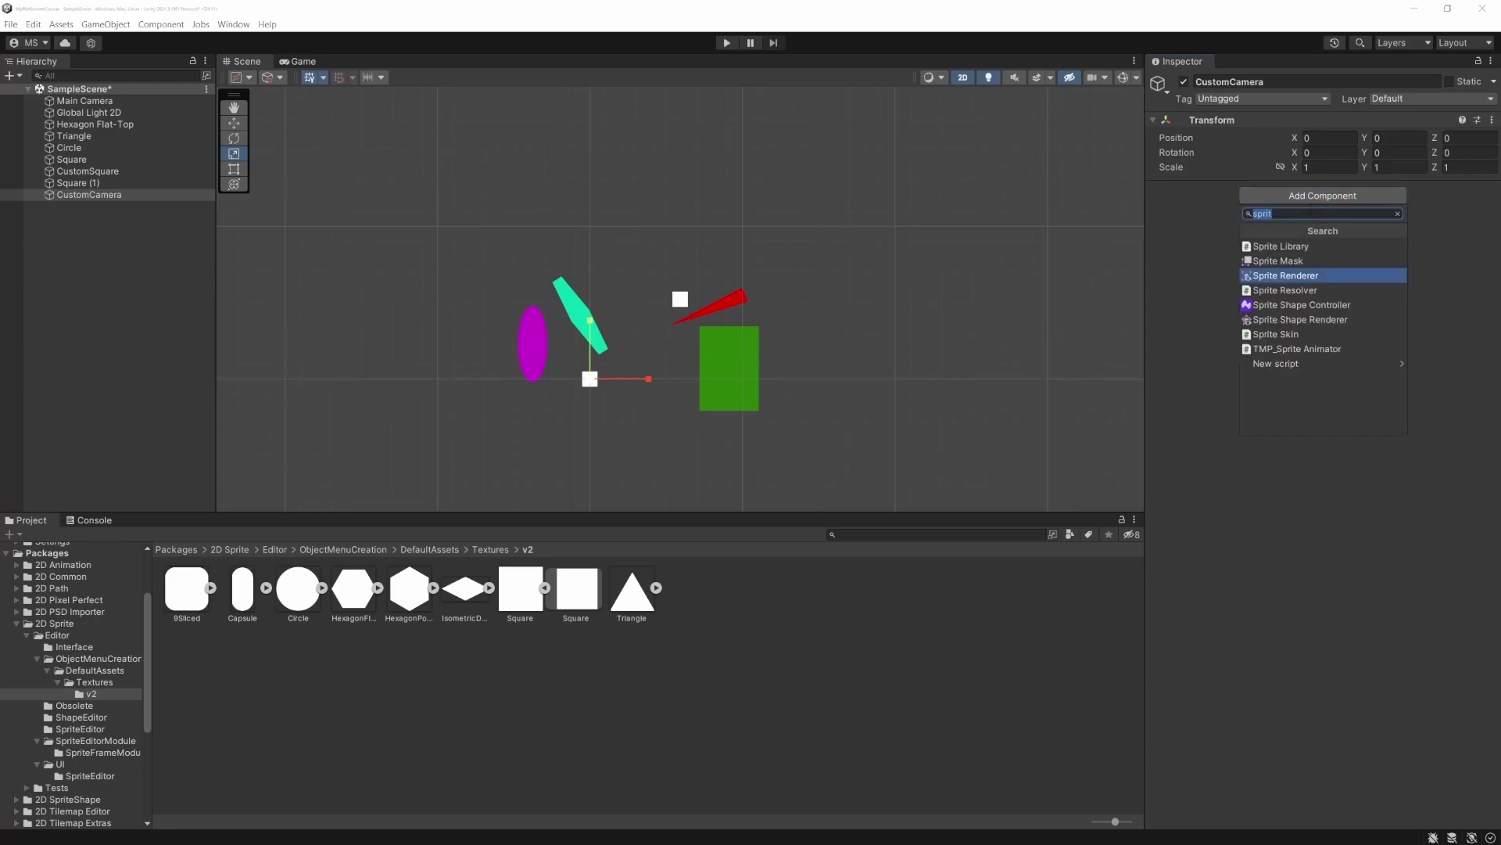
{"action": "type", "text": "camer"}
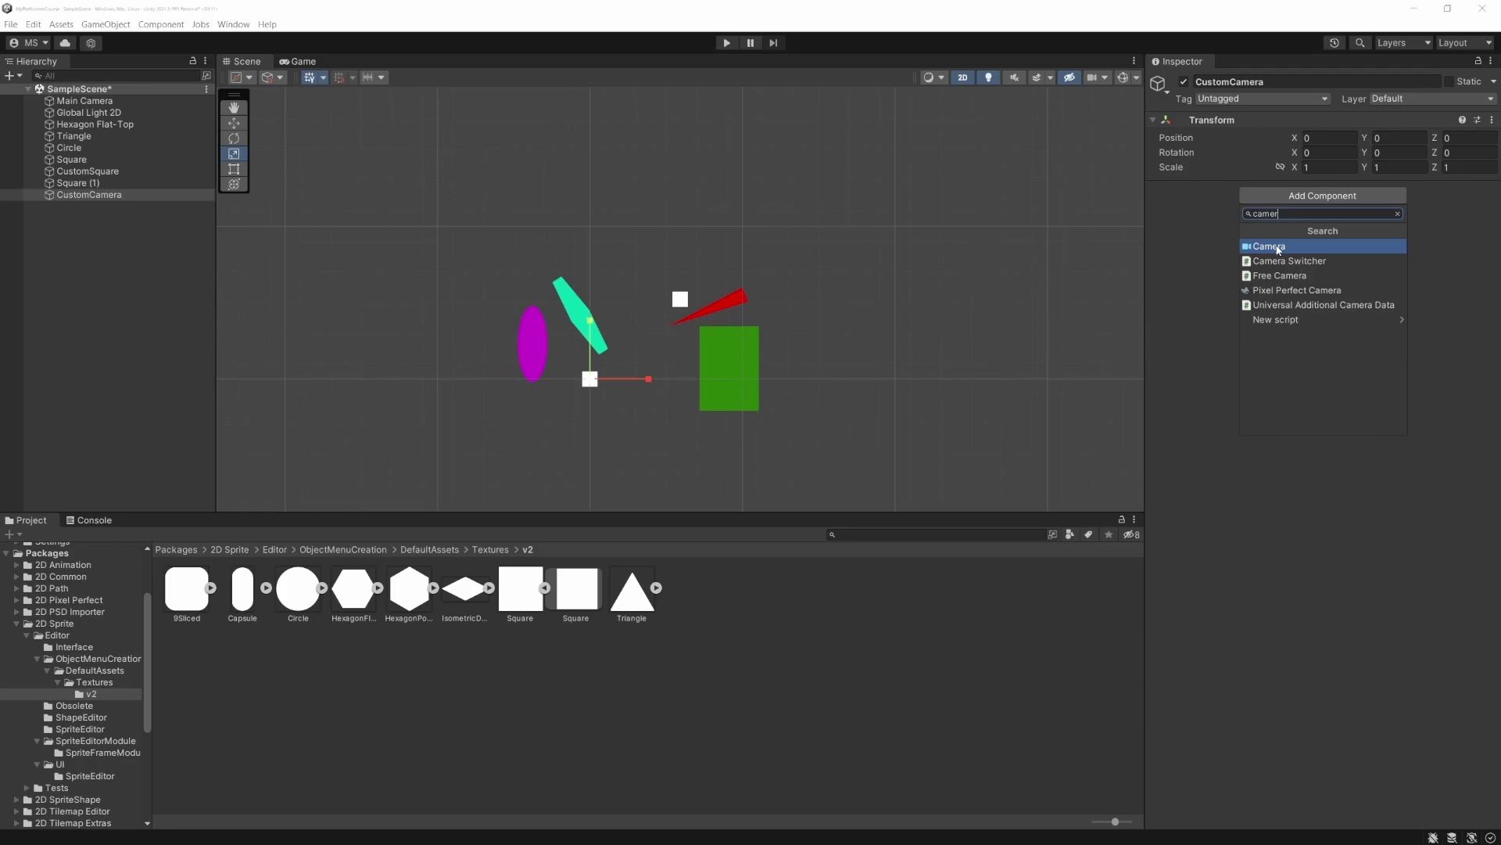
{"action": "left_click", "coordinate": [1279, 249]}
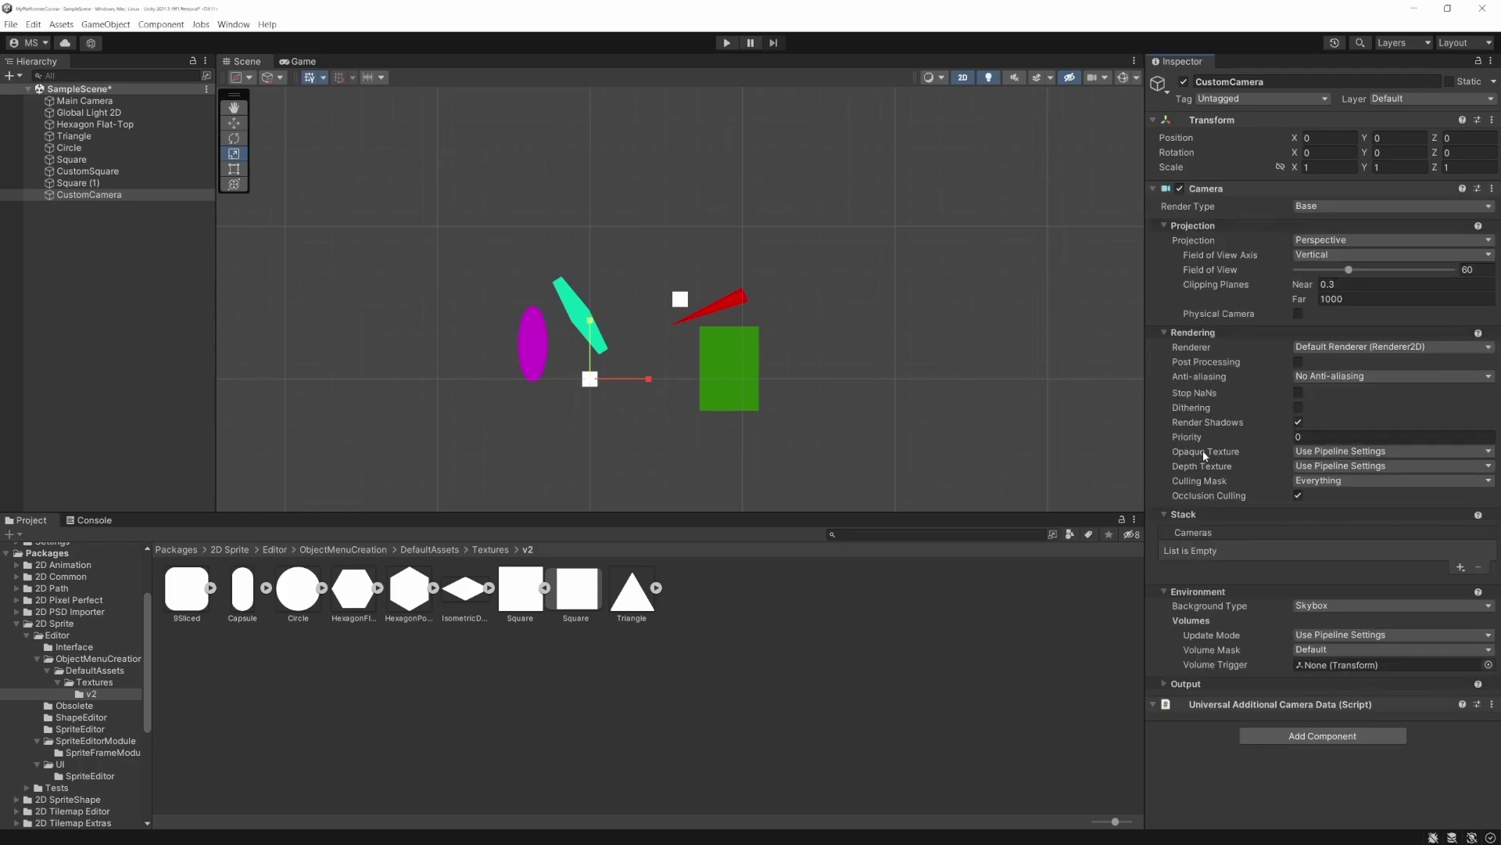
{"action": "left_click", "coordinate": [298, 62]}
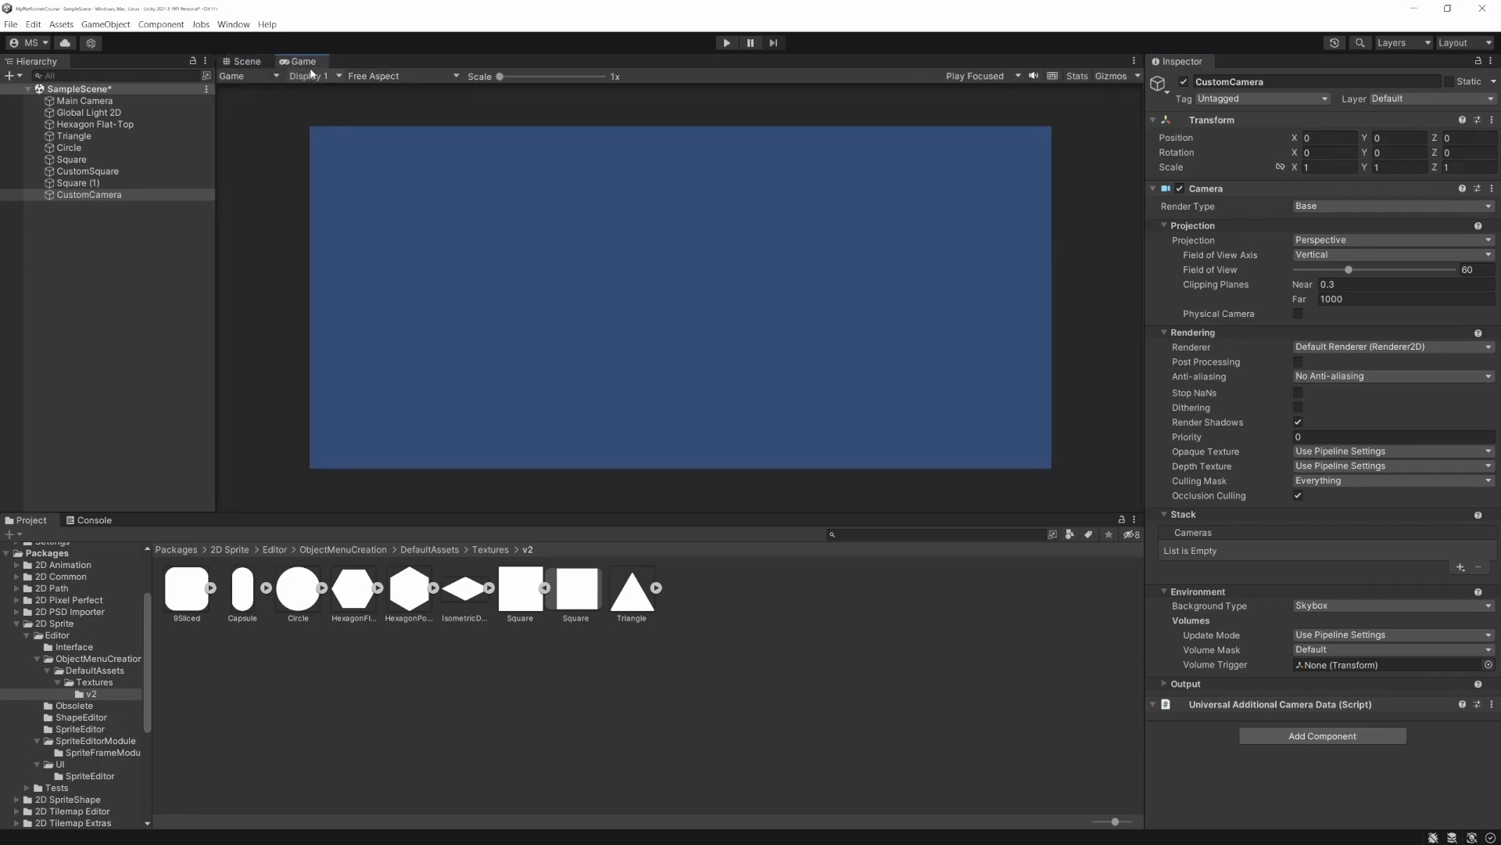
Switch back to the Scene view and select Main Camera to show its Camera settings.
{"action": "left_click", "coordinate": [251, 62]}
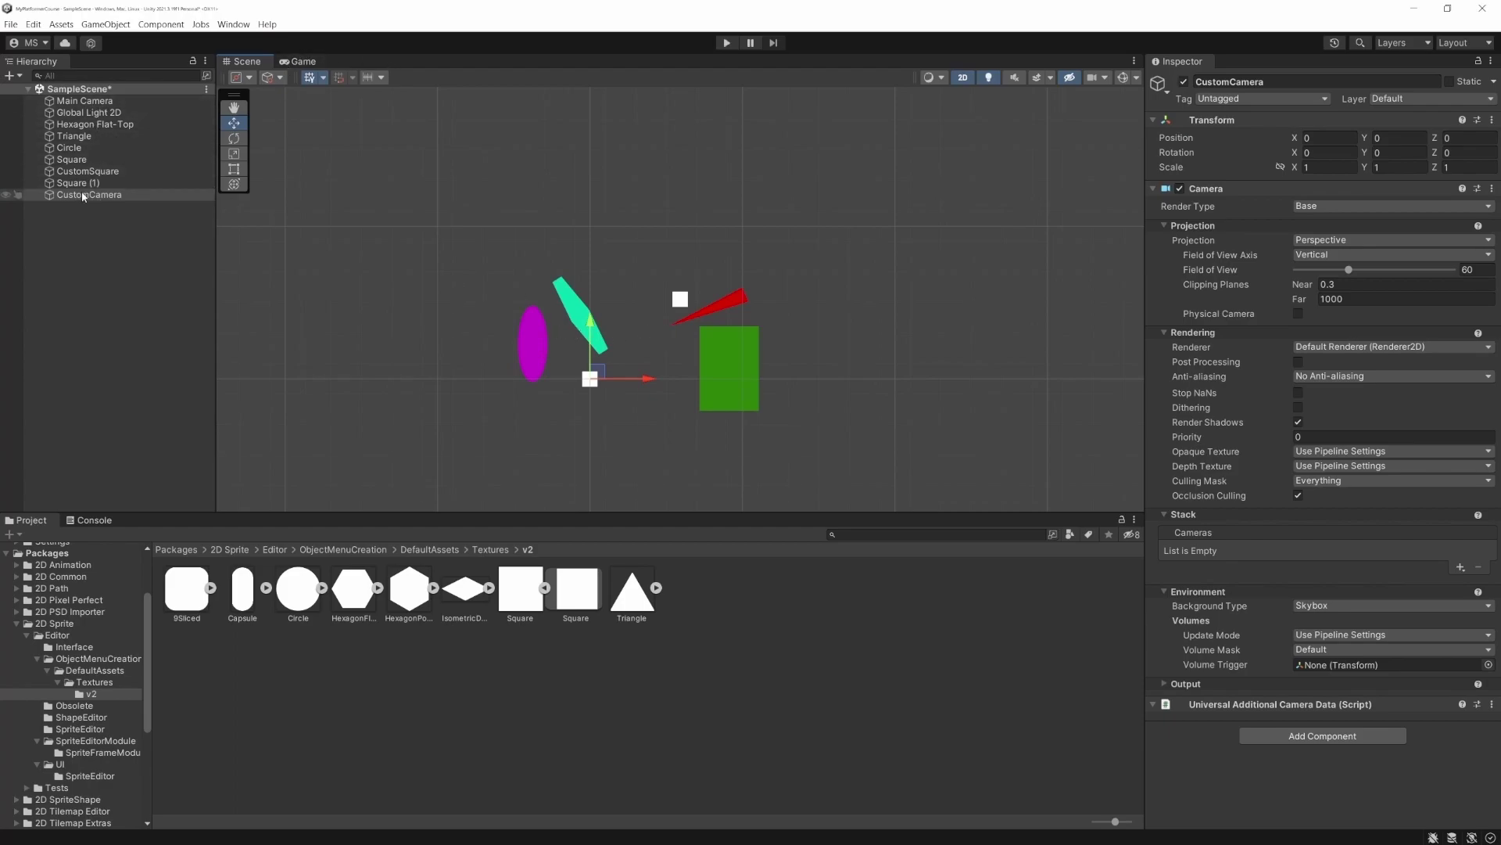
{"action": "left_click", "coordinate": [92, 101]}
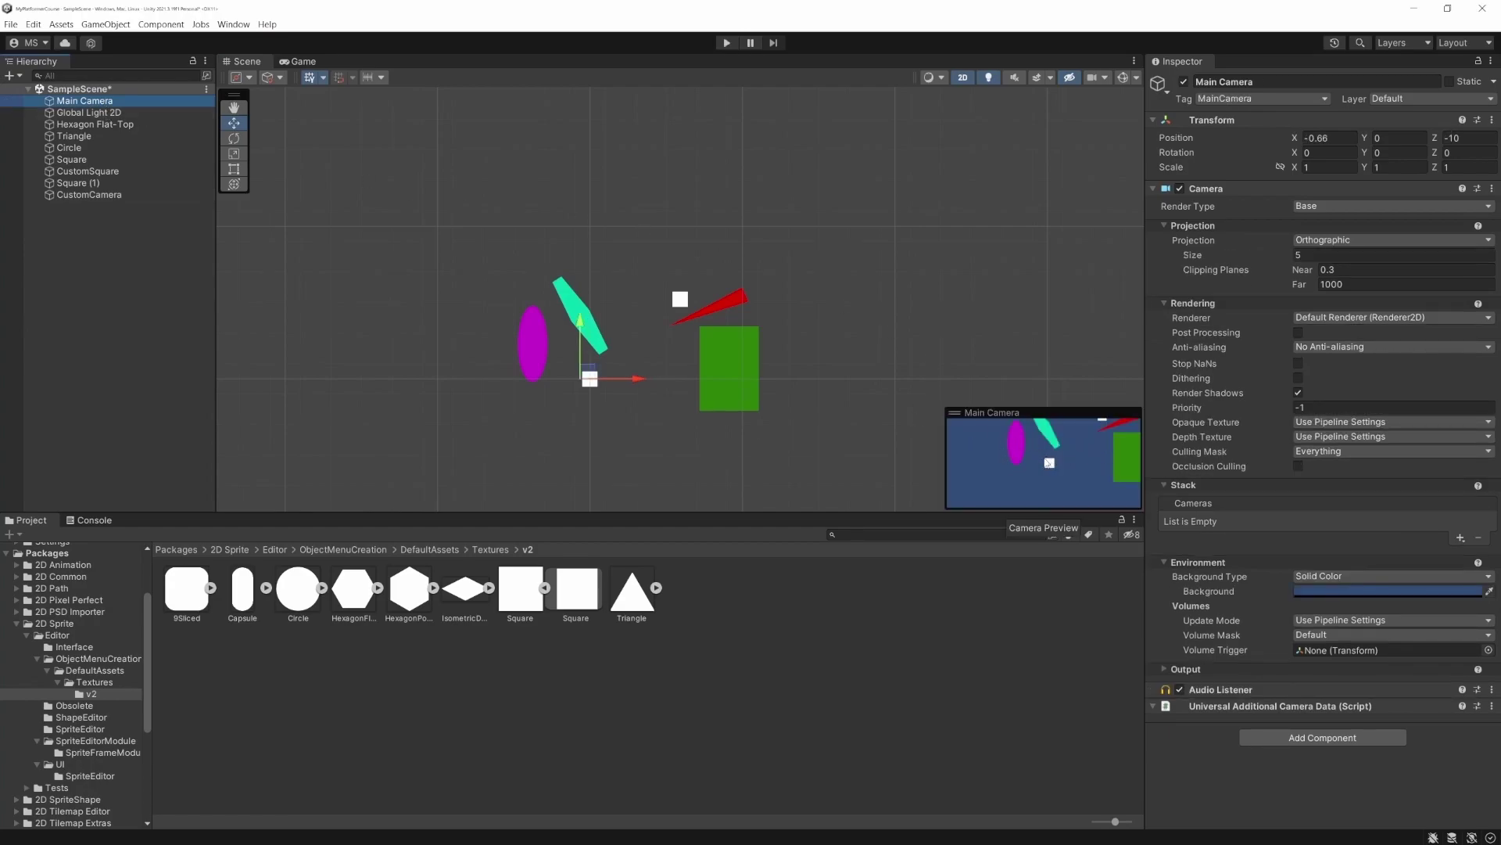
Deactivate Main Camera, nudge CustomCamera to X 0.31, Y 0.08, then reselect Main Camera.
{"action": "left_click", "coordinate": [1184, 82]}
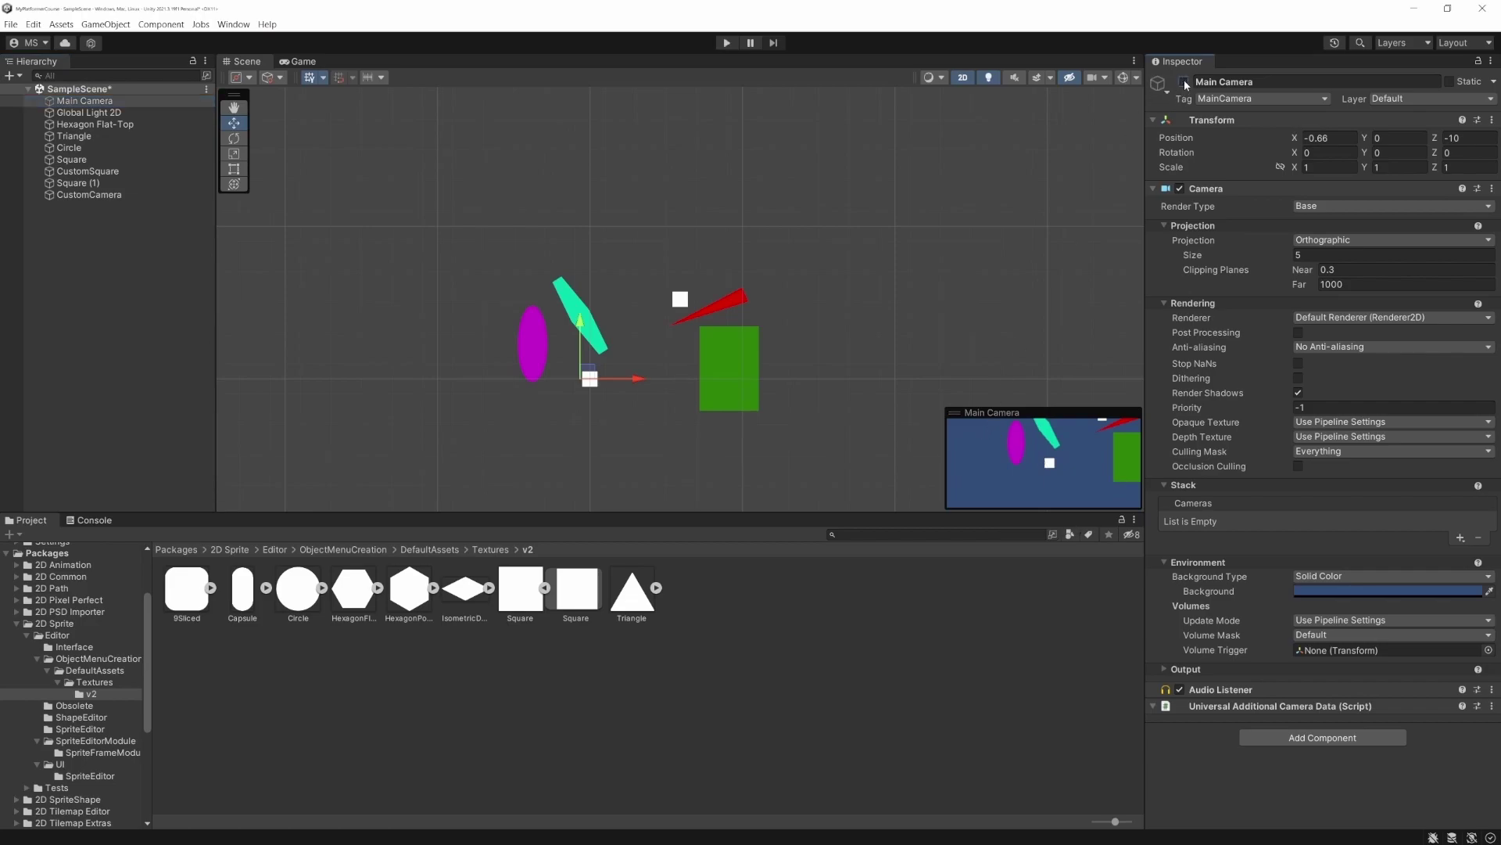
{"action": "left_click", "coordinate": [118, 196]}
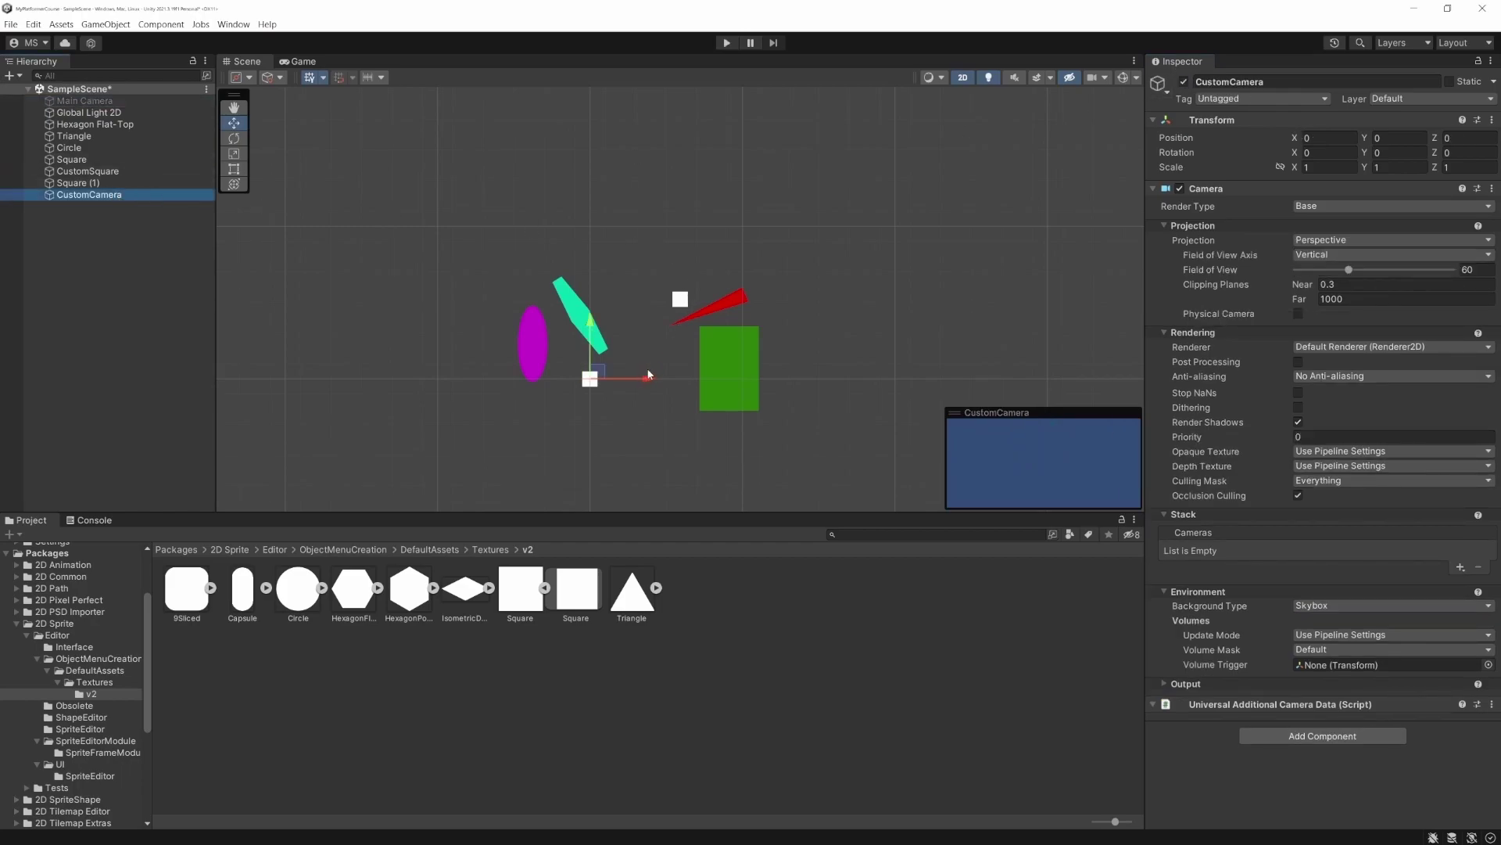
{"action": "scroll", "coordinate": [642, 372], "scroll_direction": "down", "scroll_amount": 4}
{"action": "left_click_drag", "start_coordinate": [629, 363], "coordinate": [633, 360]}
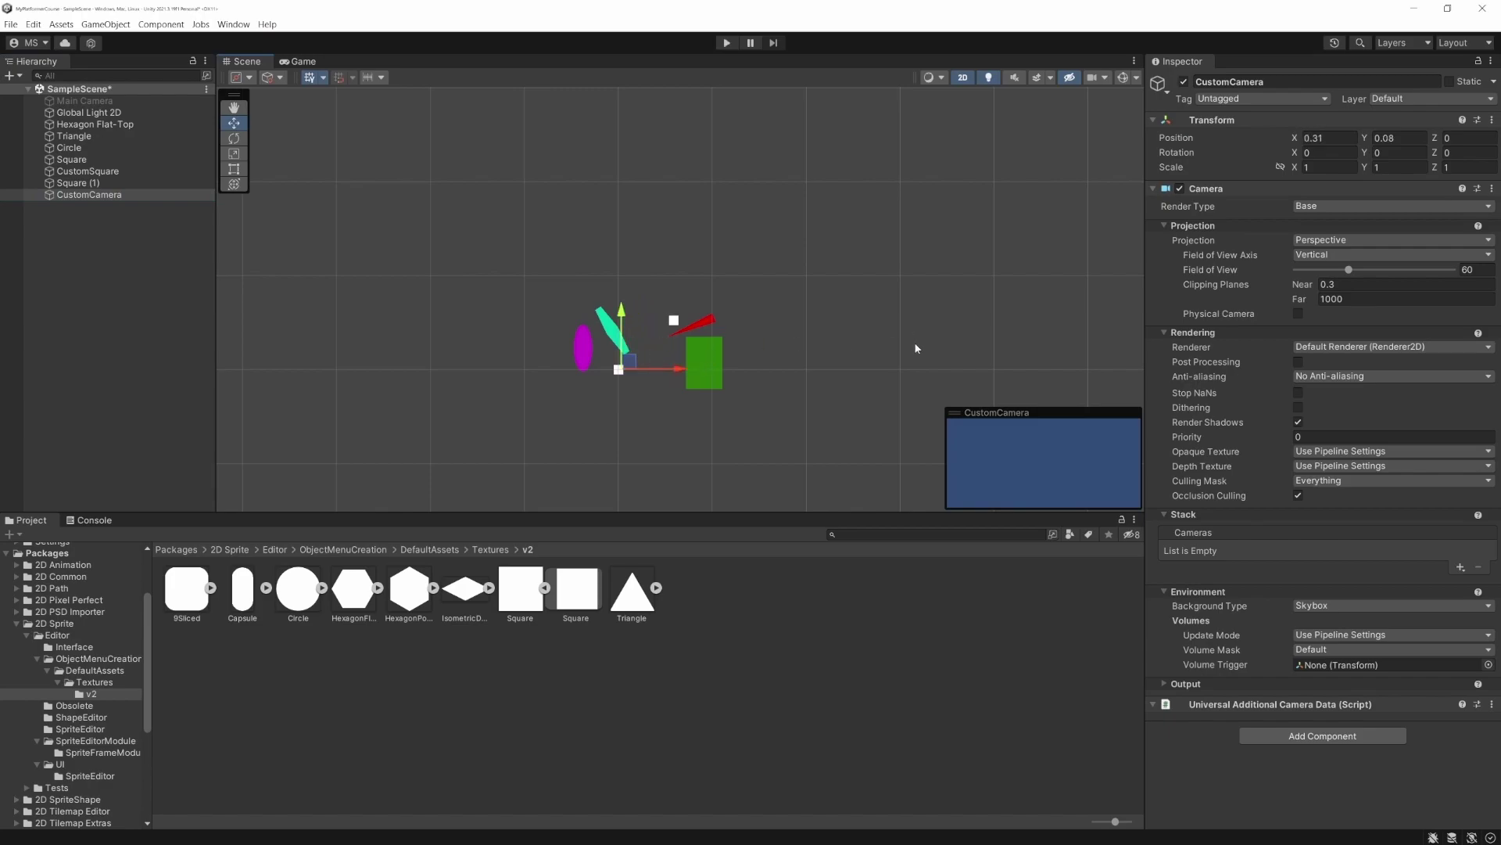
{"action": "left_click", "coordinate": [123, 102]}
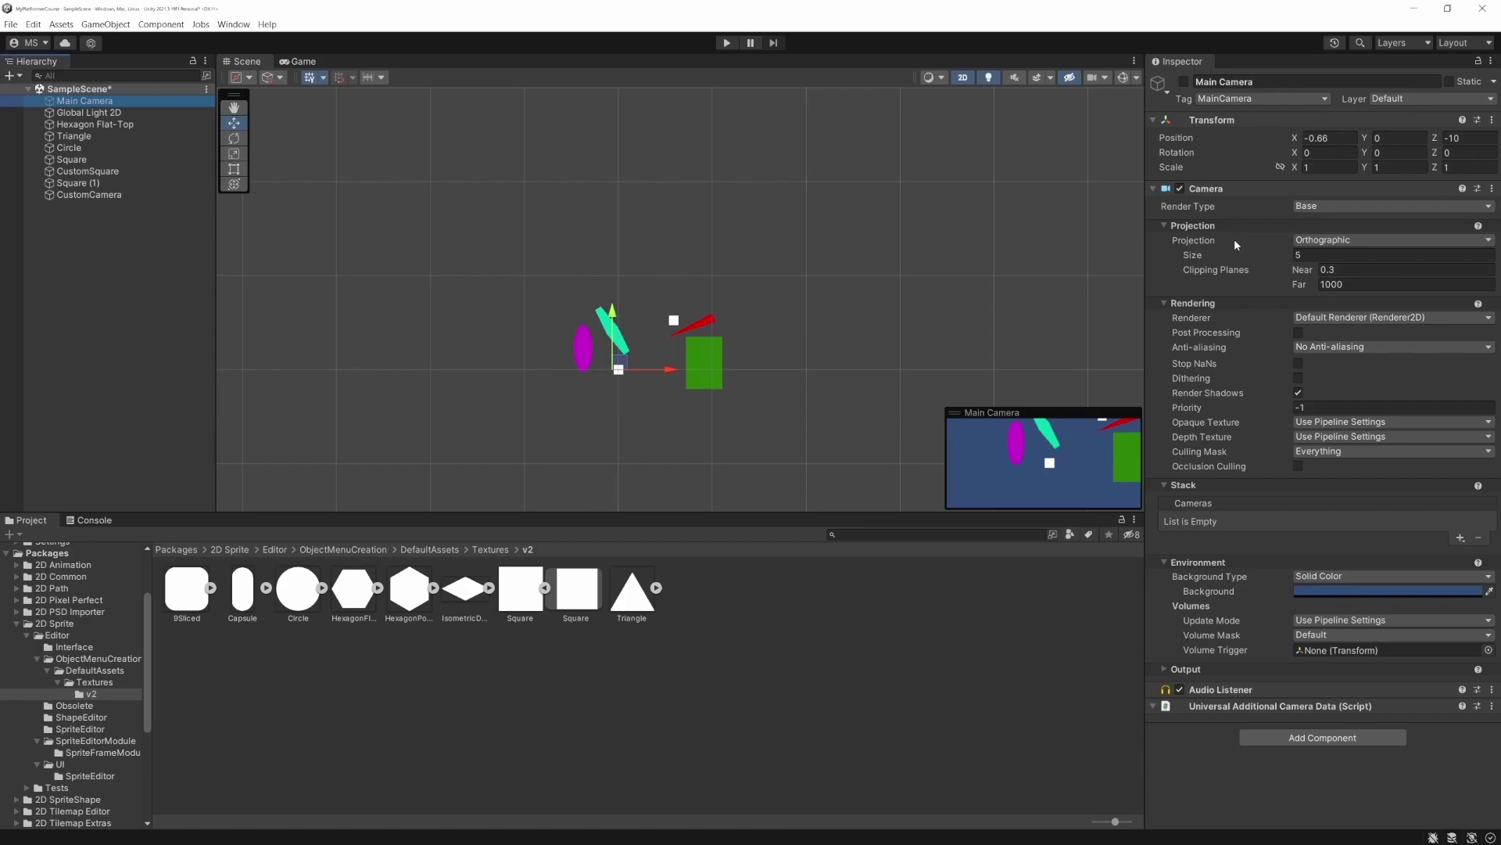
Compare CustomCamera's perspective camera with Main Camera's orthographic one, then open Main Camera's Camera options.
{"action": "left_click", "coordinate": [131, 193]}
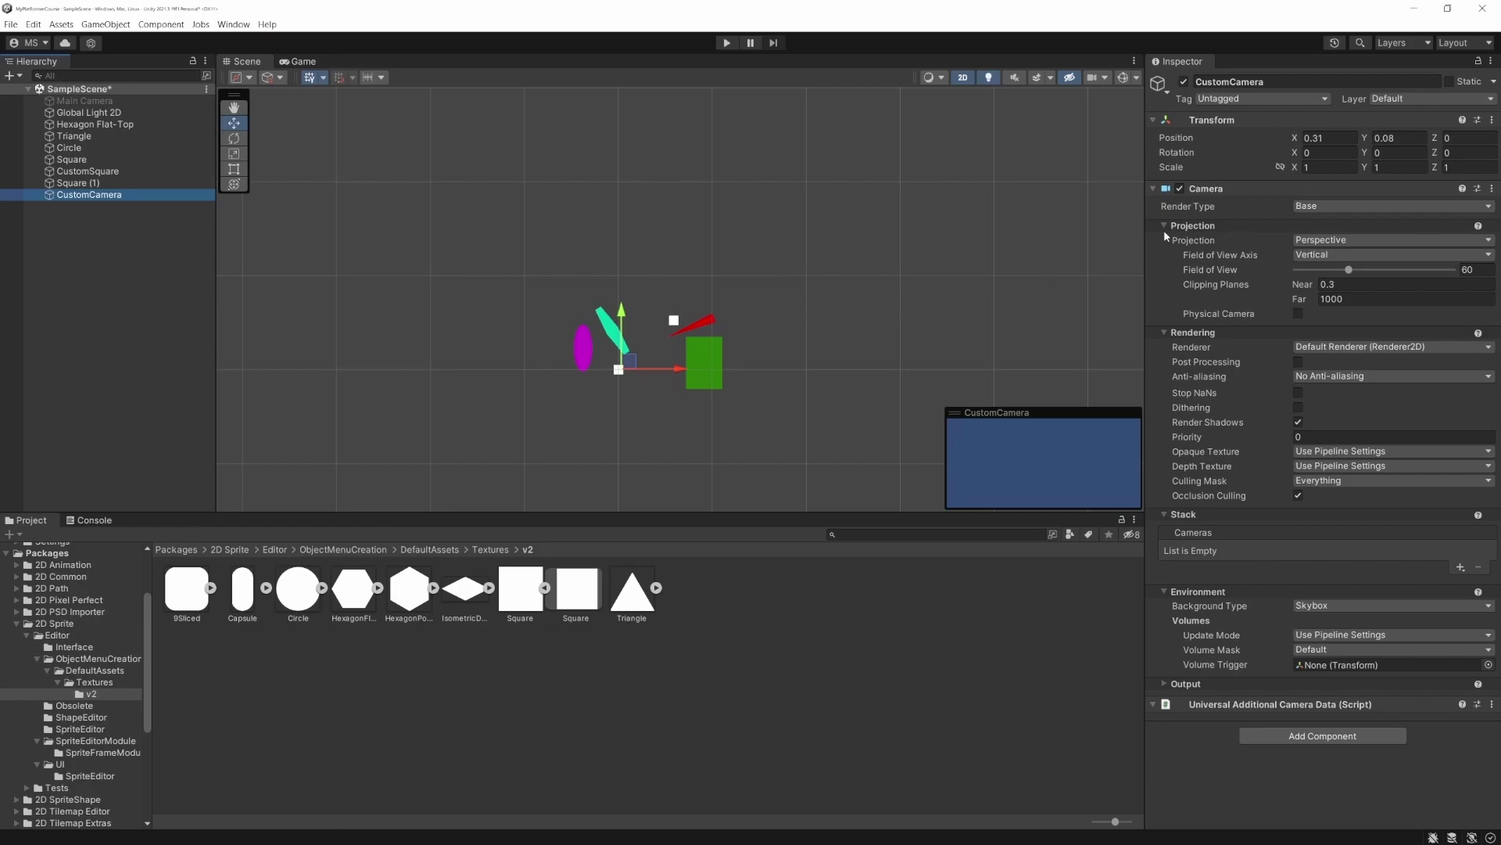
{"action": "left_click", "coordinate": [114, 101]}
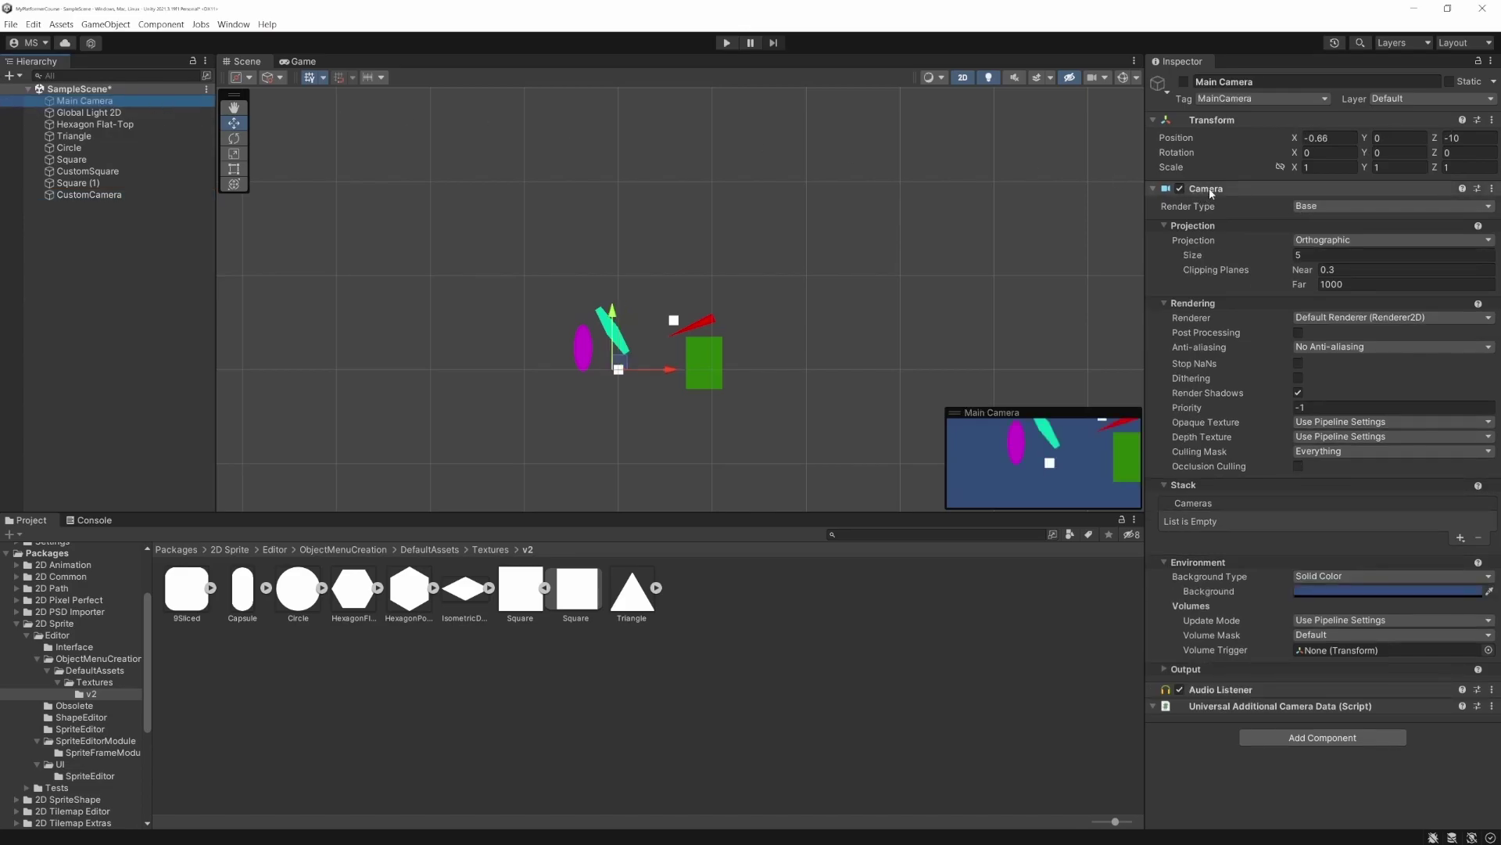
{"action": "left_click", "coordinate": [1492, 189]}
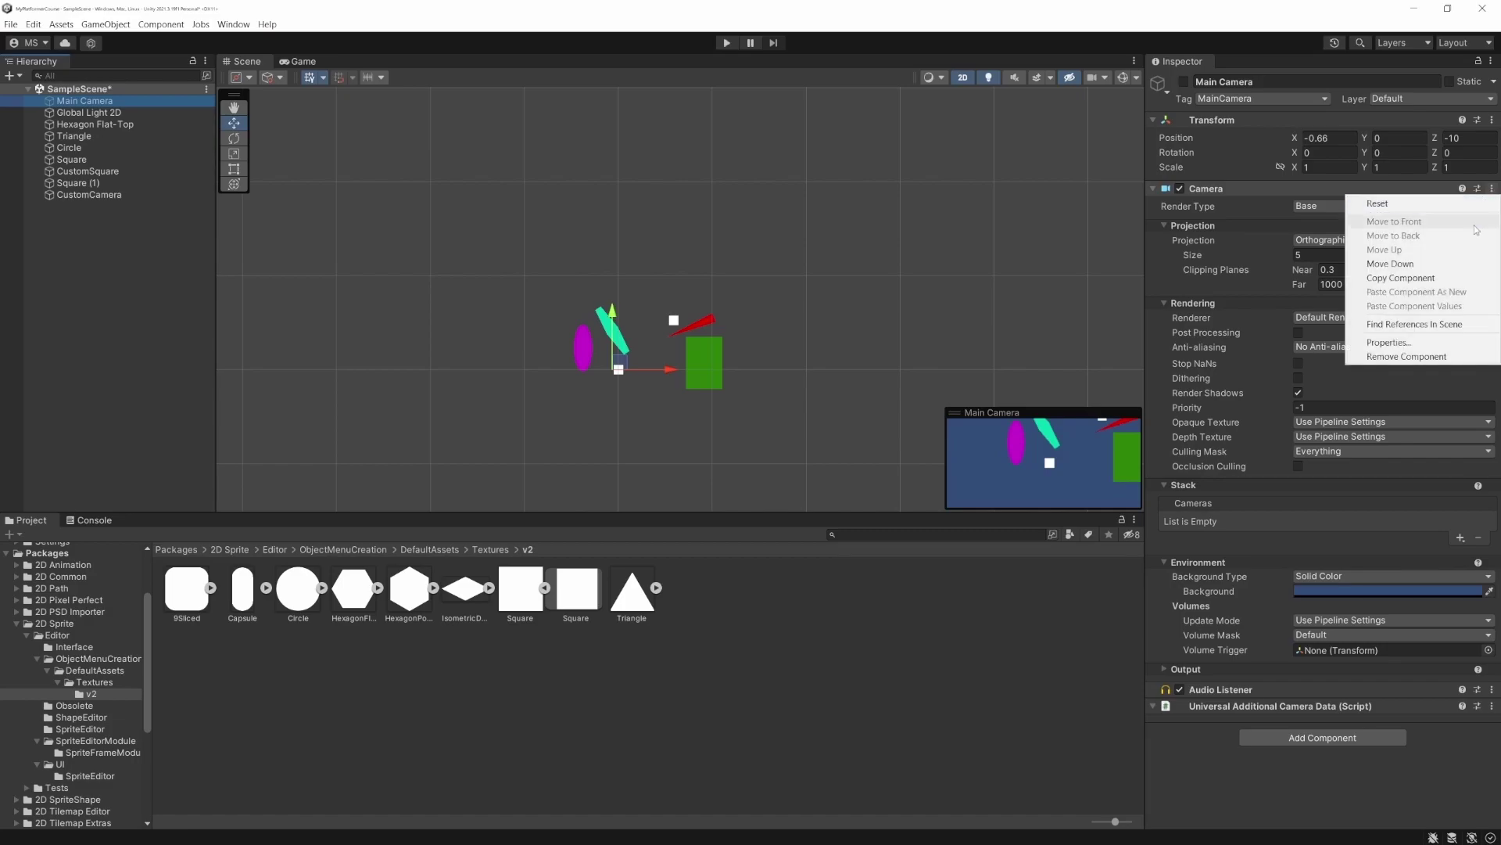
Copy Main Camera's Camera component and paste its values (Orthographic, size 5) onto CustomCamera.
{"action": "left_click", "coordinate": [1434, 280]}
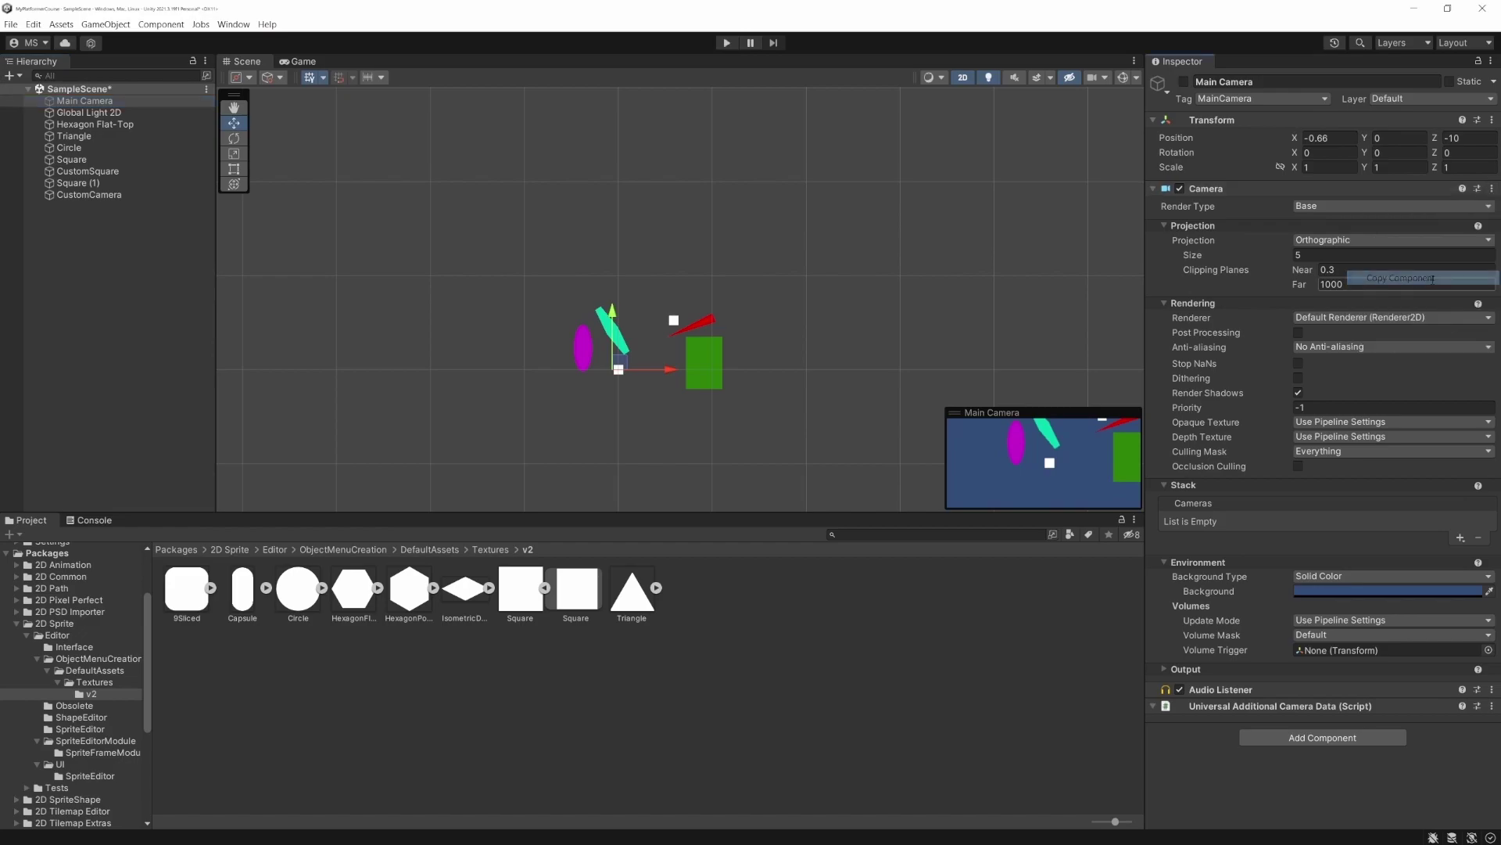
{"action": "left_click", "coordinate": [141, 195]}
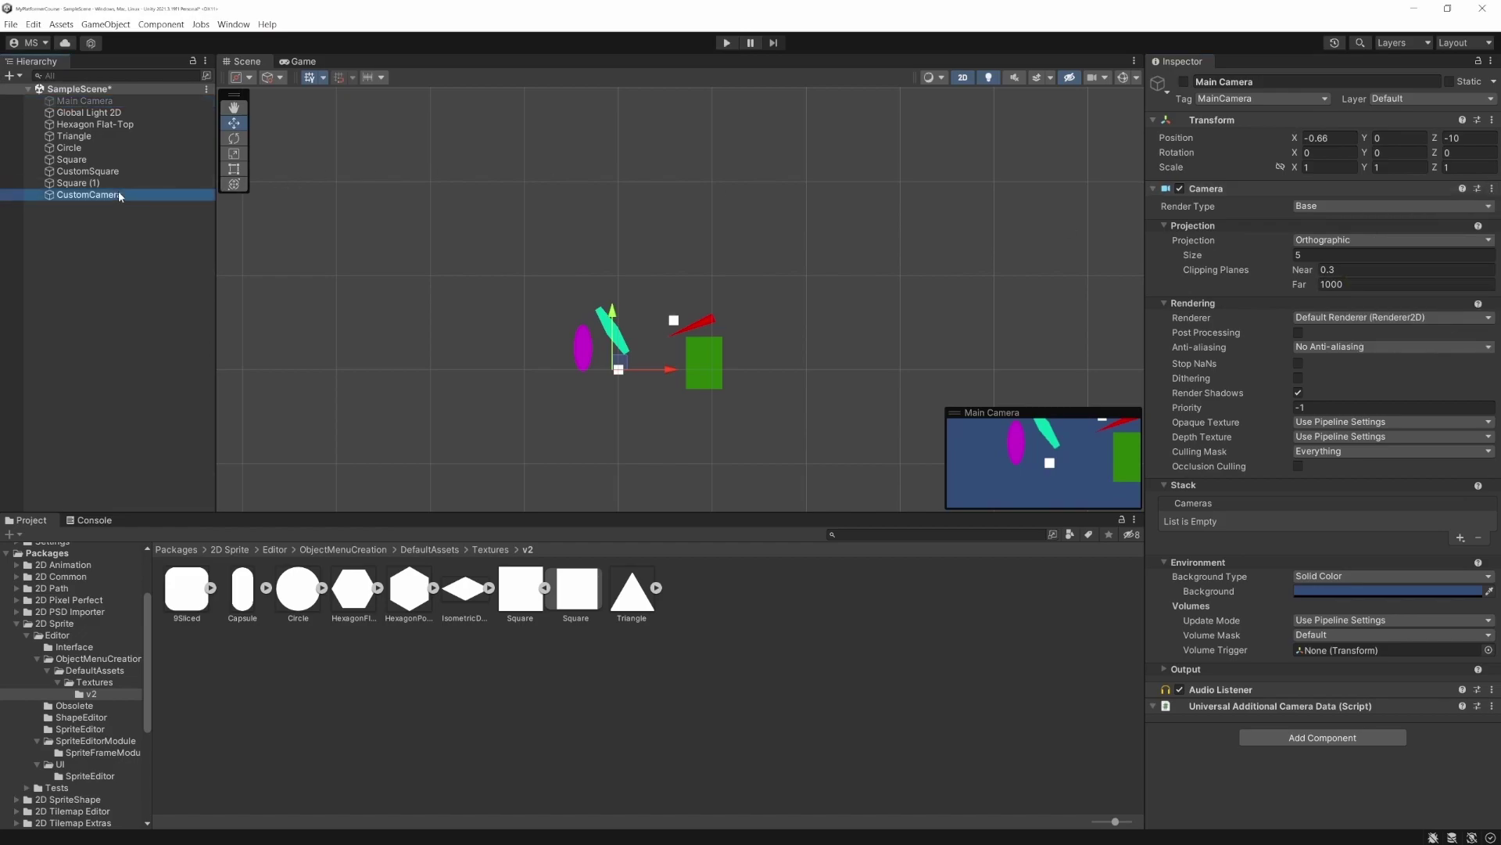
{"action": "left_click", "coordinate": [1492, 190]}
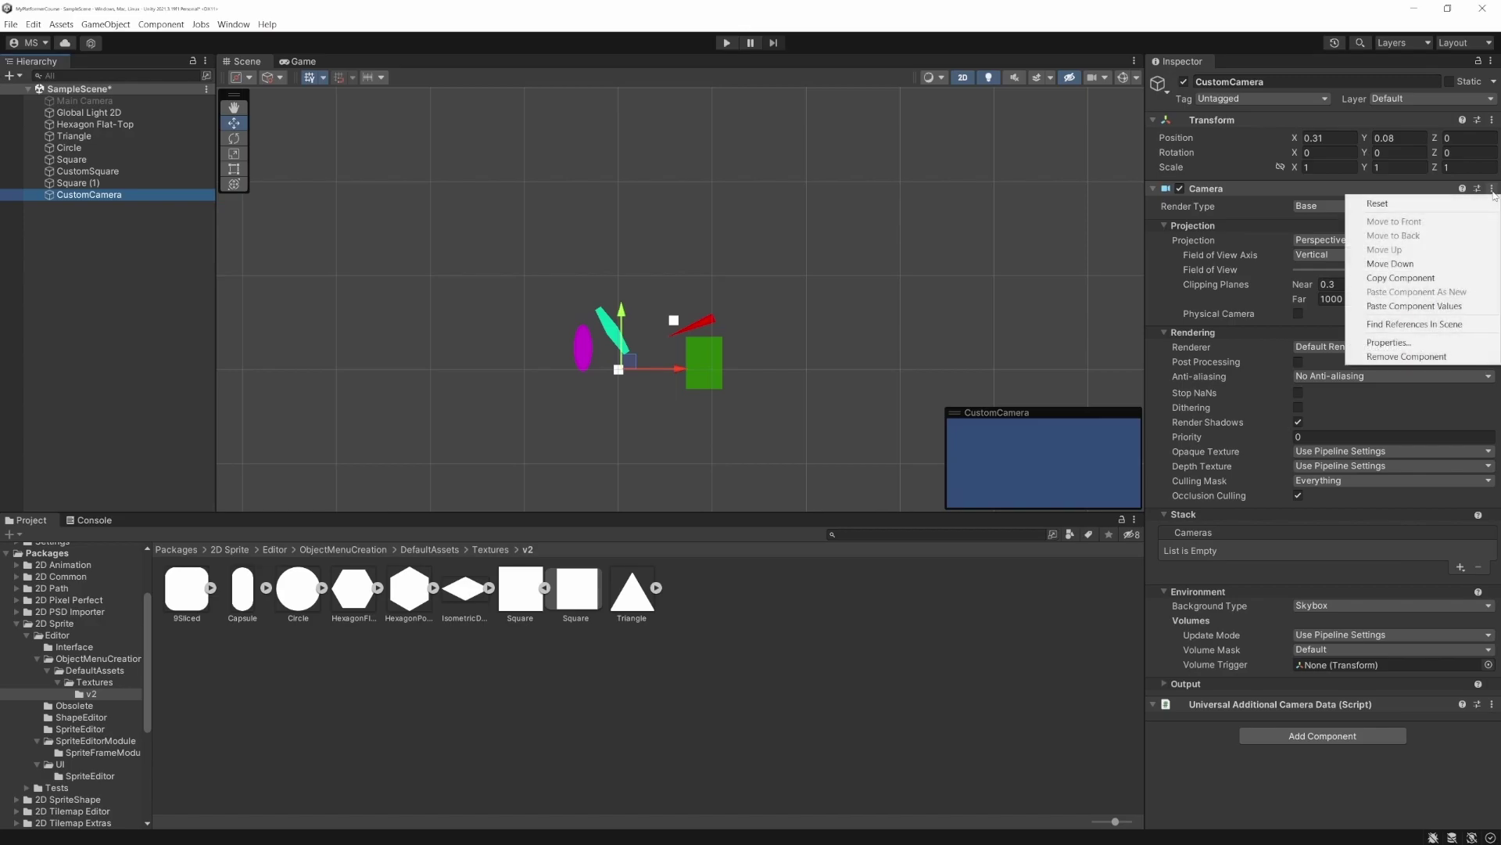
{"action": "left_click", "coordinate": [1414, 306]}
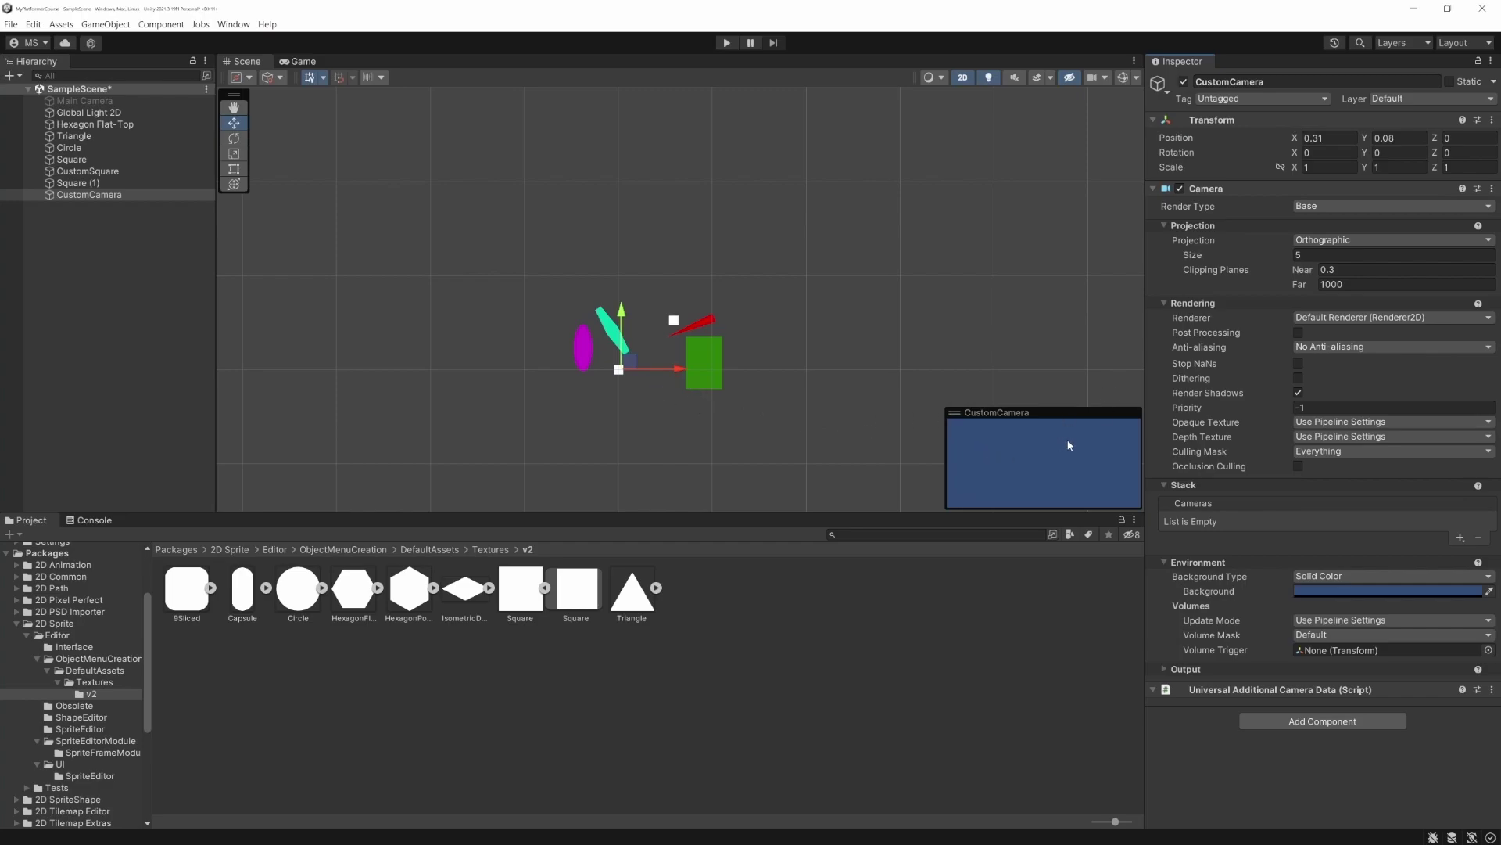
Check the Game view render, then return to the Scene view with Main Camera selected.
{"action": "left_click", "coordinate": [304, 62]}
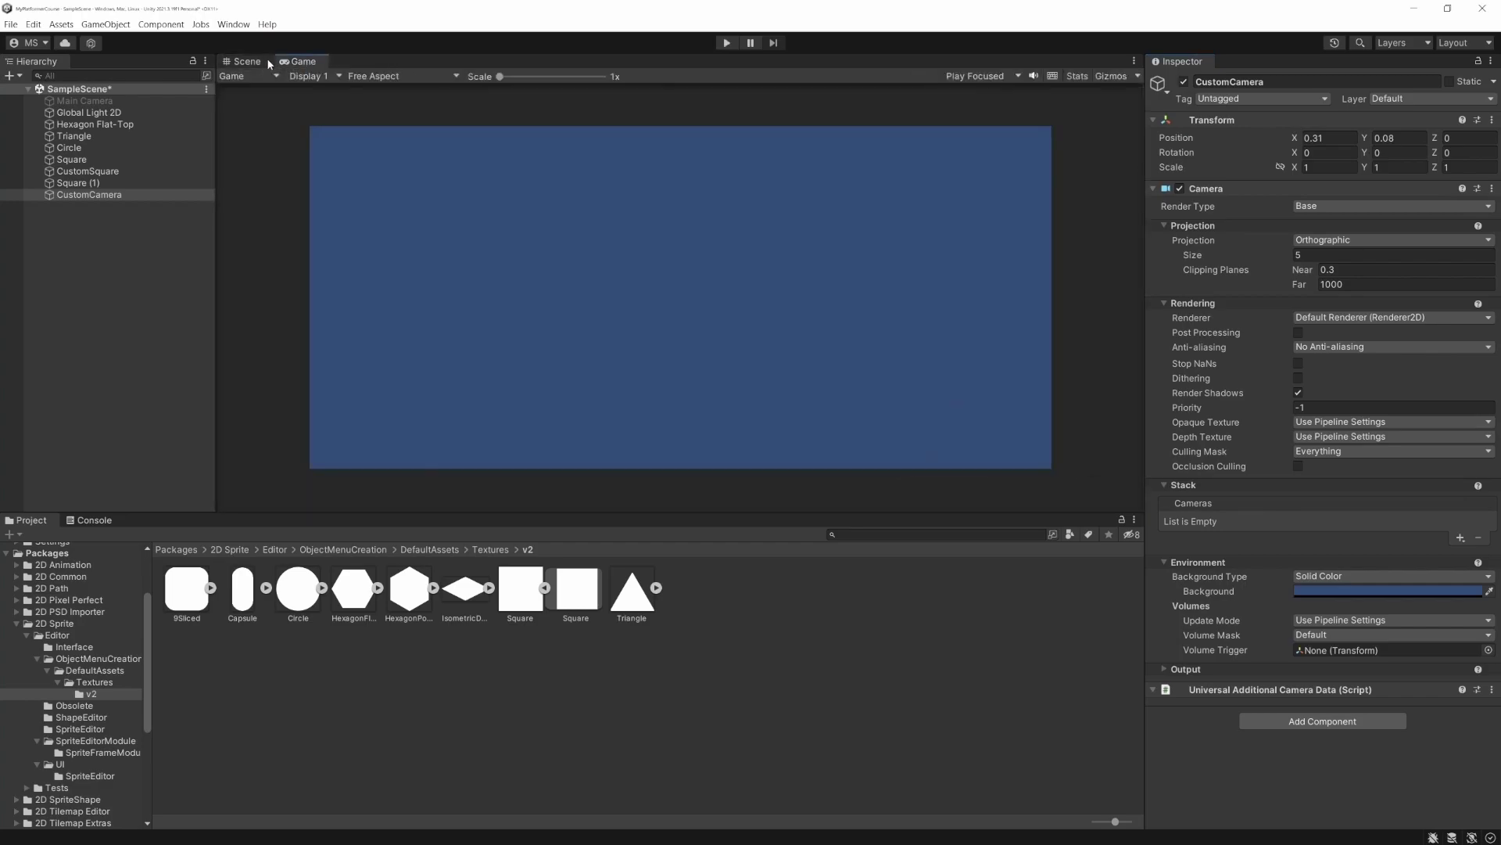
{"action": "left_click", "coordinate": [257, 62]}
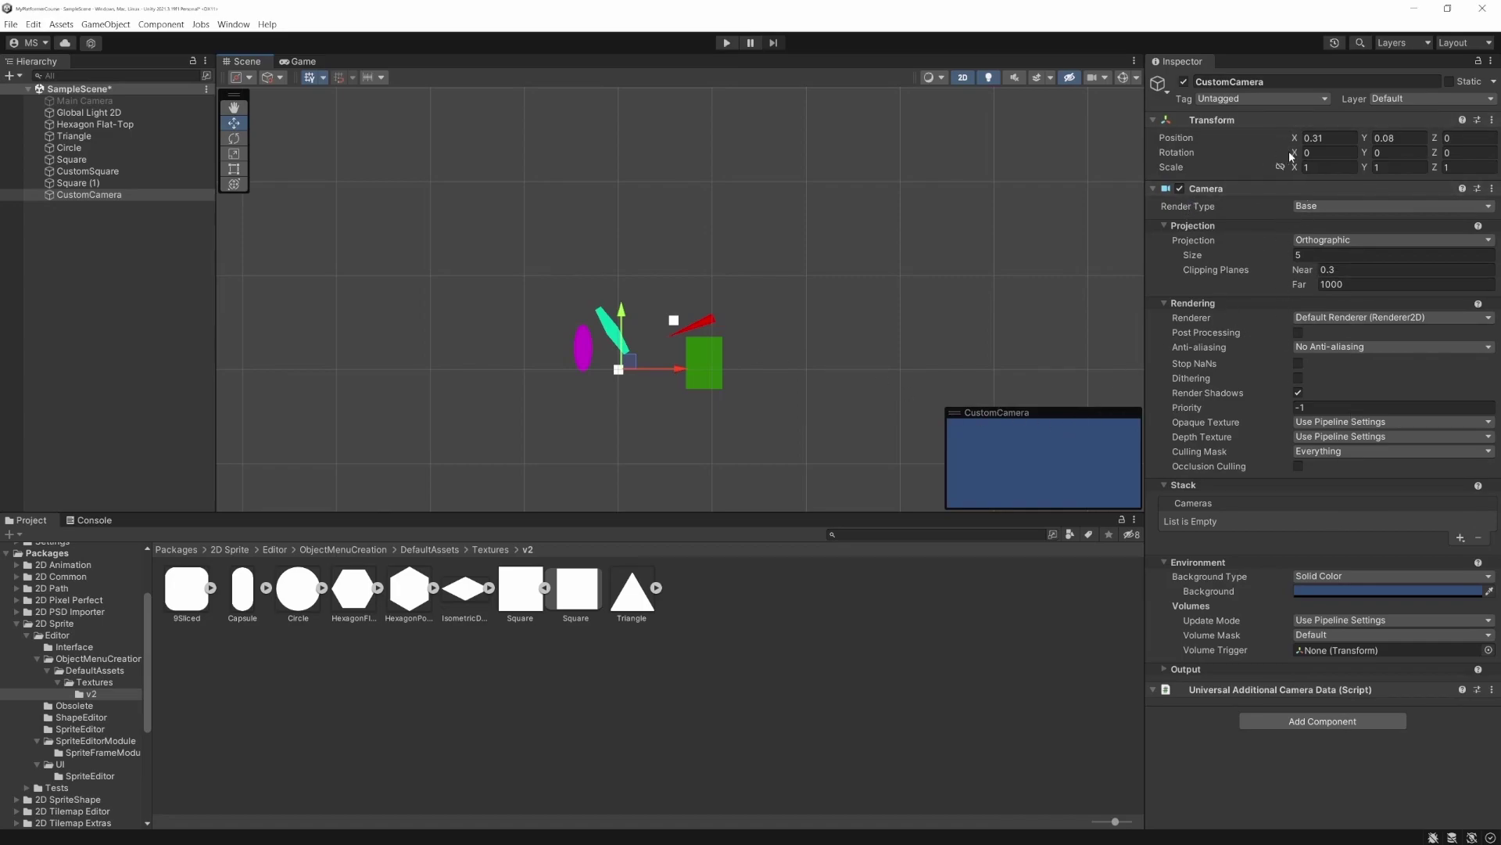
{"action": "left_click", "coordinate": [150, 102]}
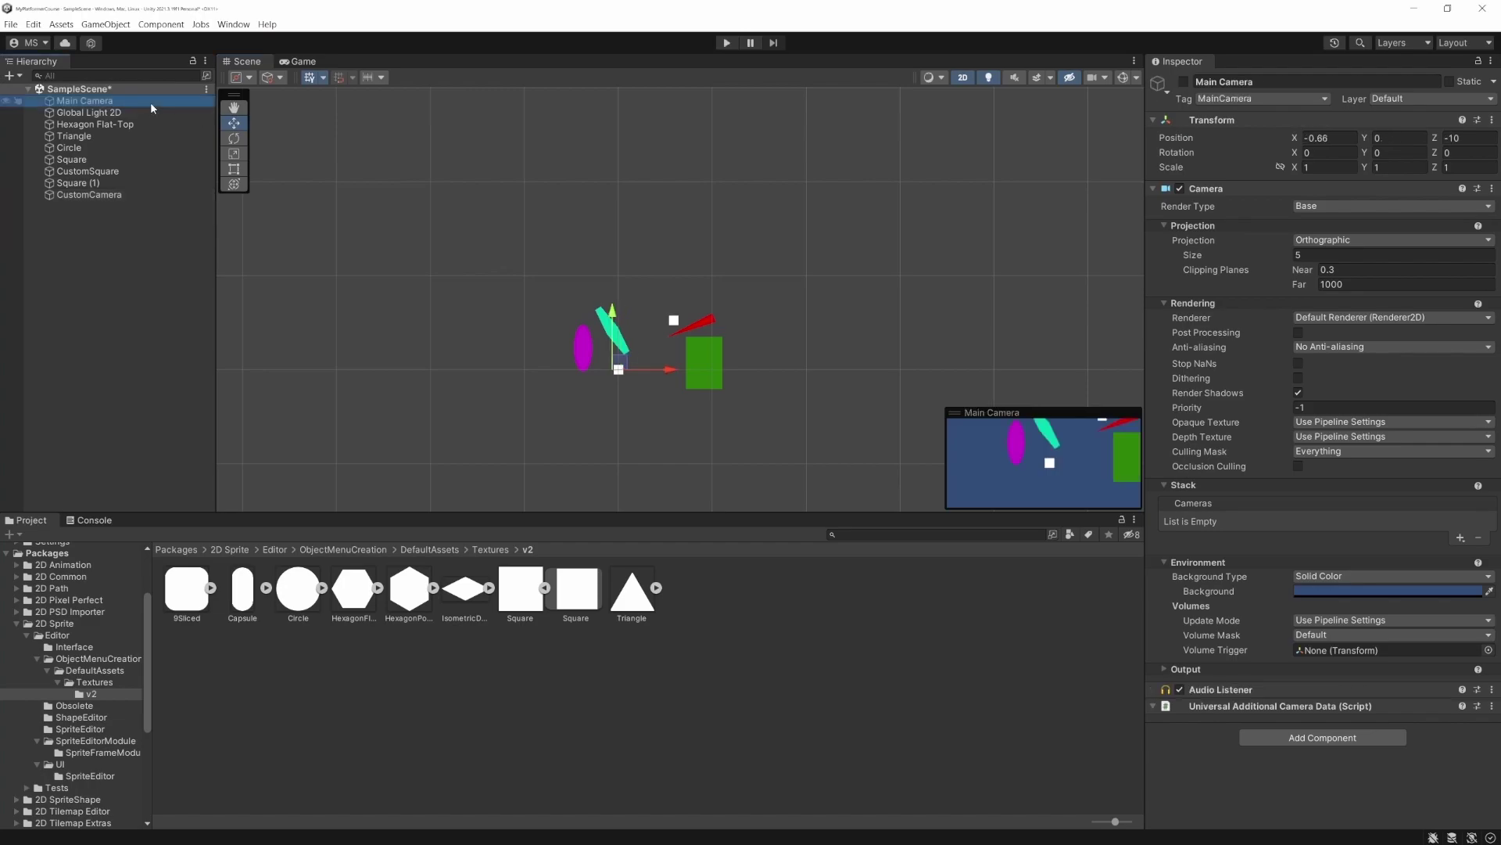
Copy Main Camera's Transform position and paste it onto CustomCamera at -0.66, 0, -10.
{"action": "left_click", "coordinate": [1493, 121]}
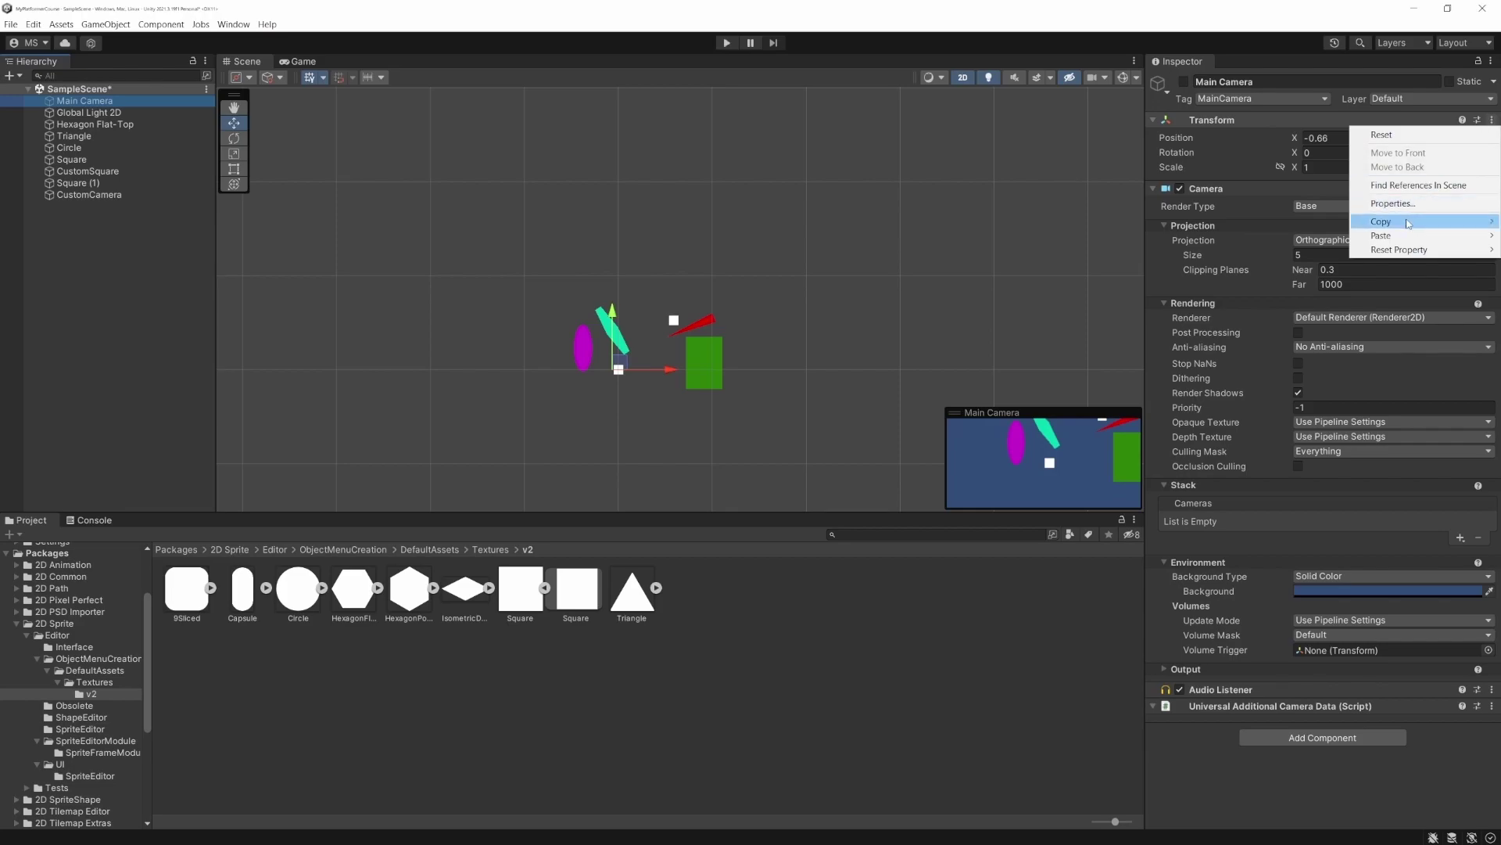
{"action": "mouse_move", "coordinate": [1408, 223]}
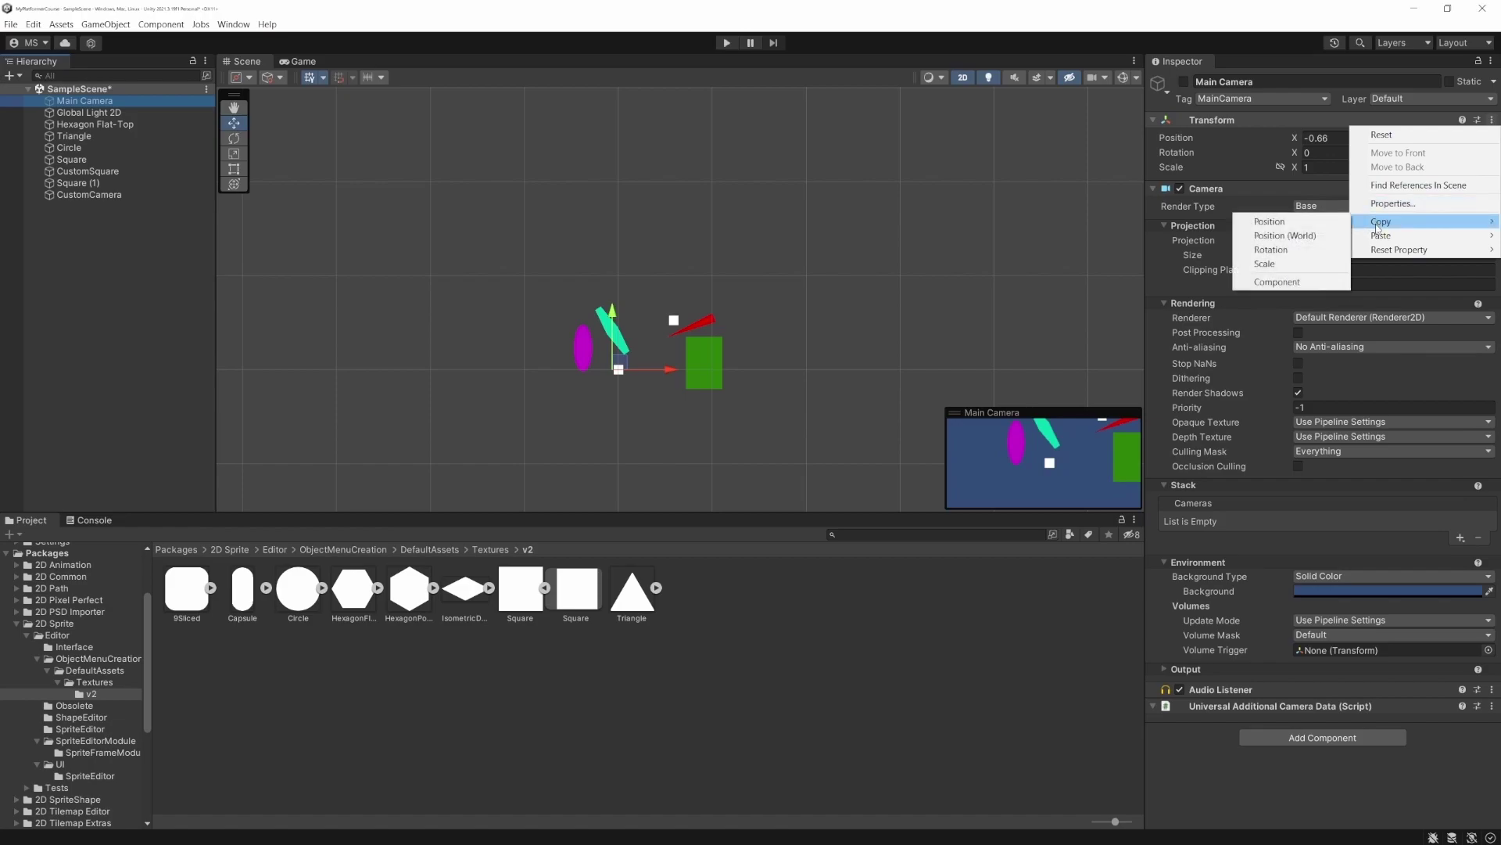
{"action": "left_click", "coordinate": [1327, 226]}
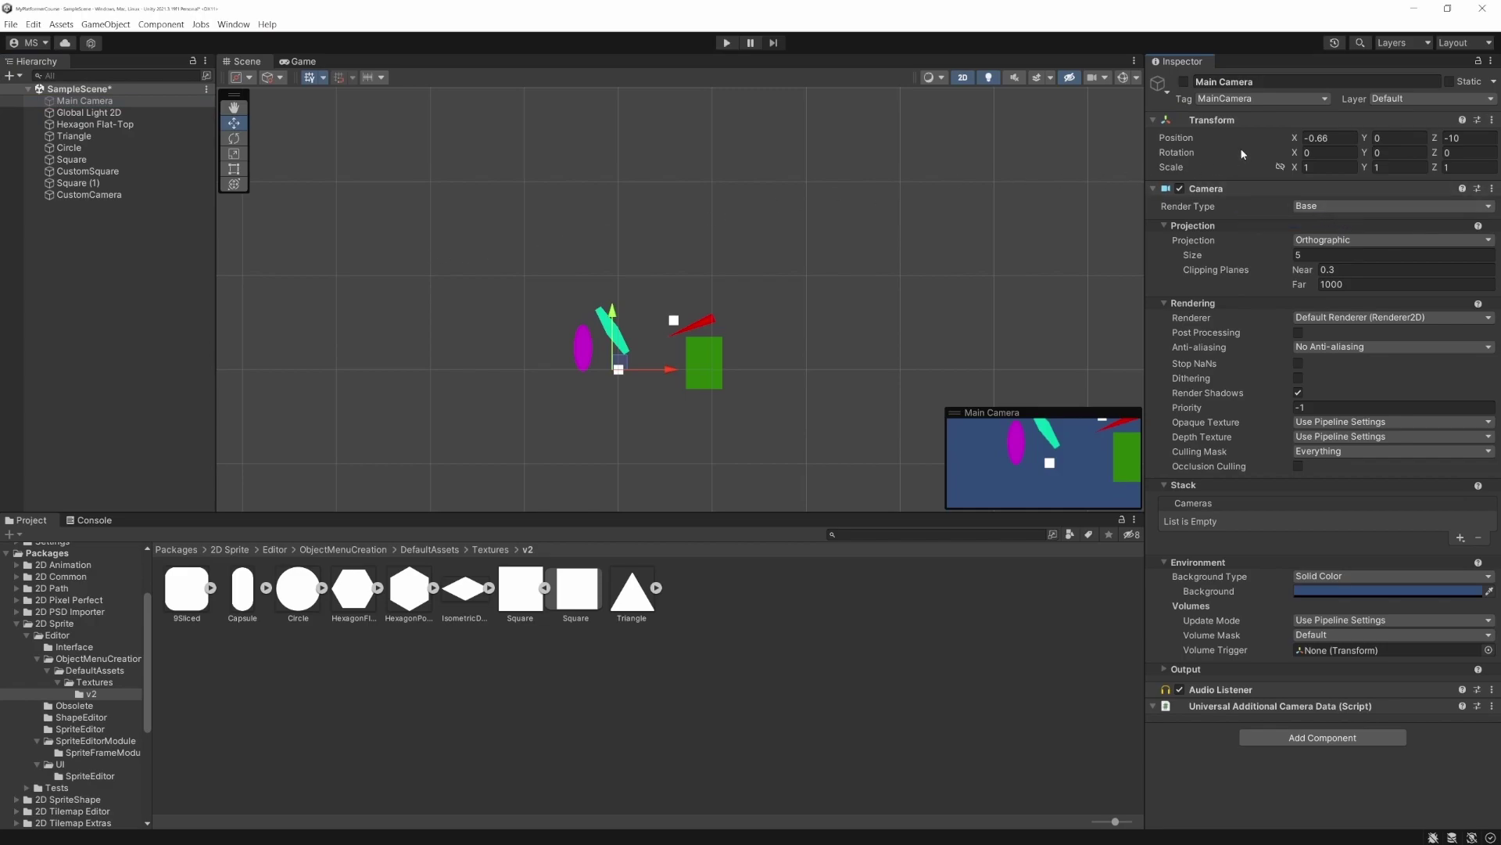
{"action": "left_click", "coordinate": [1400, 138]}
{"action": "left_click", "coordinate": [122, 193]}
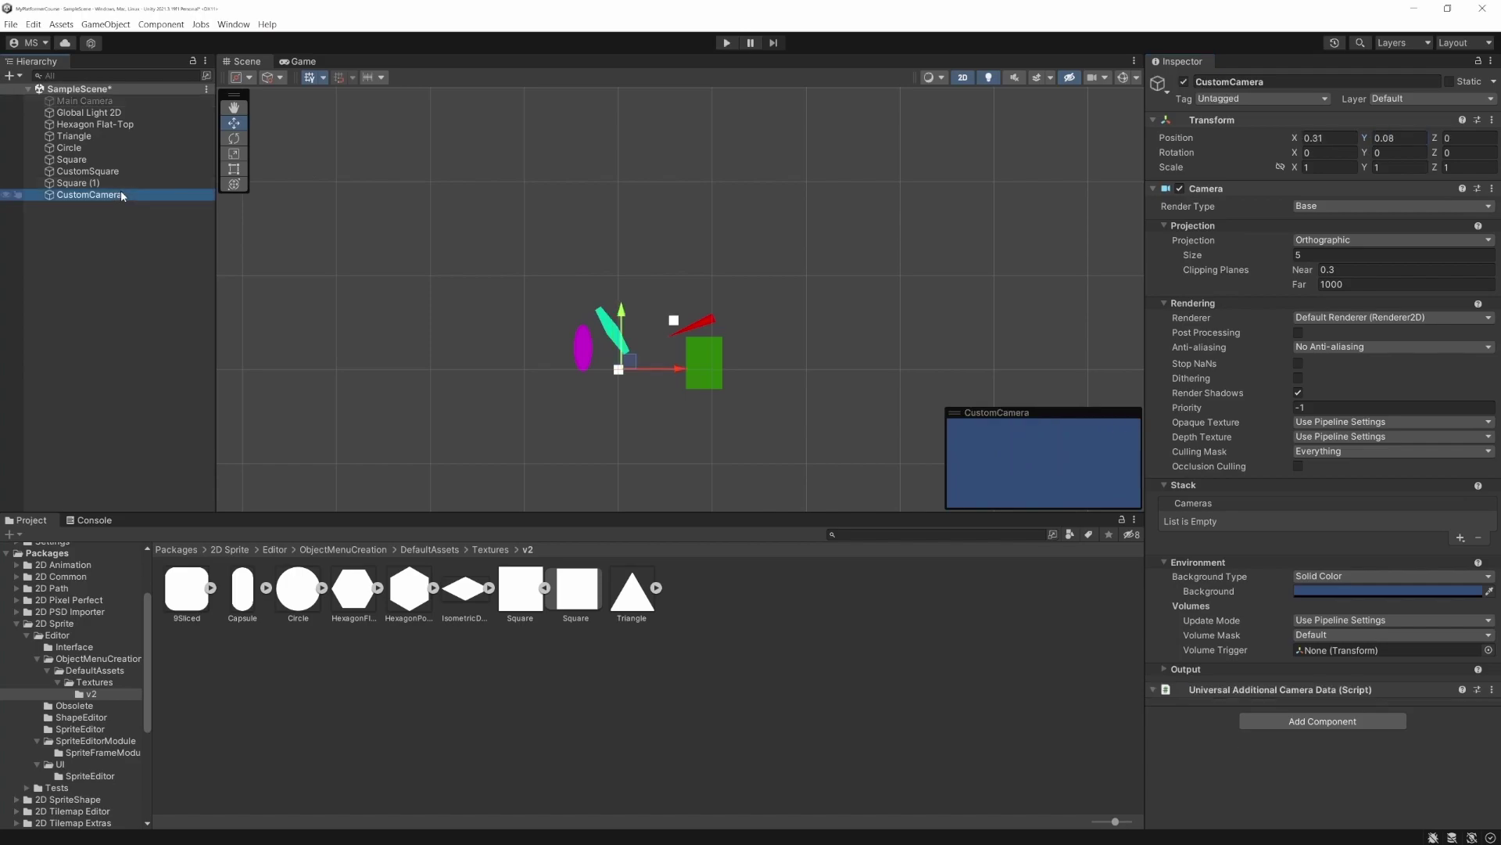
{"action": "left_click", "coordinate": [1491, 120]}
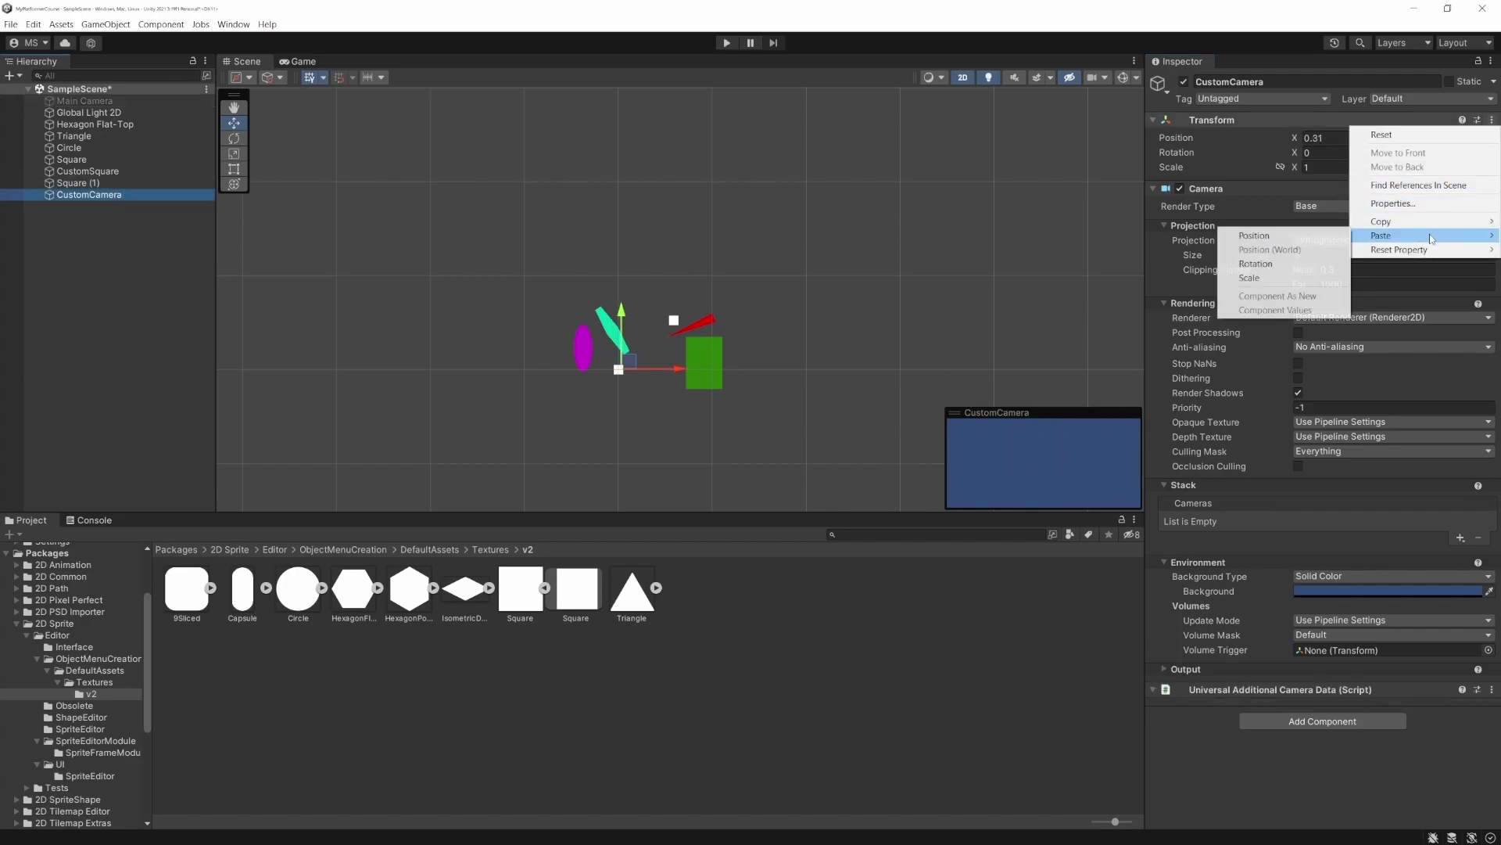
{"action": "left_click", "coordinate": [1283, 237]}
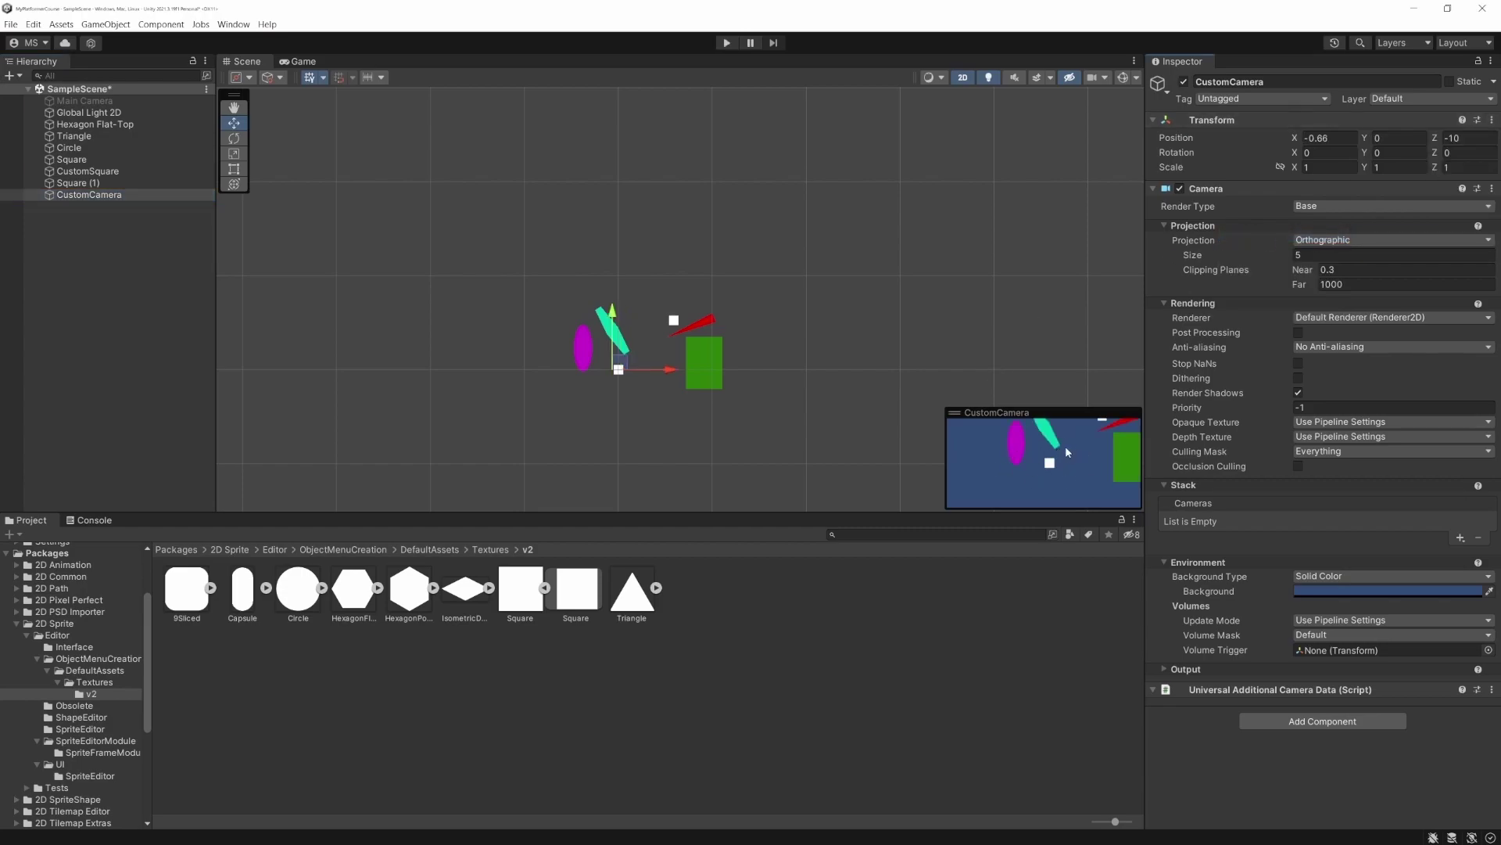
{"action": "left_click", "coordinate": [86, 195]}
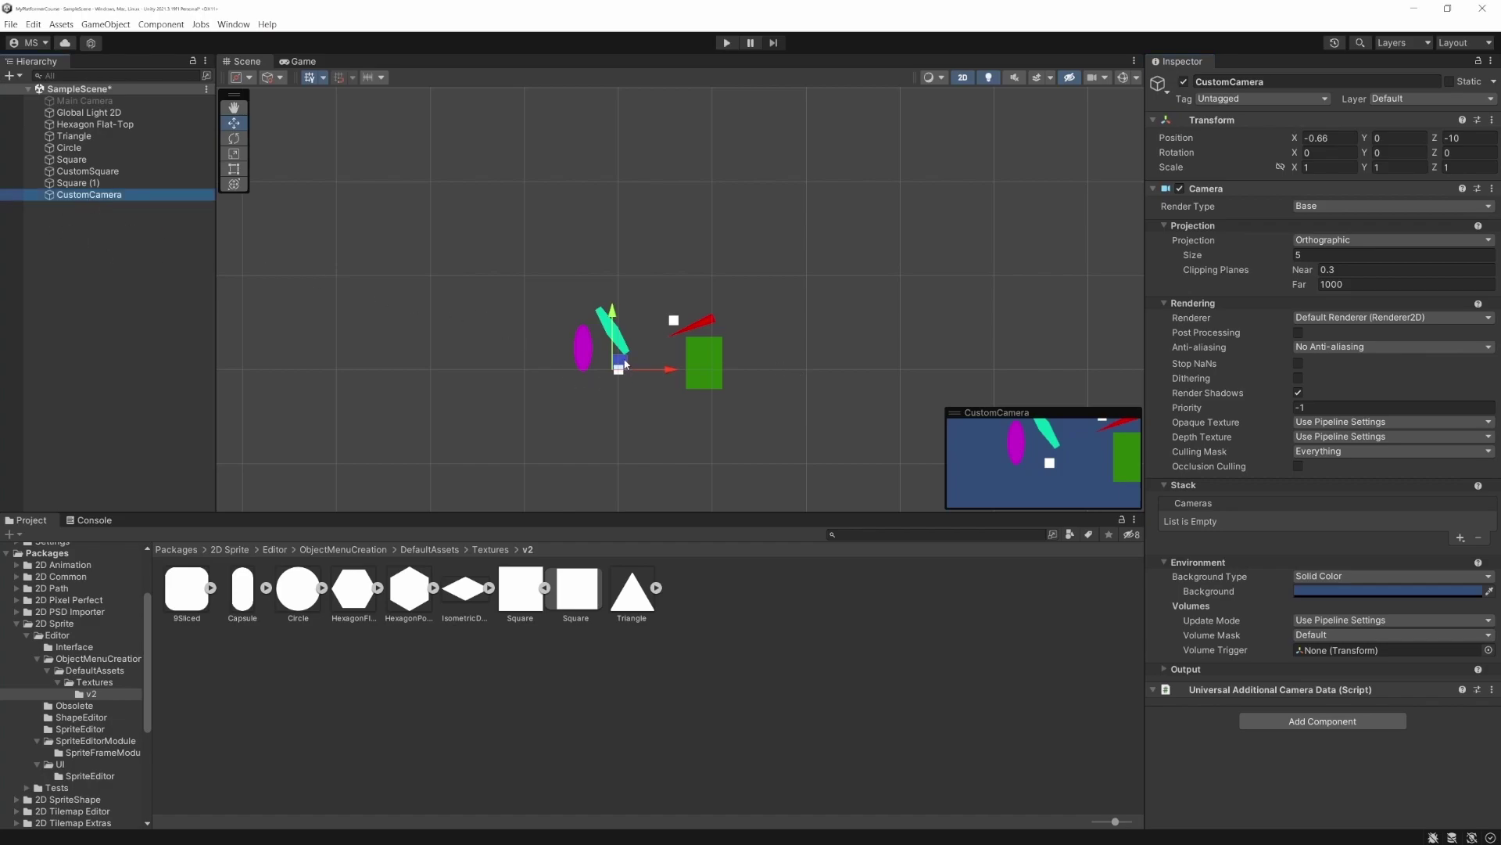
Drag CustomCamera to X 3.4, Y 1.87 to frame all shapes, verifying in the Game view.
{"action": "left_click_drag", "start_coordinate": [625, 365], "coordinate": [670, 346]}
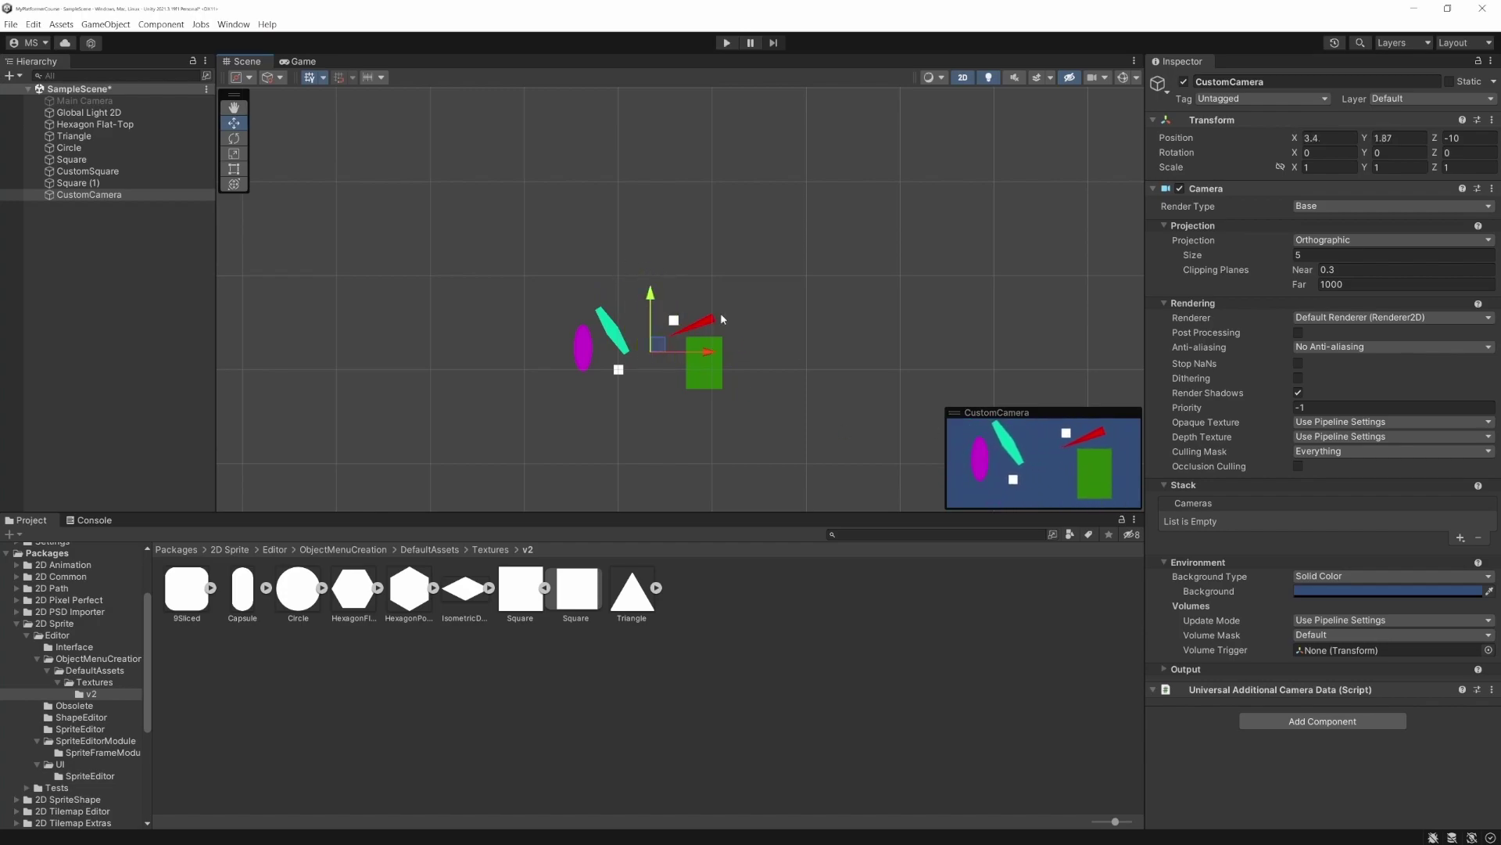
{"action": "left_click", "coordinate": [303, 61]}
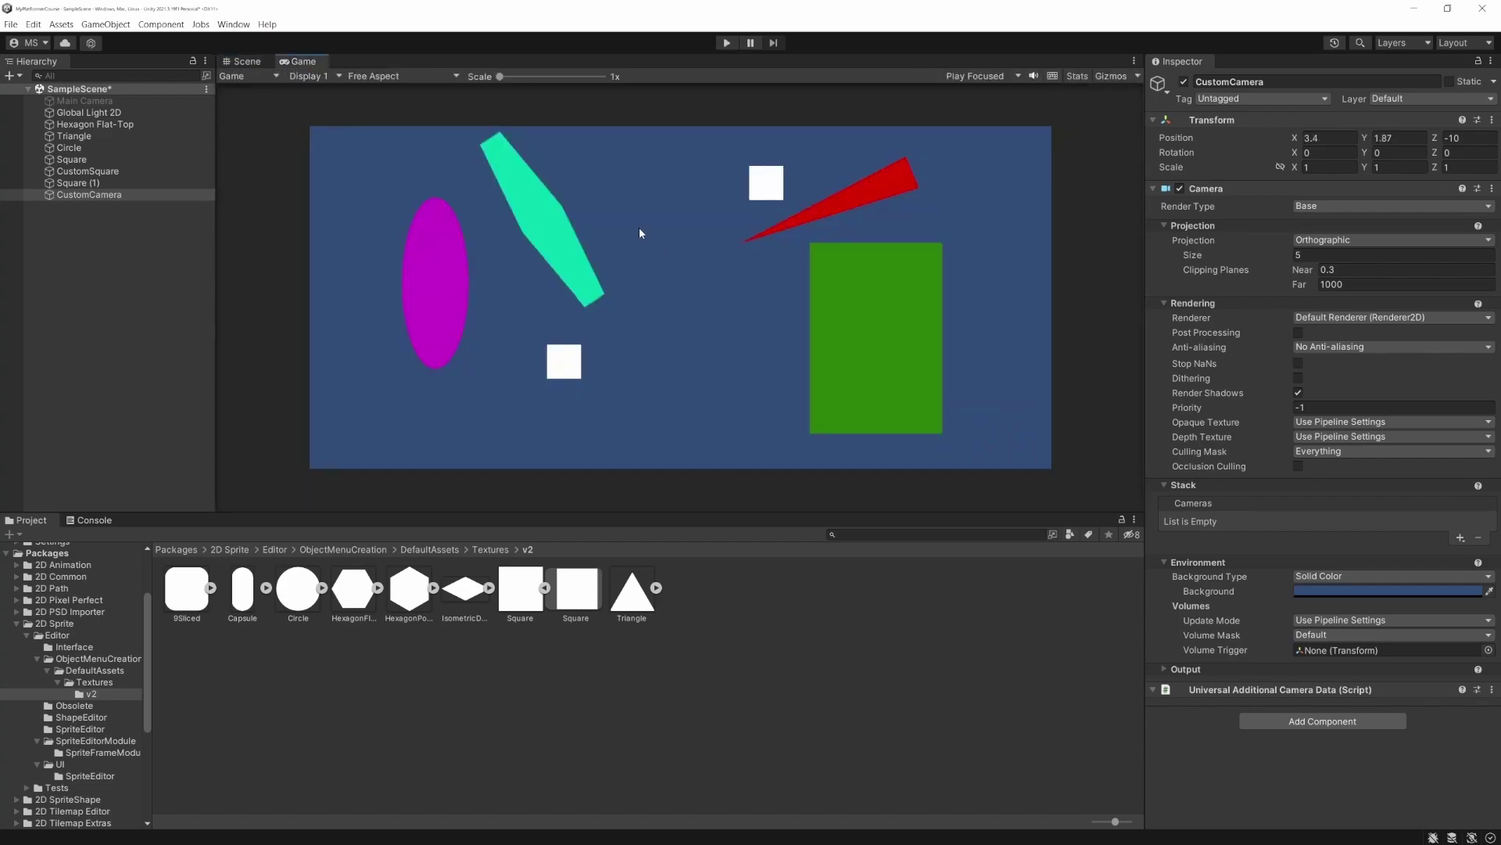
{"action": "left_click", "coordinate": [258, 63]}
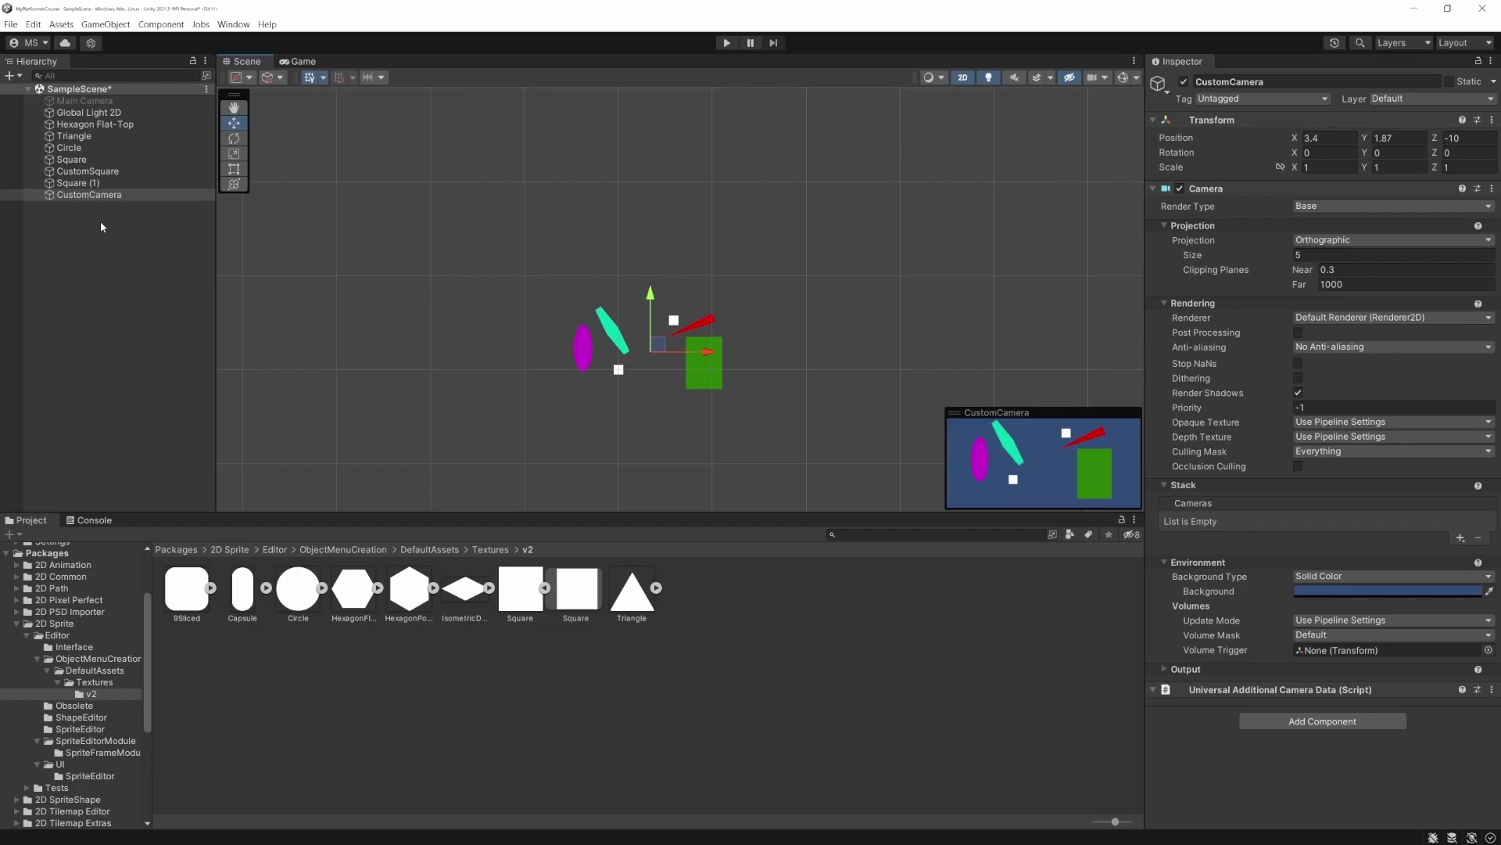
View Main Camera's properties, then select Hexagon Flat-Top through CustomCamera in the Hierarchy.
{"action": "left_click", "coordinate": [97, 103]}
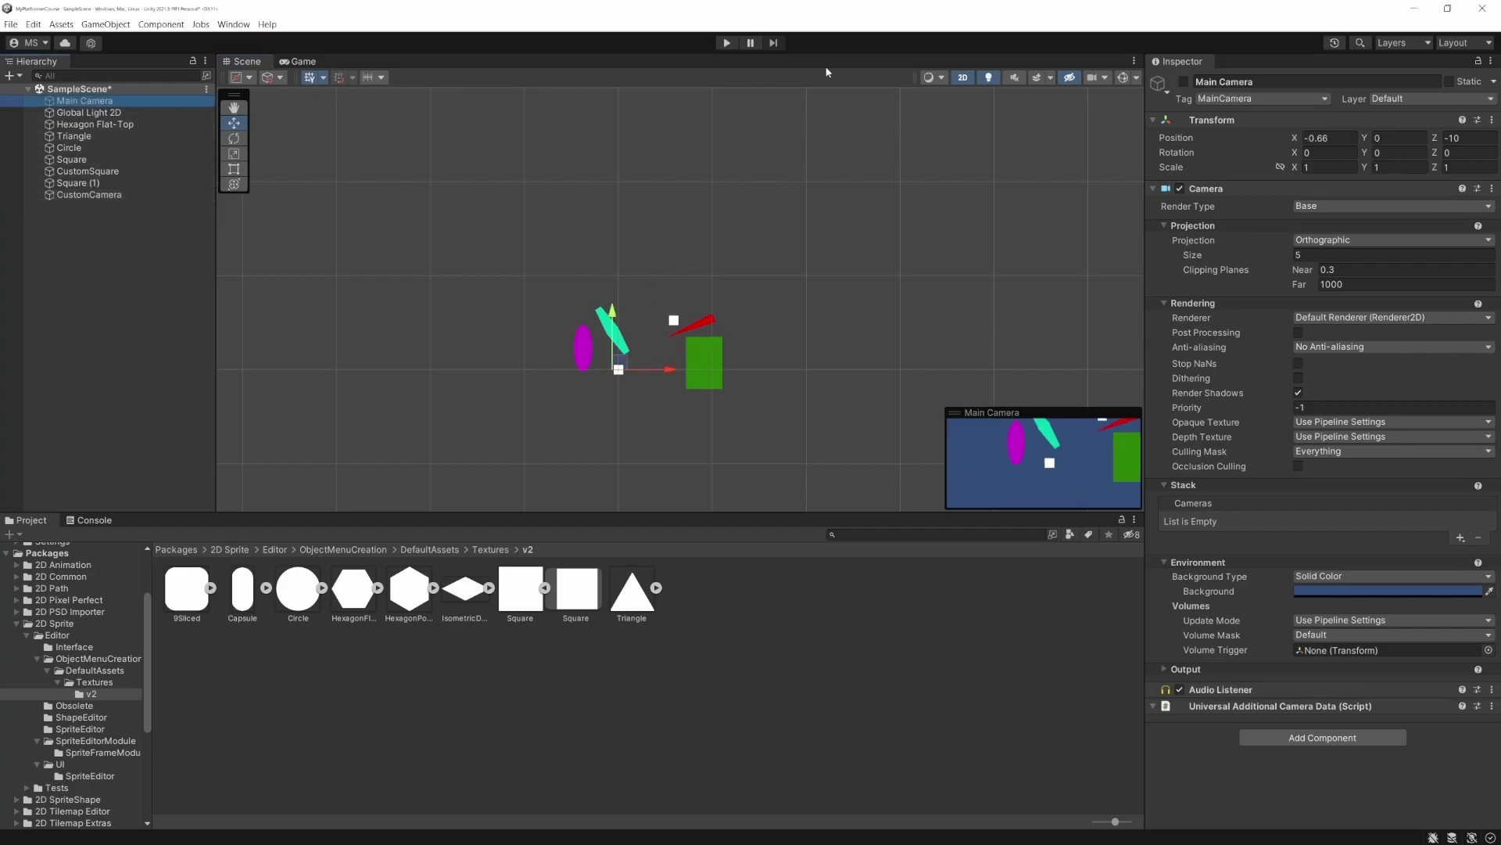
{"action": "left_click", "coordinate": [1236, 81]}
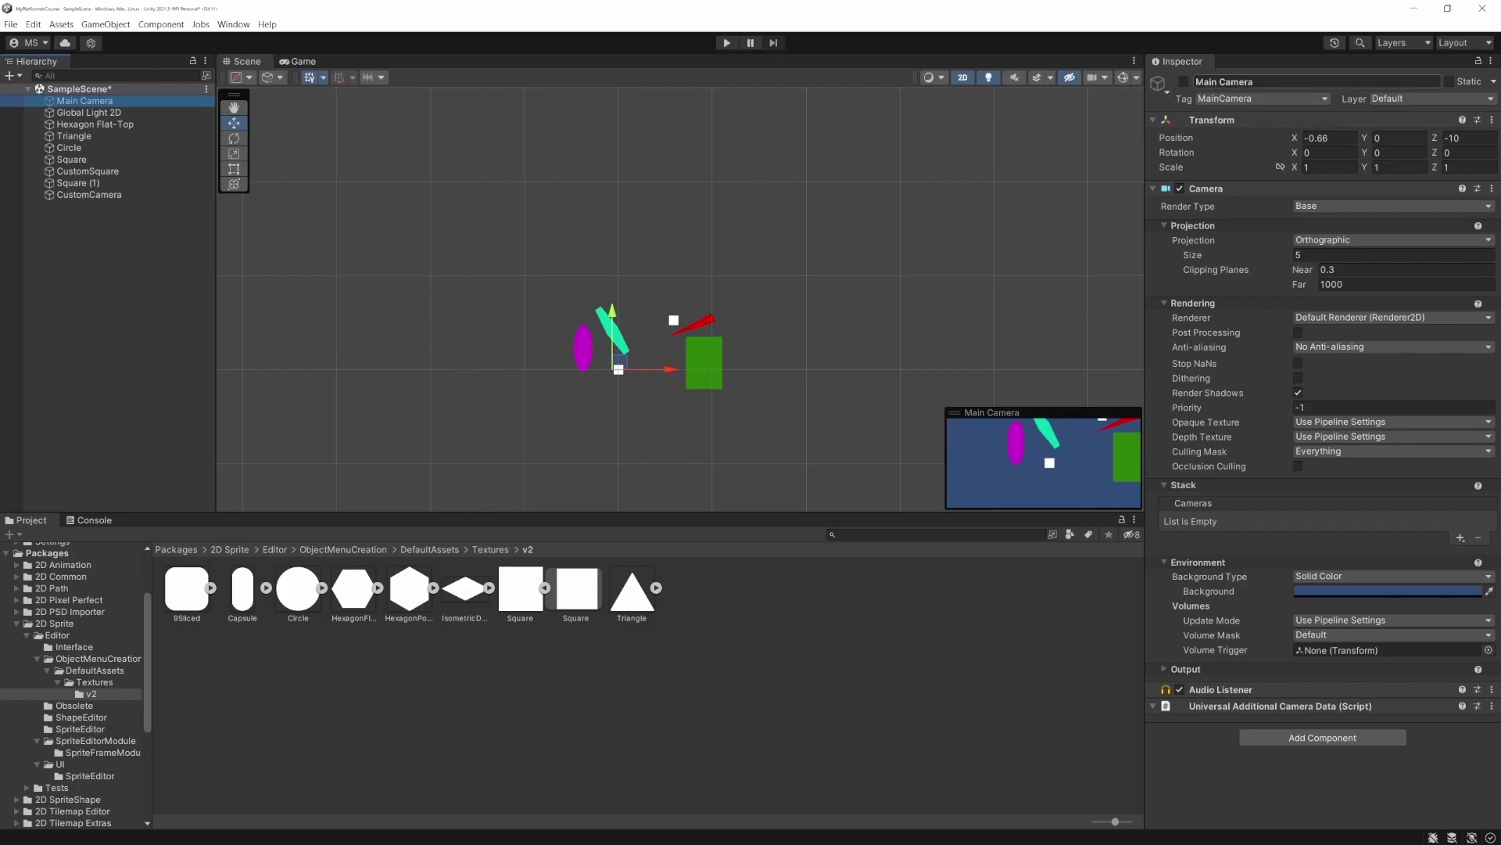
{"action": "left_click", "coordinate": [97, 124]}
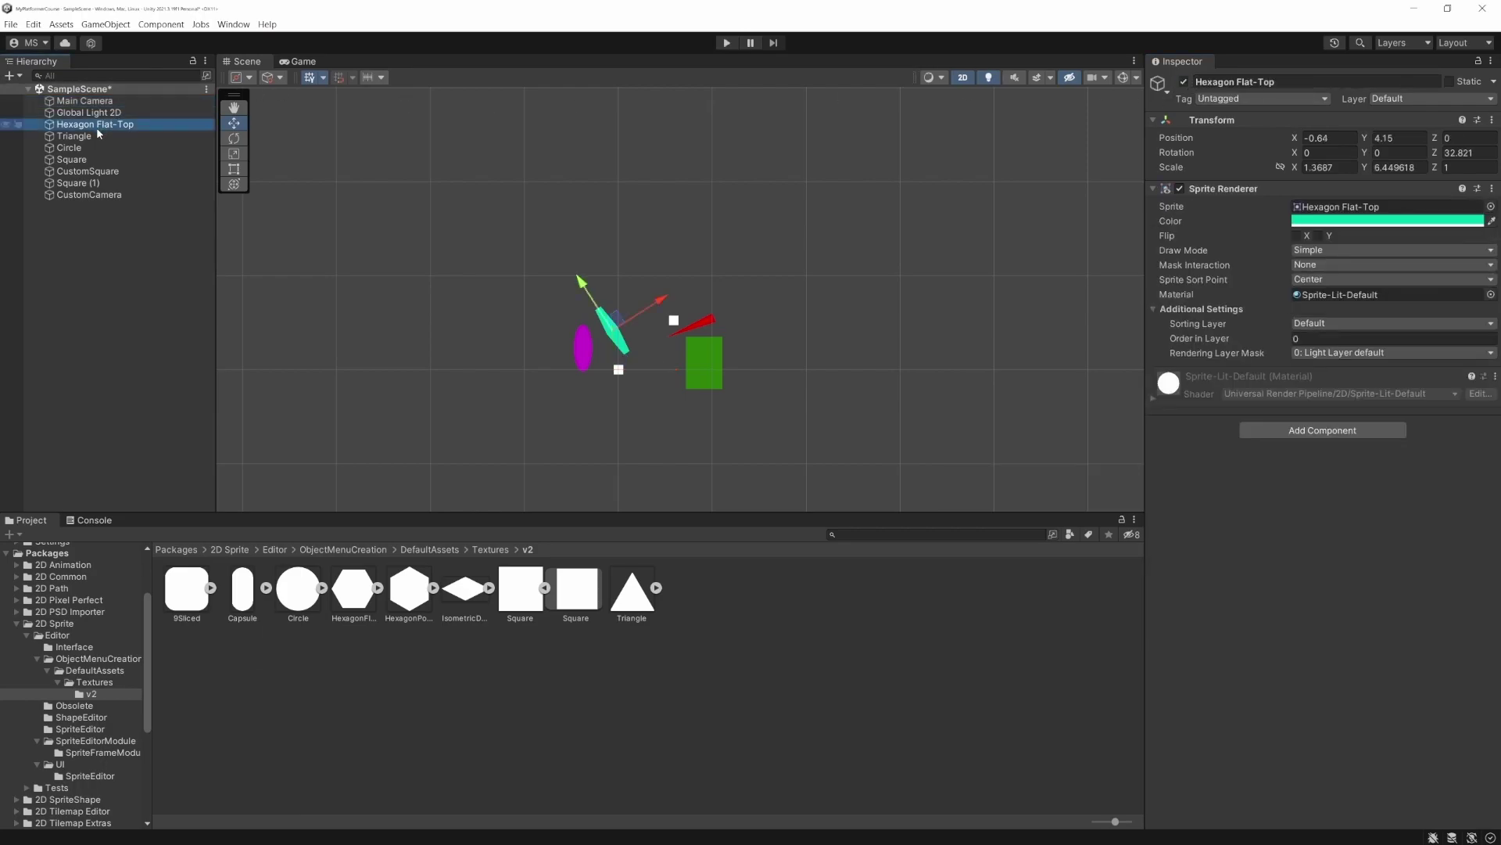
{"action": "left_click", "coordinate": [97, 195], "text": "shift"}
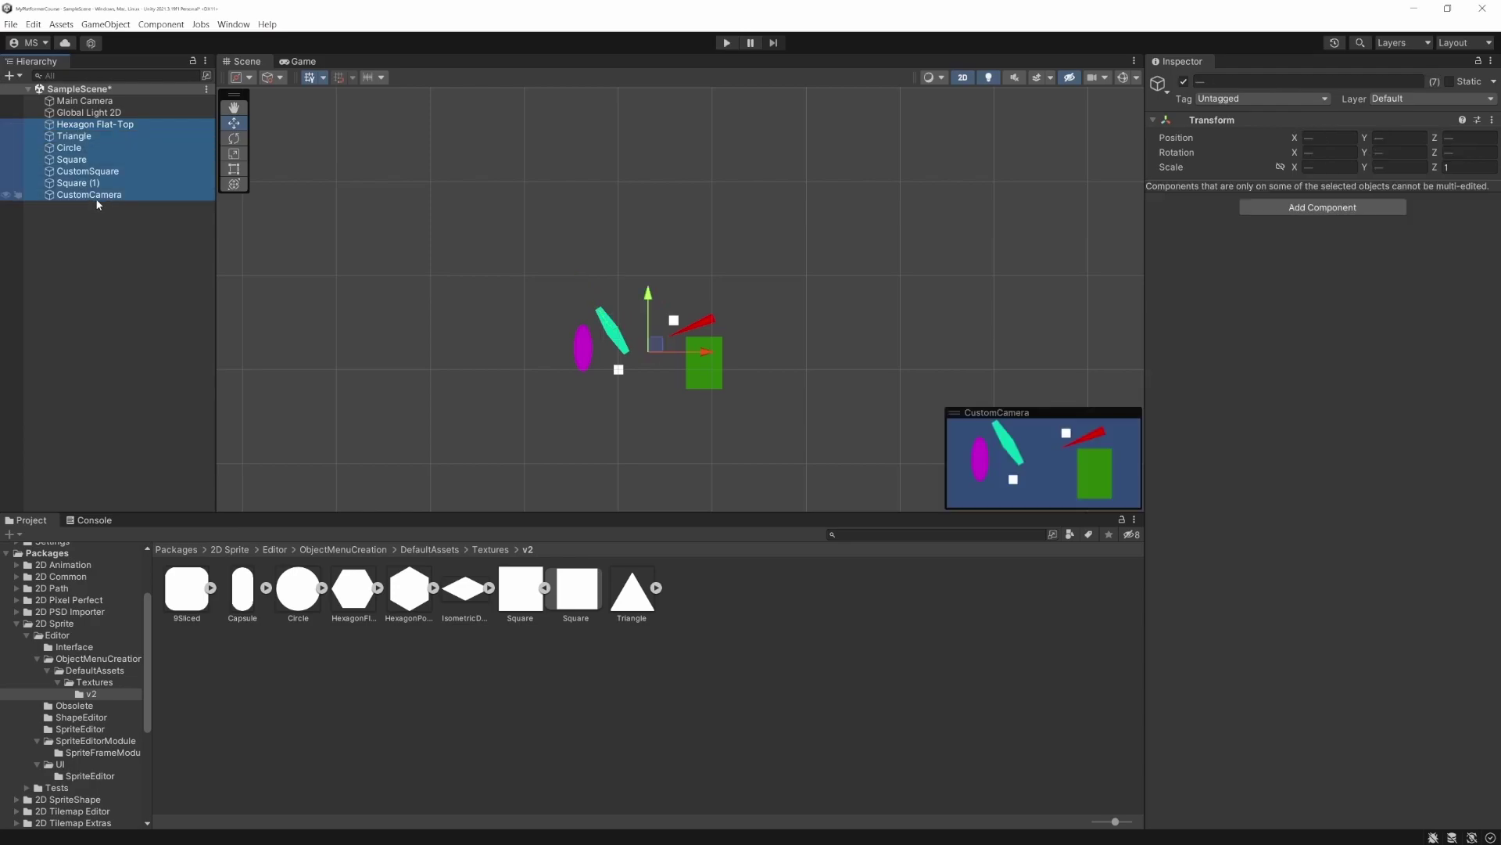
Reselect the seven objects from Hexagon Flat-Top to CustomCamera and delete them.
{"action": "left_click", "coordinate": [109, 126]}
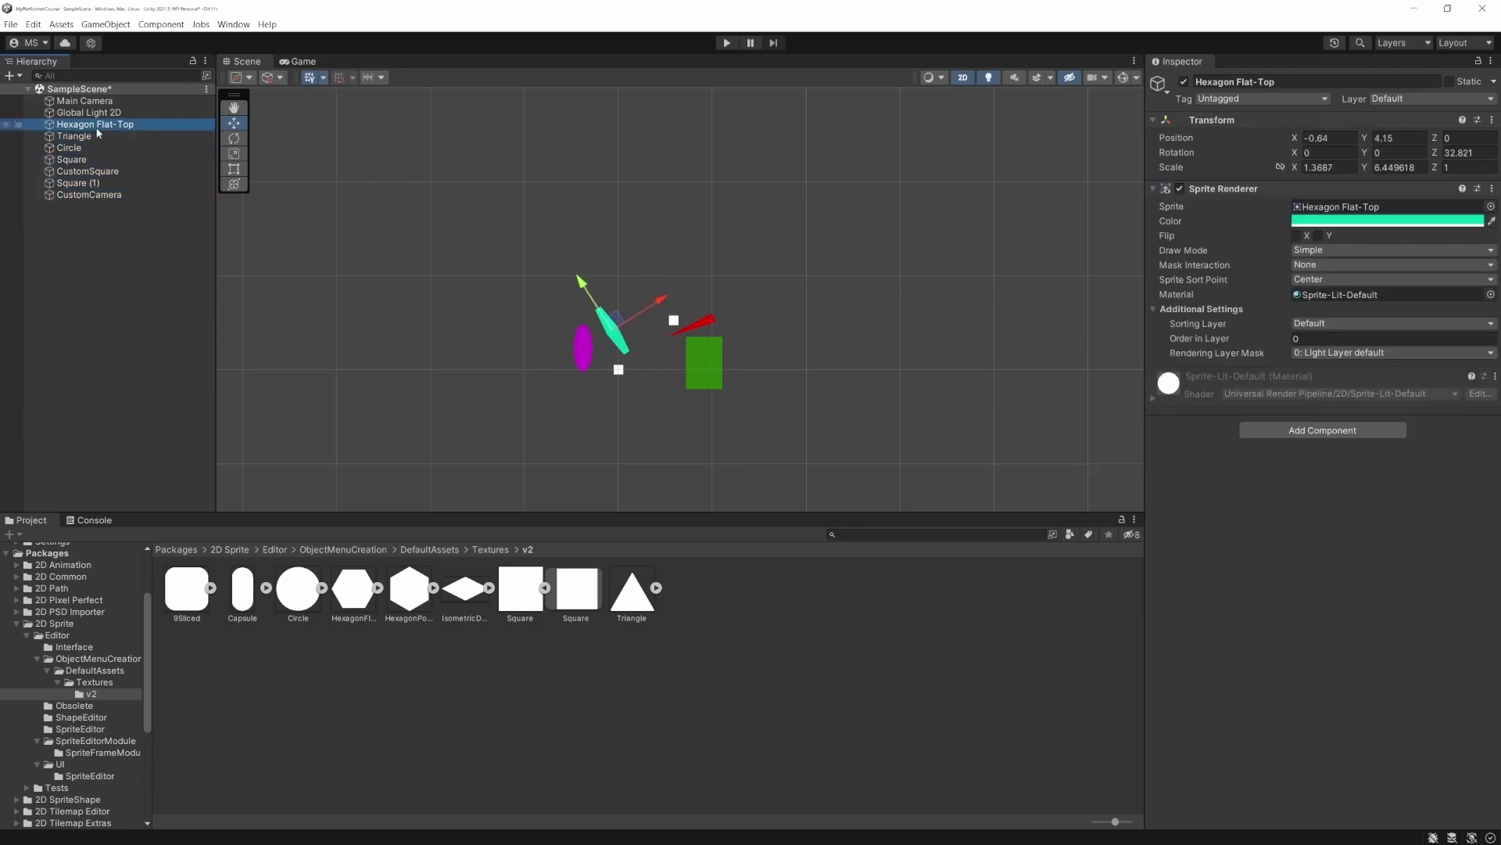
{"action": "left_click", "coordinate": [92, 196], "text": "shift"}
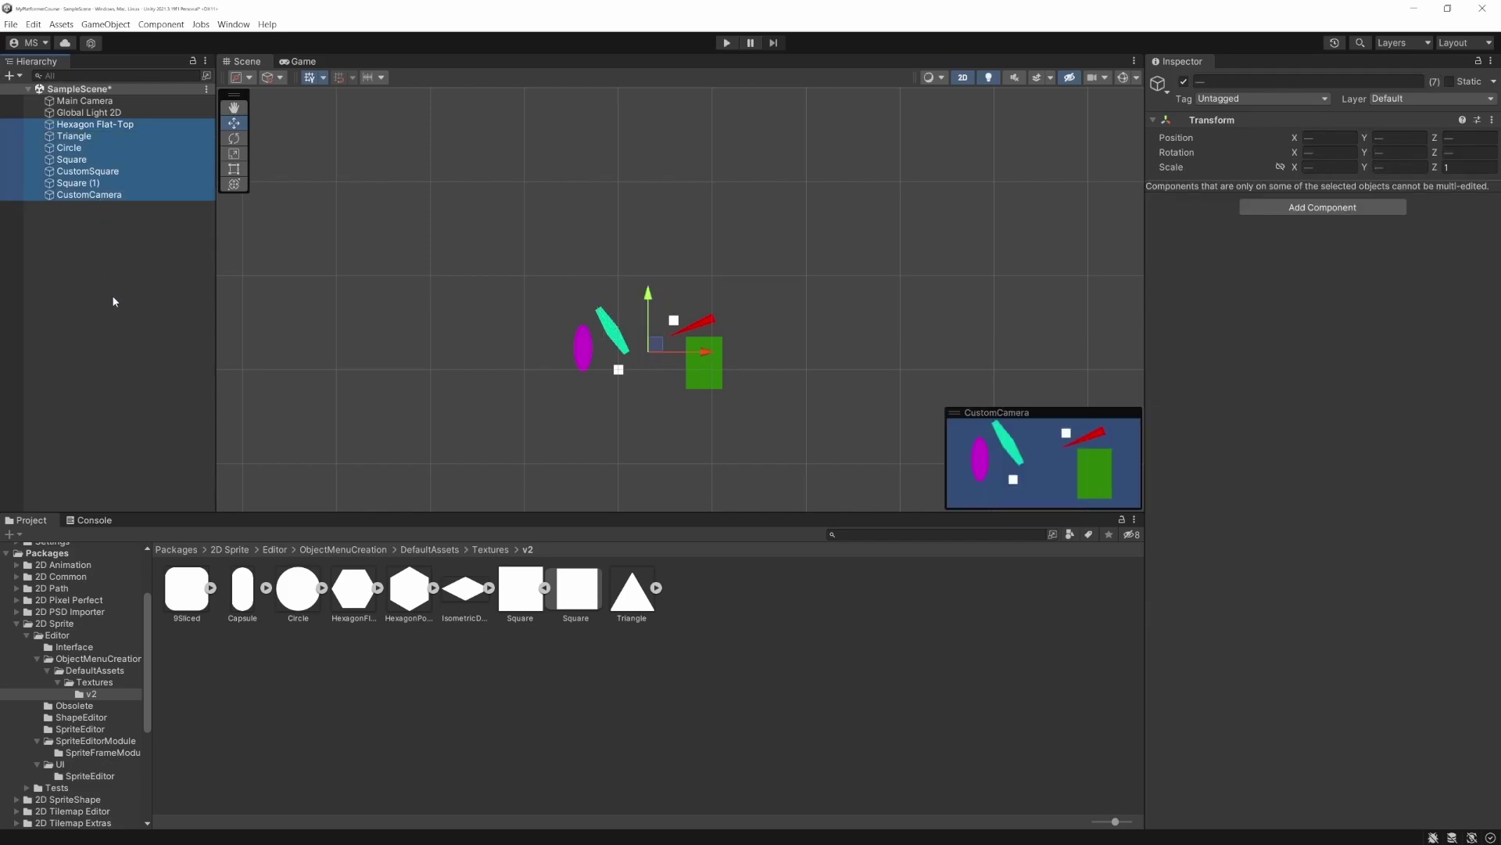
{"action": "key", "text": "Delete"}
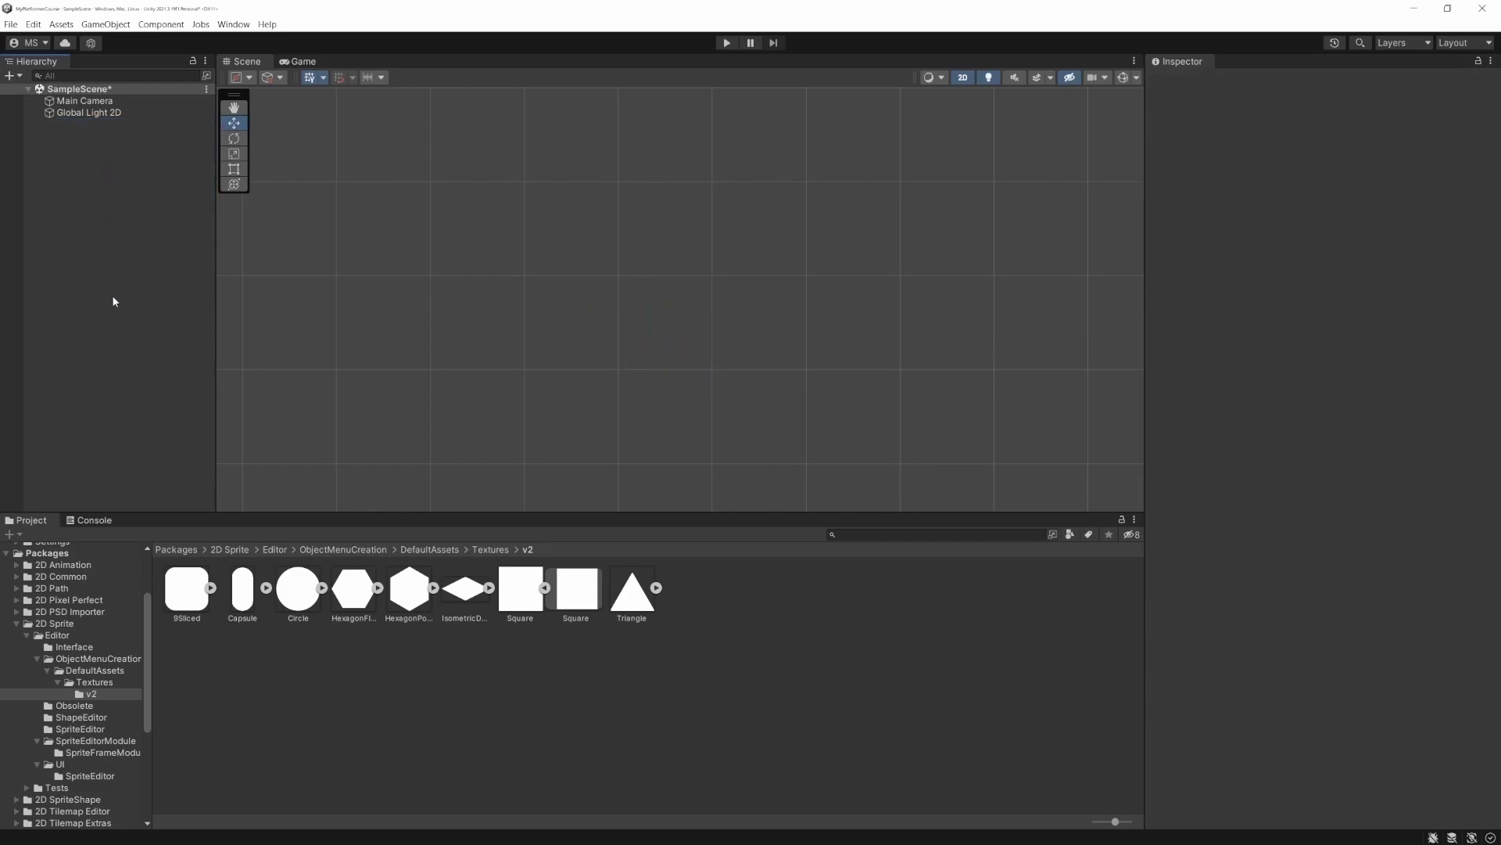